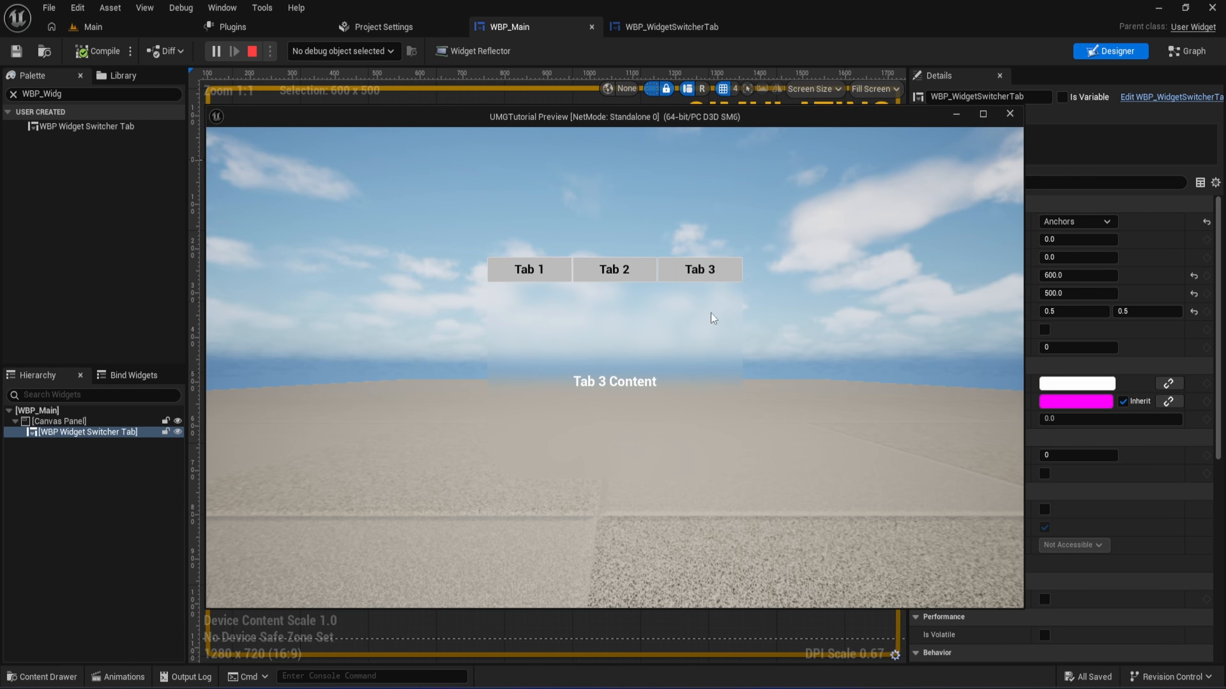
- Test switching between Tab 1, Tab 2 and Tab 3 in the running preview, and end the preview
{"action": "left_click", "coordinate": [644, 267]}
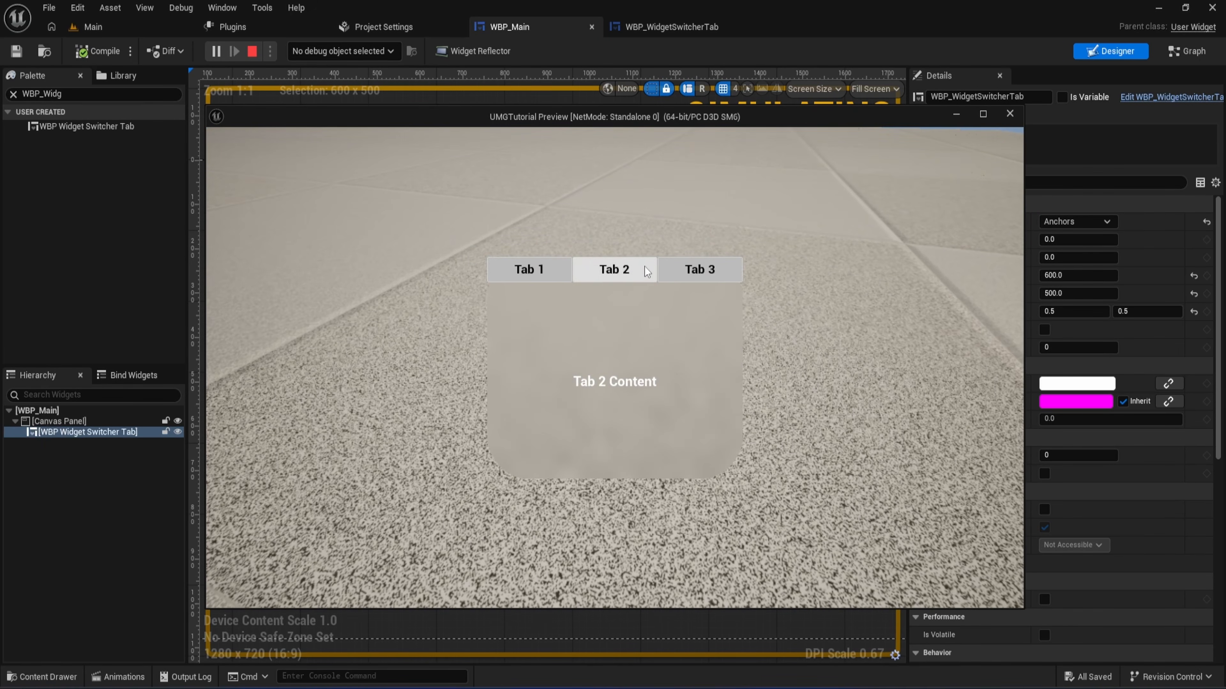
{"action": "left_click", "coordinate": [543, 272]}
{"action": "left_click", "coordinate": [690, 270]}
{"action": "key", "text": "Escape"}
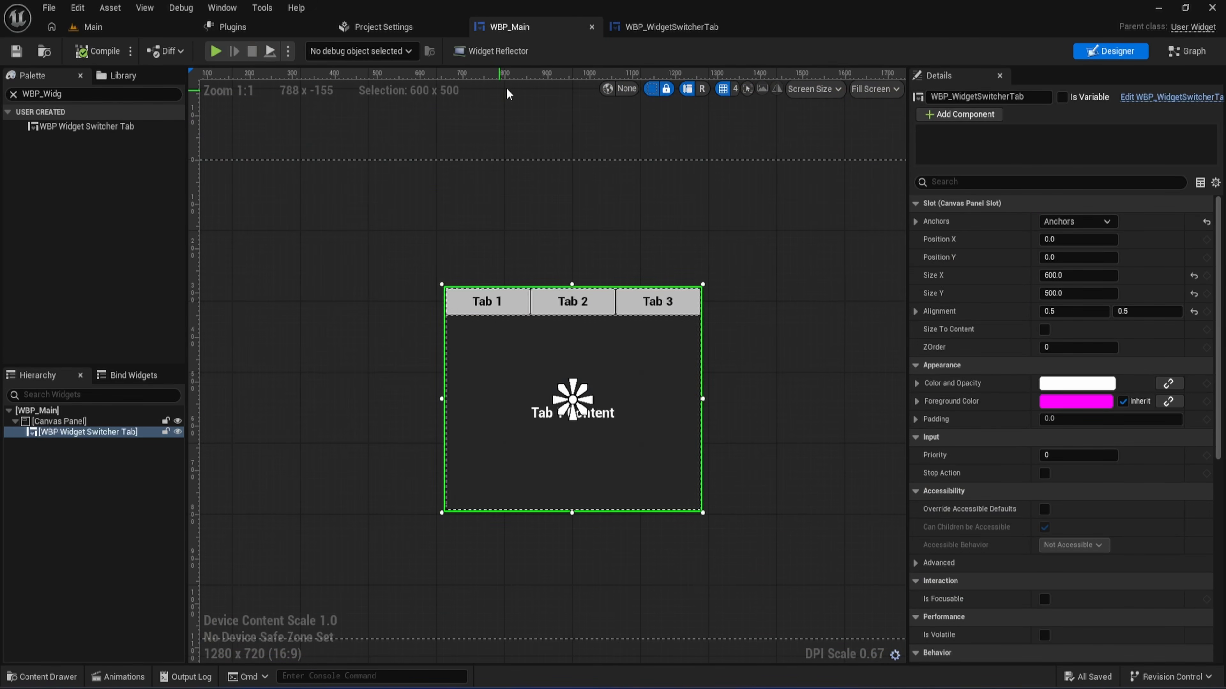
- Examine the finished WBP_WidgetSwitcherTab's widget hierarchy, layout and event graph
{"action": "left_click", "coordinate": [659, 32]}
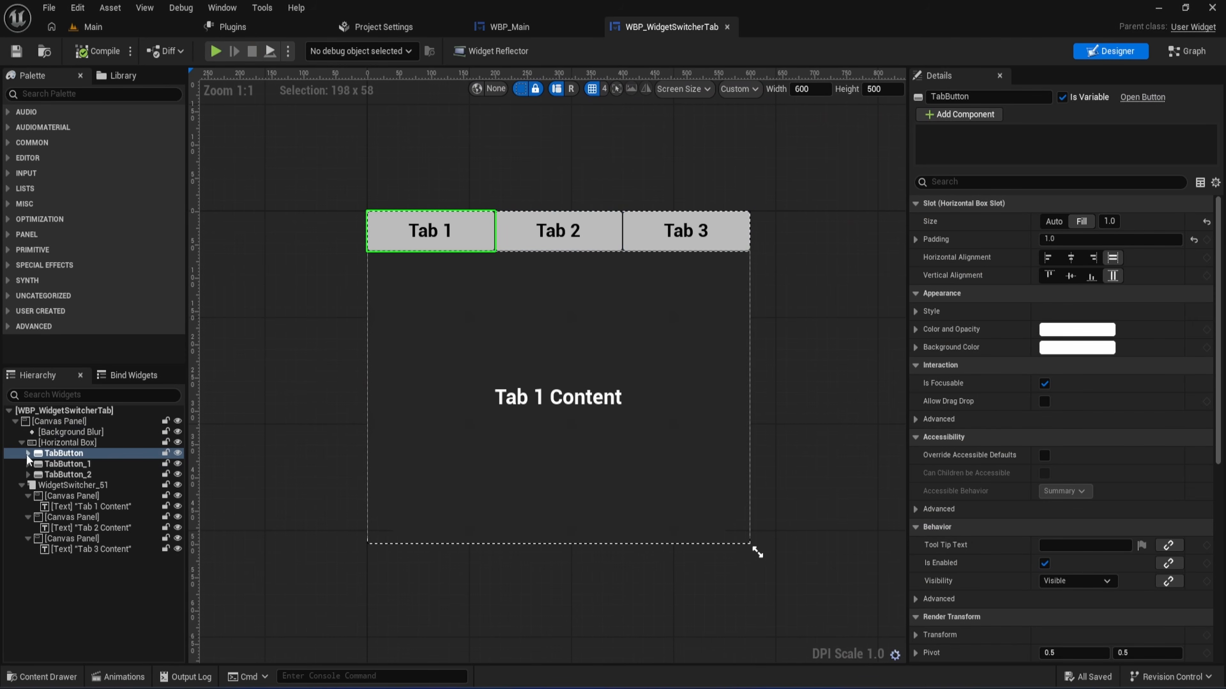
{"action": "left_click", "coordinate": [64, 486]}
{"action": "left_click", "coordinate": [275, 464]}
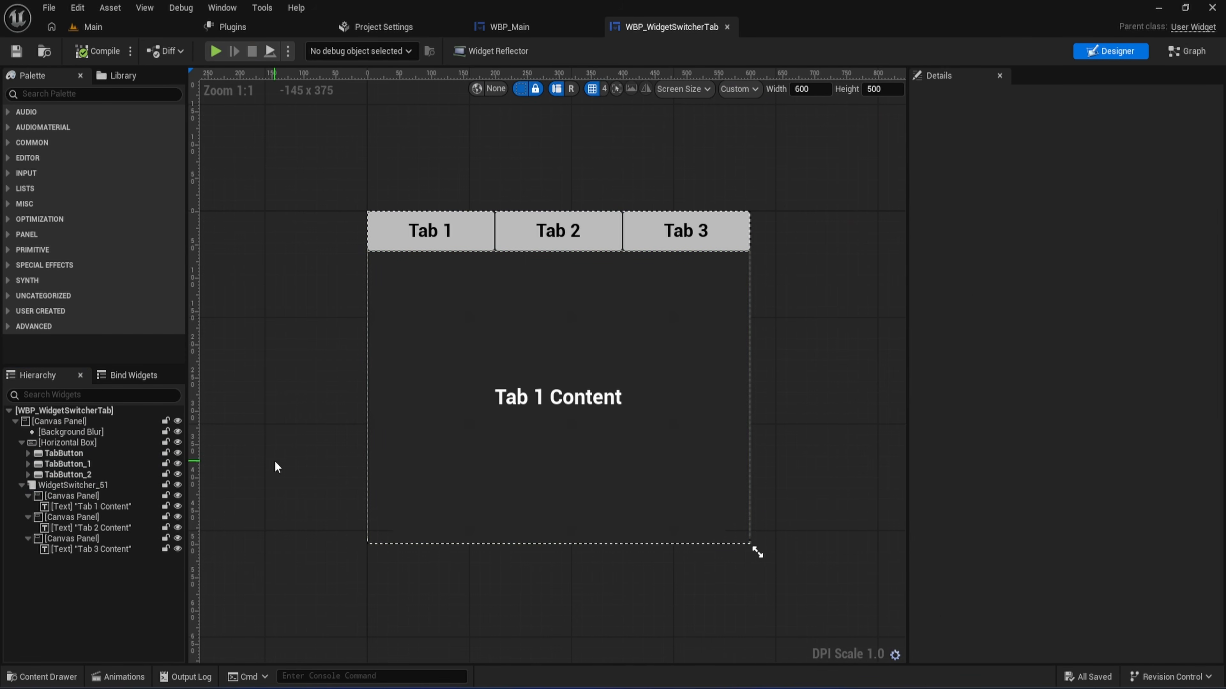
{"action": "right_click_drag", "start_coordinate": [376, 411], "coordinate": [395, 404]}
{"action": "left_click", "coordinate": [1183, 53]}
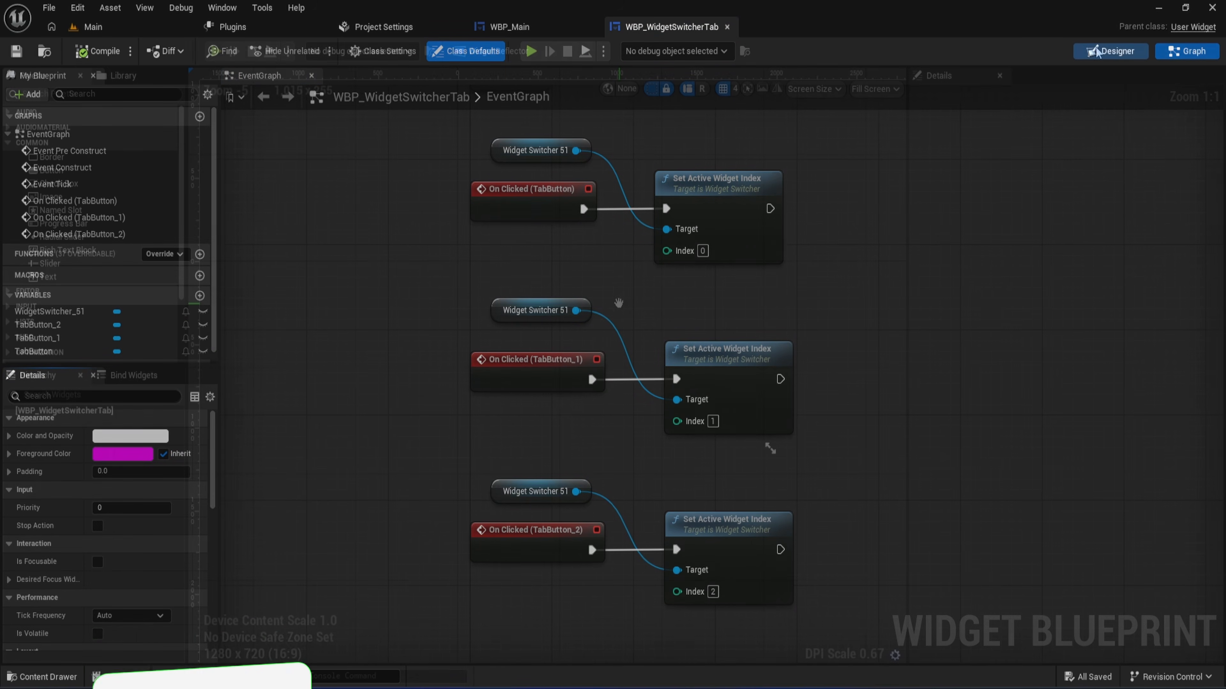
- Add a Canvas Panel as the root of the empty WBP_WidgetSwitcherTab widget in the Designer
{"action": "left_click", "coordinate": [1109, 51]}
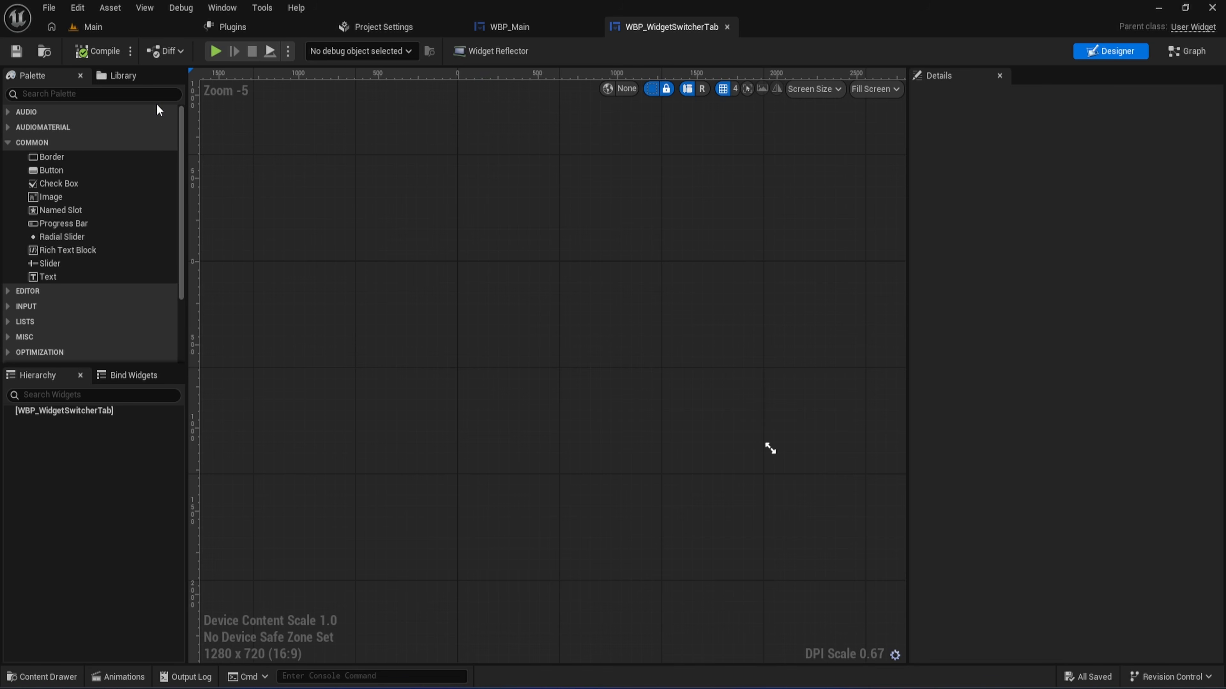
{"action": "left_click", "coordinate": [134, 94]}
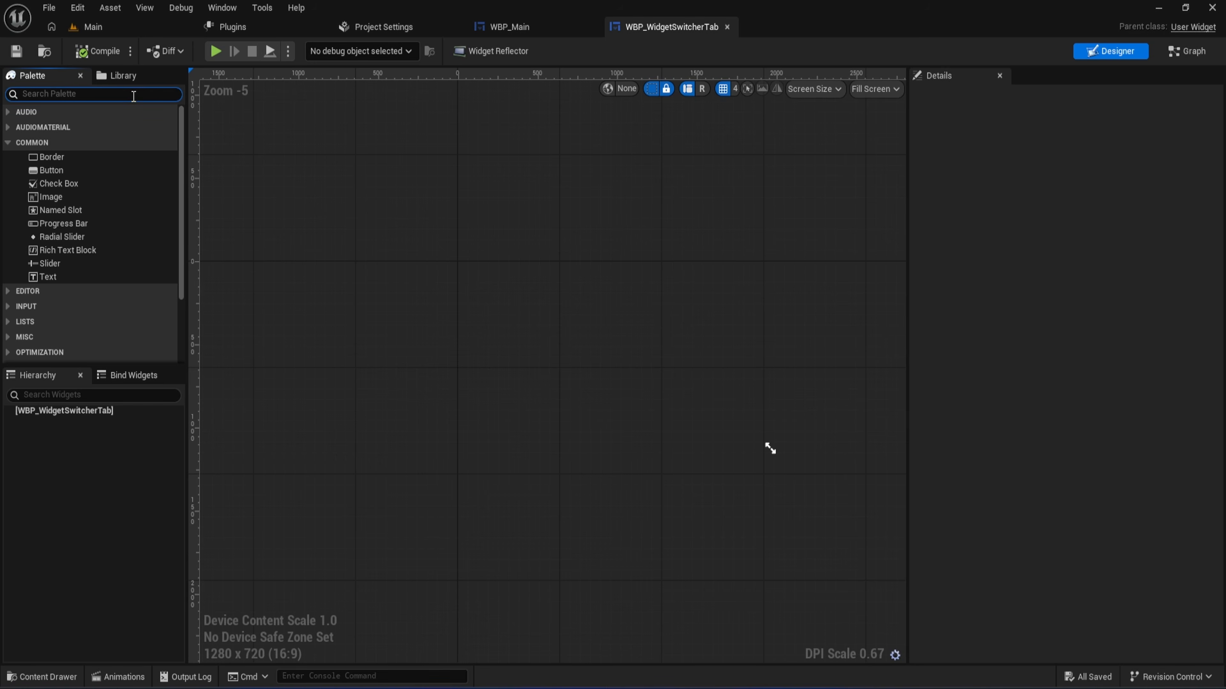
{"action": "type", "text": "canva"}
{"action": "left_click_drag", "start_coordinate": [111, 126], "coordinate": [384, 240]}
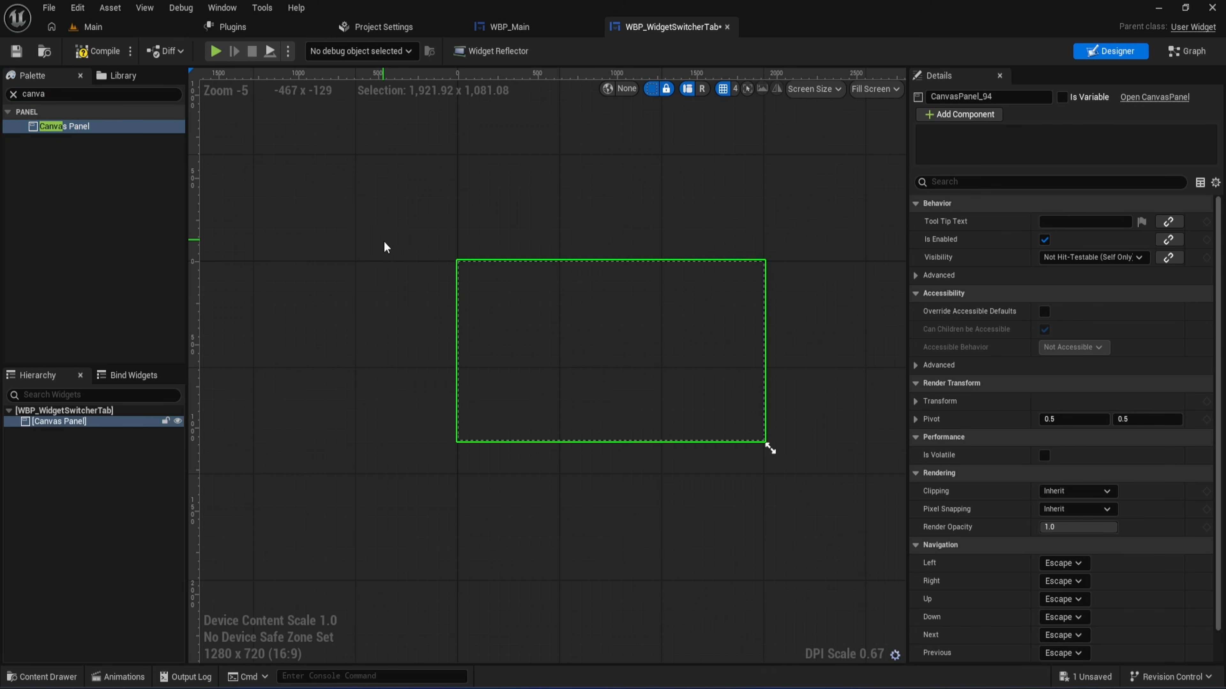
- Set the designer's screen fill mode to Custom with width 600 and height 500, and compile the widget
{"action": "scroll", "coordinate": [574, 273], "scroll_direction": "up", "scroll_amount": 1}
{"action": "mouse_move", "coordinate": [615, 294]}
{"action": "right_mouse_down"}
{"action": "mouse_move", "coordinate": [602, 284]}
{"action": "mouse_move", "coordinate": [639, 288]}
{"action": "right_mouse_up"}
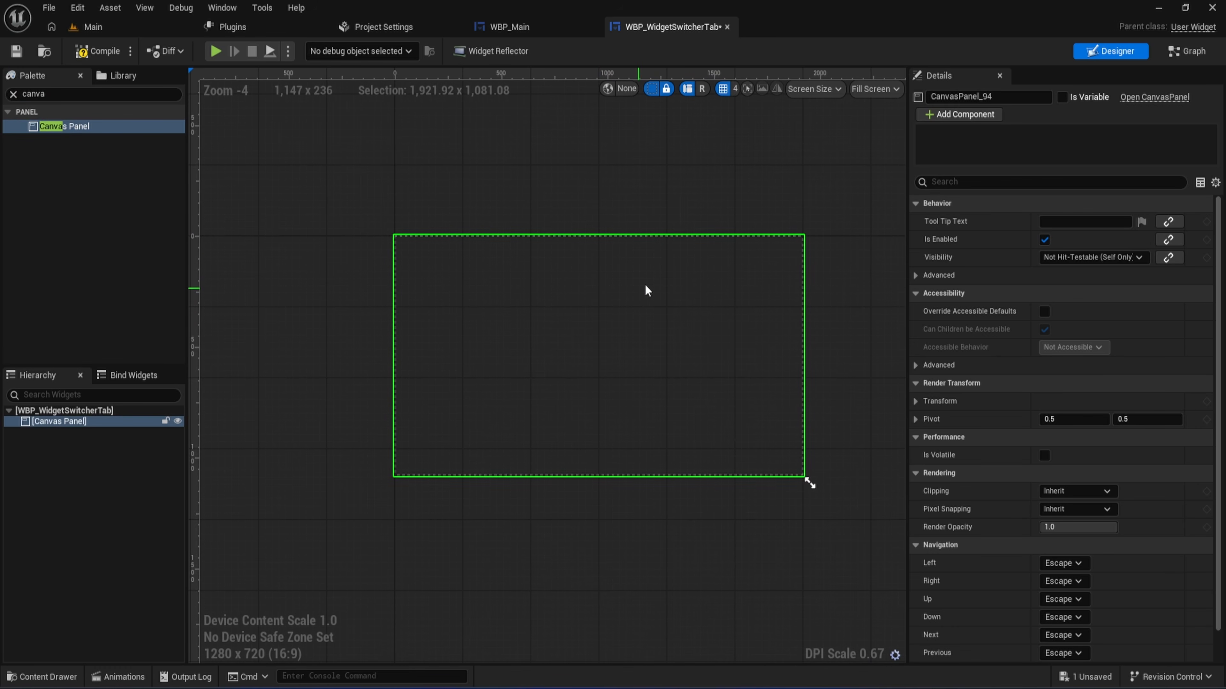
{"action": "left_click", "coordinate": [877, 93]}
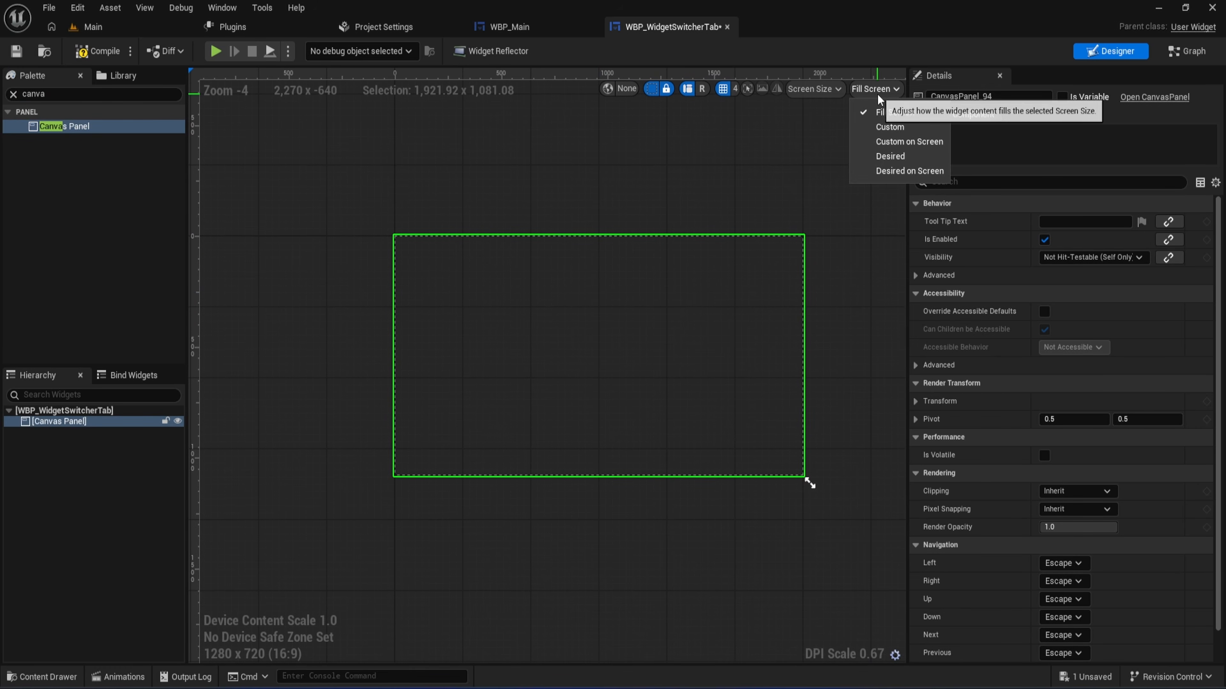
{"action": "left_click", "coordinate": [877, 127]}
{"action": "right_click_drag", "start_coordinate": [575, 197], "coordinate": [747, 245]}
{"action": "left_click", "coordinate": [812, 91]}
{"action": "type", "text": "600"}
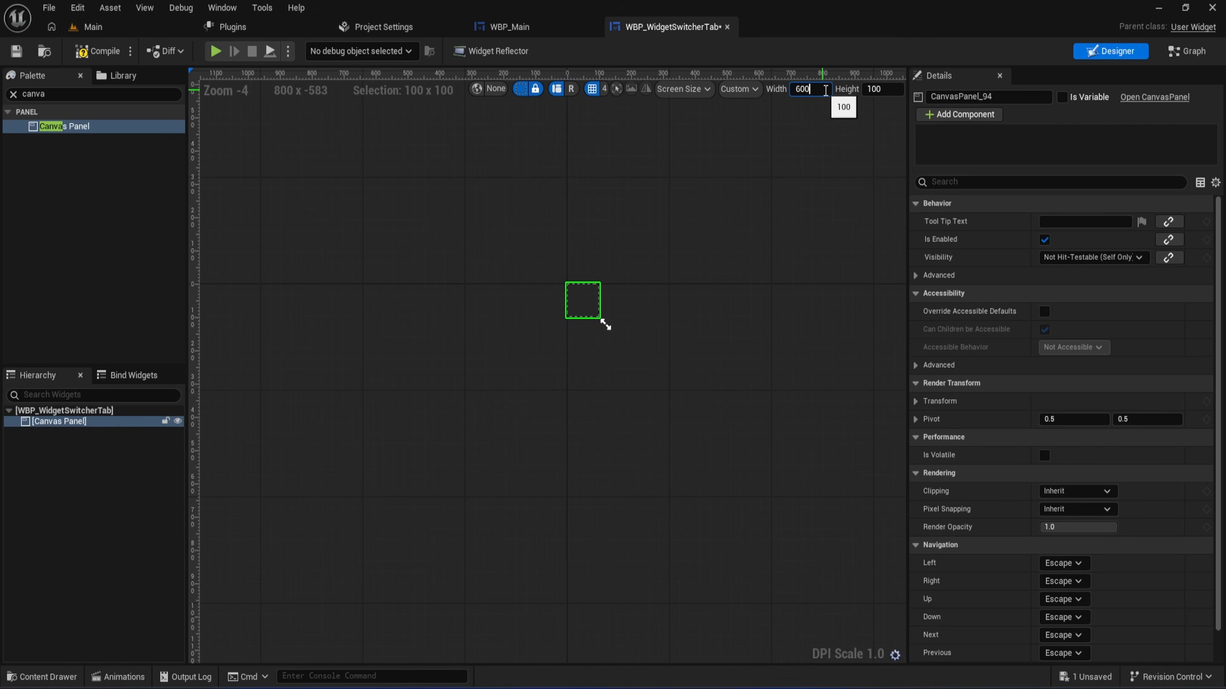
{"action": "left_click", "coordinate": [868, 91]}
{"action": "type", "text": "600"}
{"action": "key", "text": "Return"}
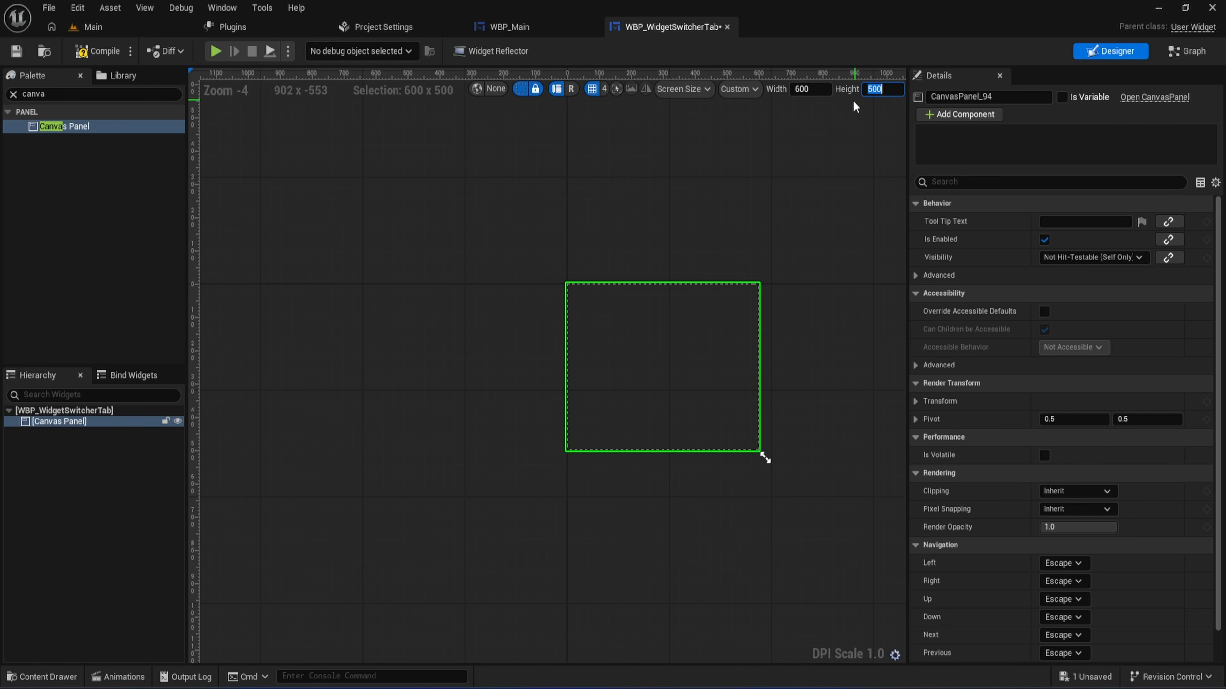
{"action": "right_click_drag", "start_coordinate": [746, 231], "coordinate": [720, 237]}
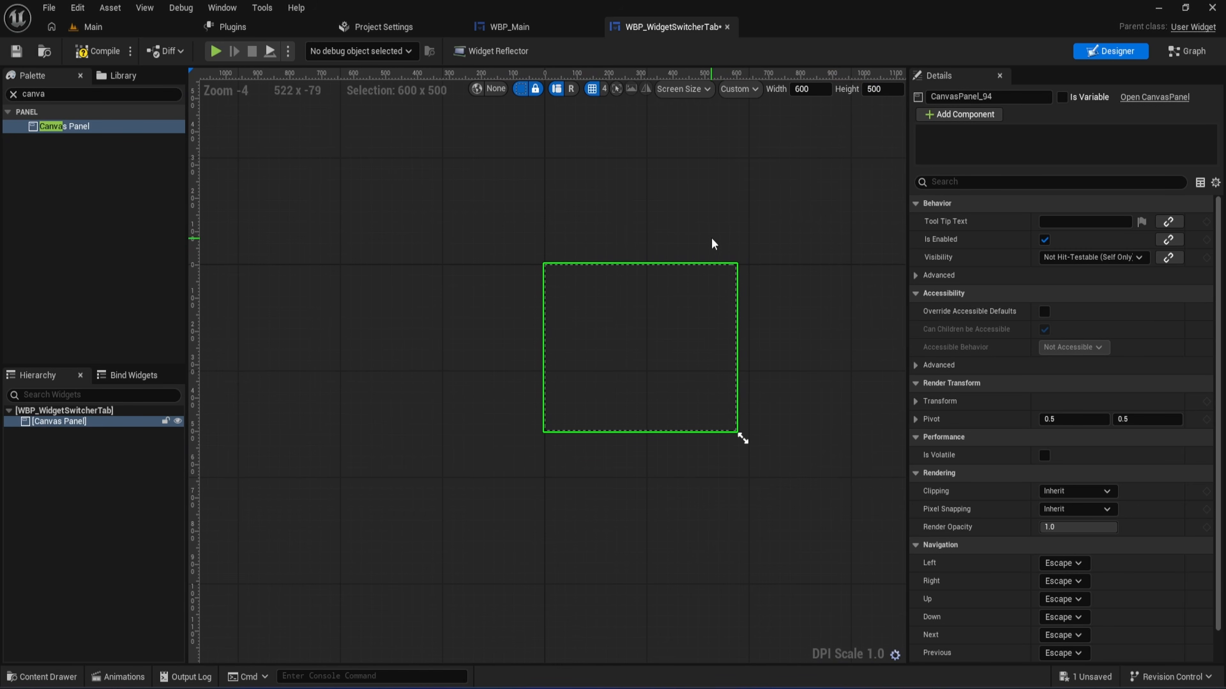
{"action": "left_click", "coordinate": [105, 52]}
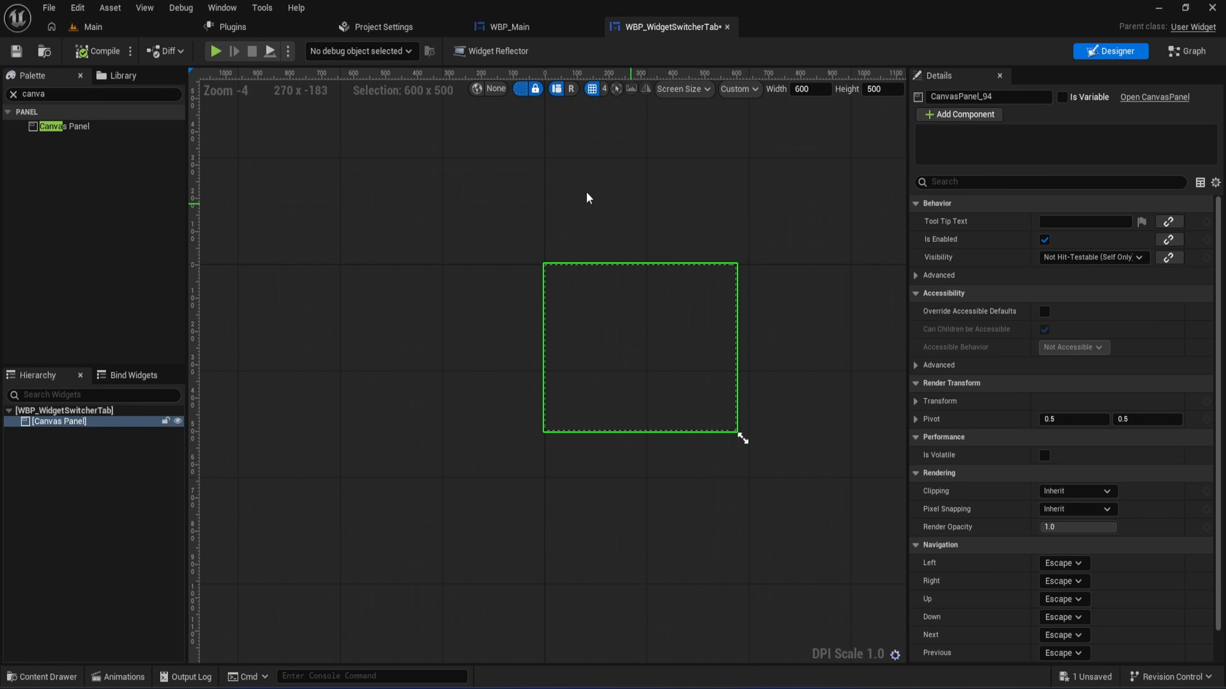
- Find the Background Blur widget in the palette and place it inside the Canvas Panel
{"action": "left_click", "coordinate": [65, 92]}
{"action": "type", "text": "backg"}
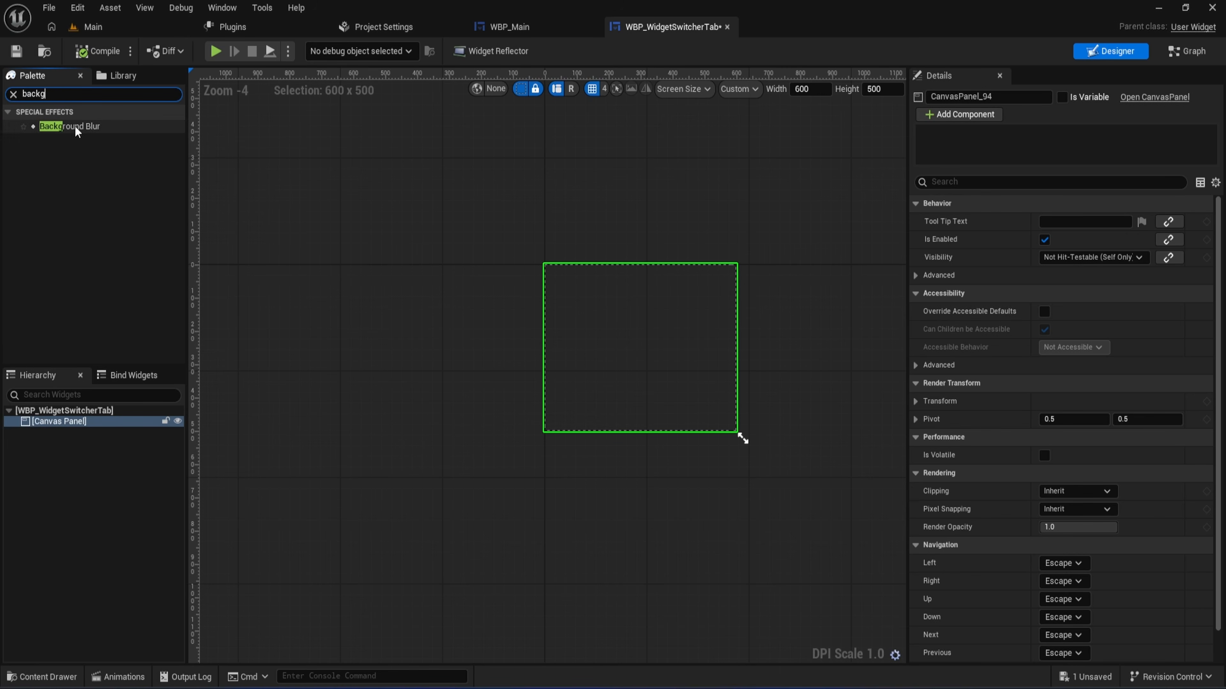
{"action": "left_click_drag", "start_coordinate": [72, 126], "coordinate": [608, 343]}
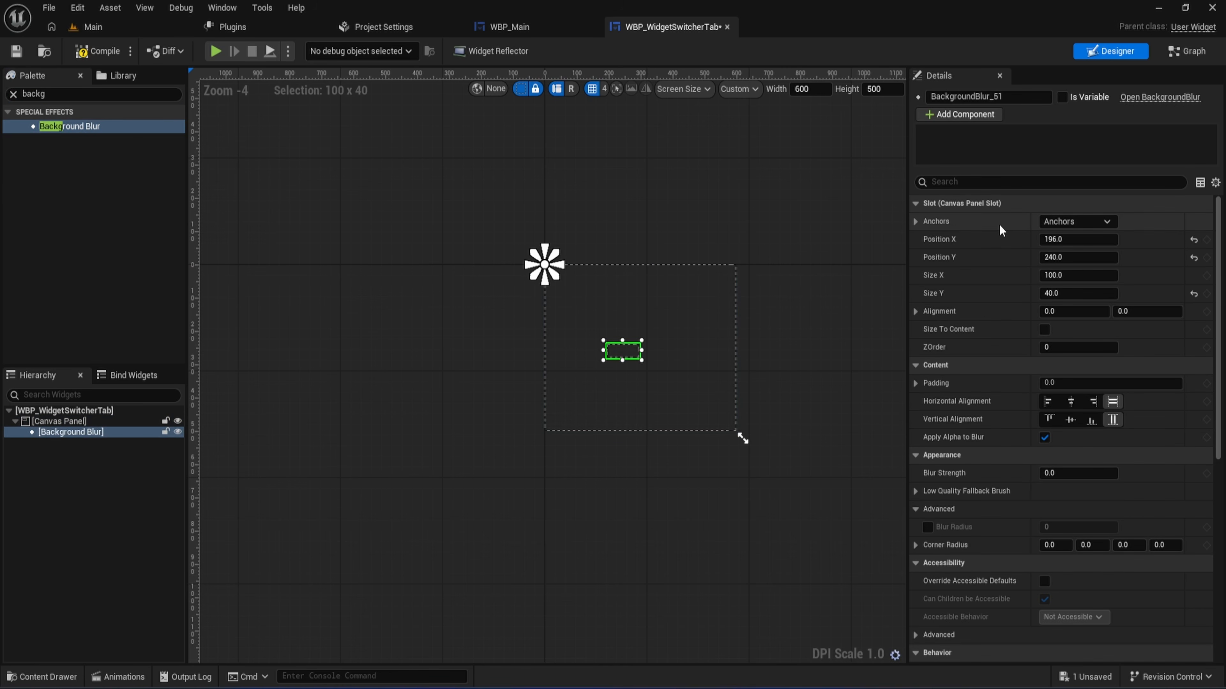
- Anchor the Background Blur to fill the whole canvas and set its left, top, right and bottom offsets to 0
{"action": "left_click", "coordinate": [1062, 222]}
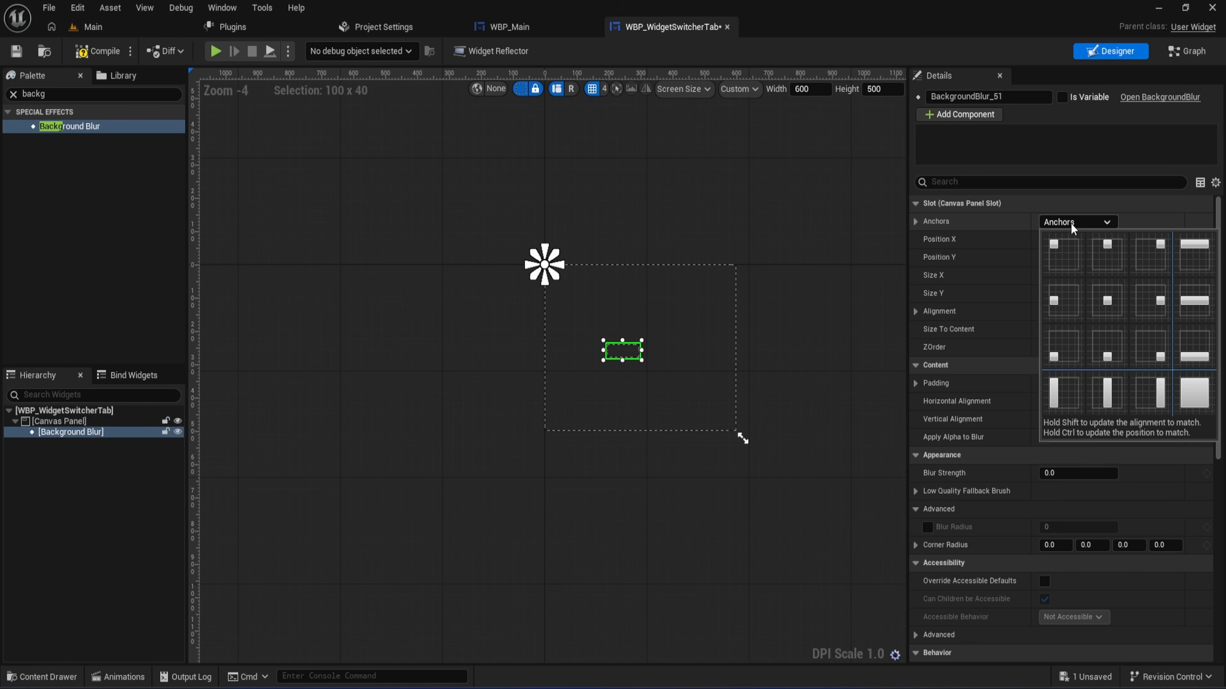
{"action": "left_click", "coordinate": [1182, 395]}
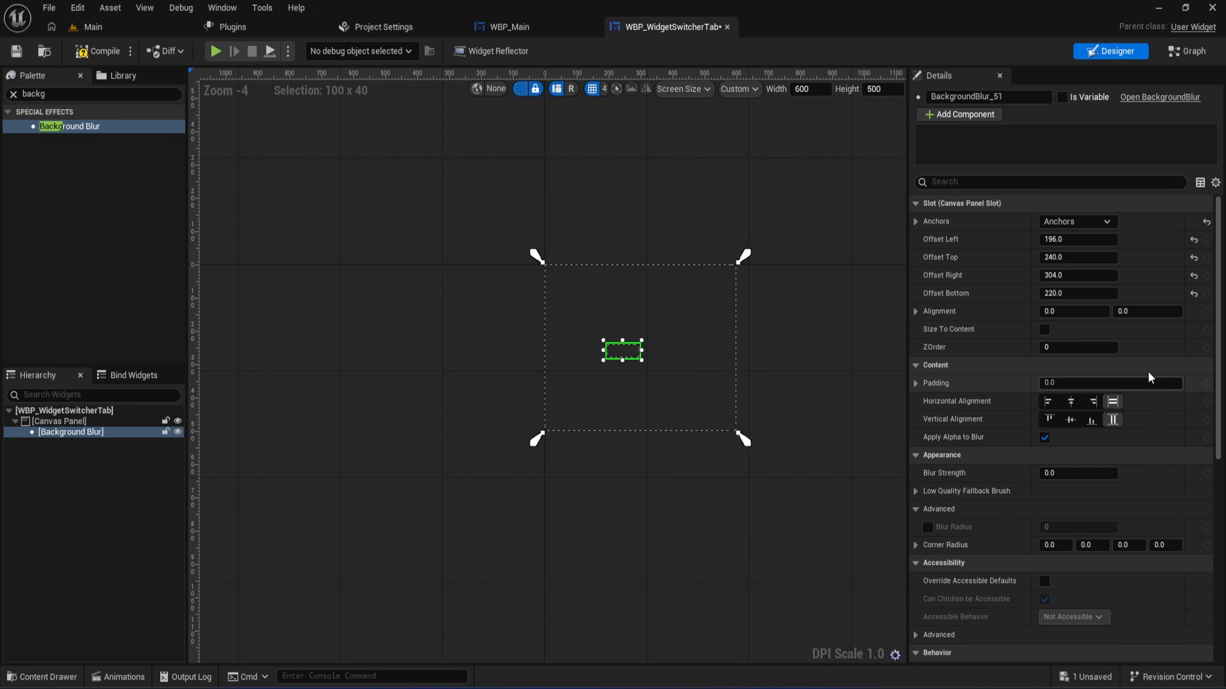
{"action": "left_click", "coordinate": [1076, 239]}
{"action": "type", "text": "0"}
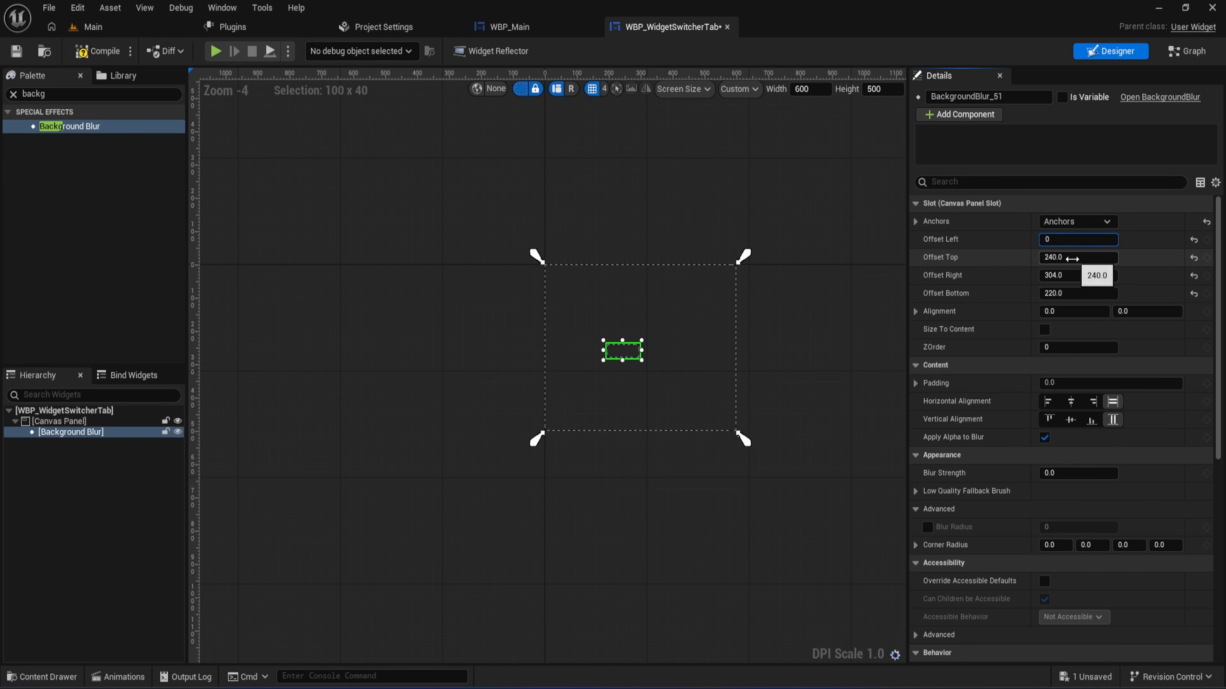
{"action": "left_click", "coordinate": [1073, 258]}
{"action": "type", "text": "0"}
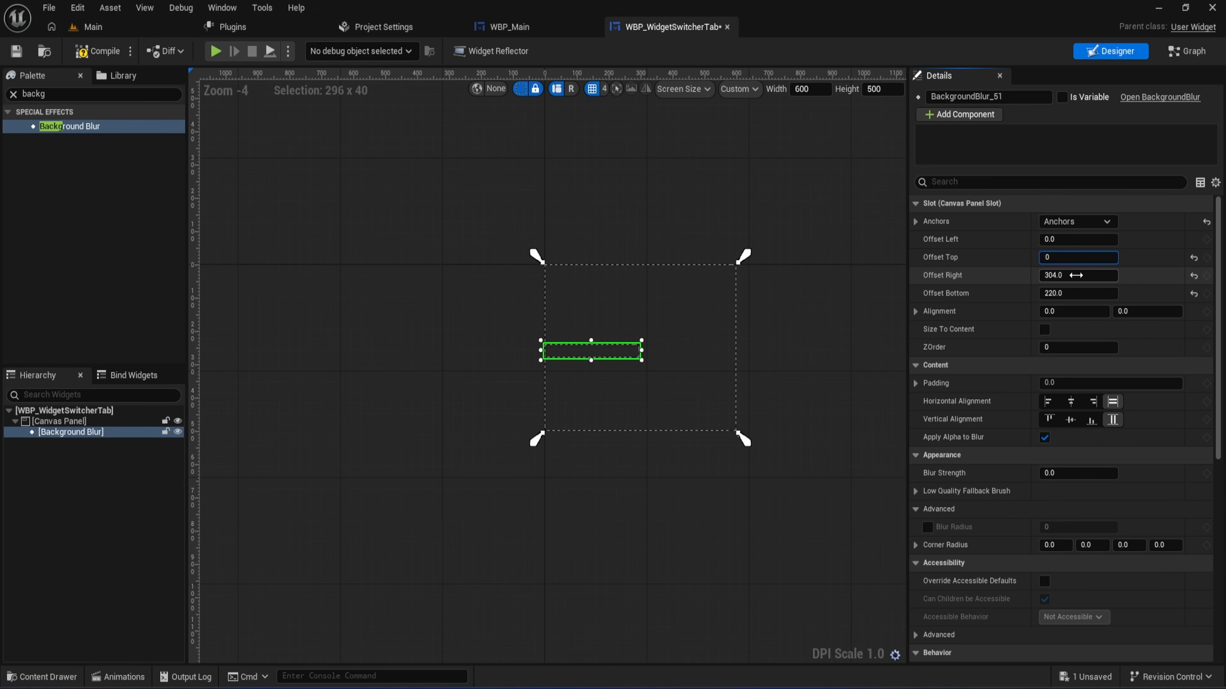
{"action": "left_click", "coordinate": [1077, 276]}
{"action": "type", "text": "0"}
{"action": "left_click", "coordinate": [1066, 294]}
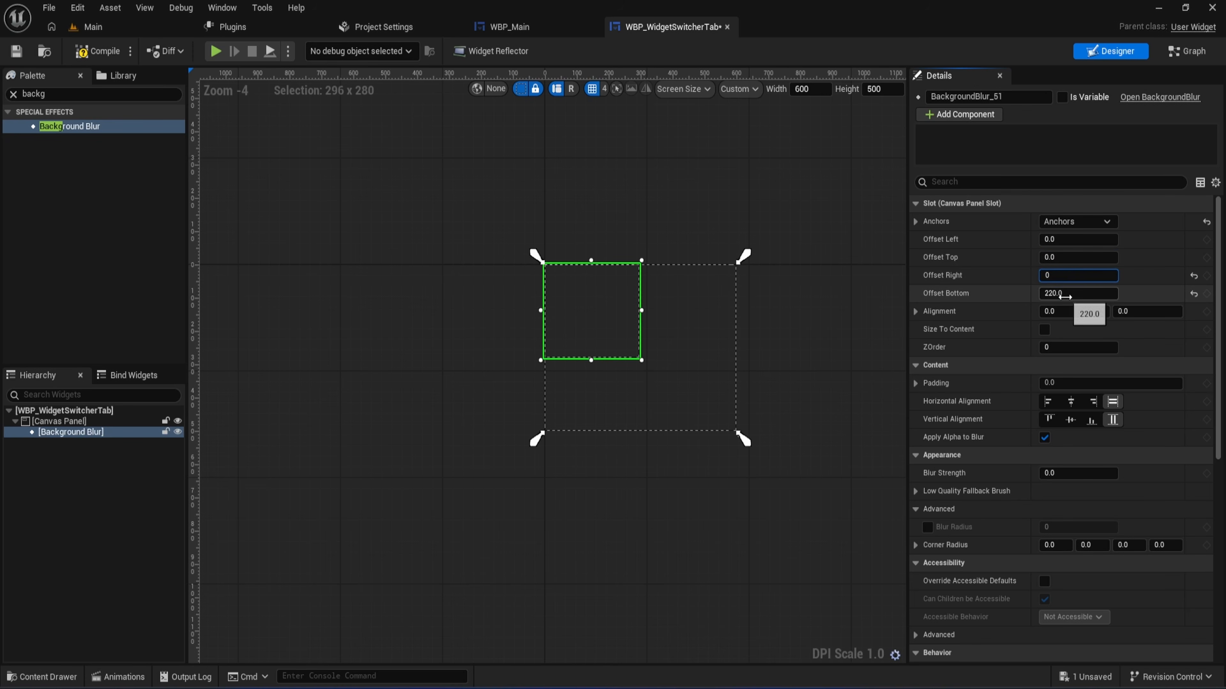
{"action": "type", "text": "0"}
{"action": "key", "text": "Return"}
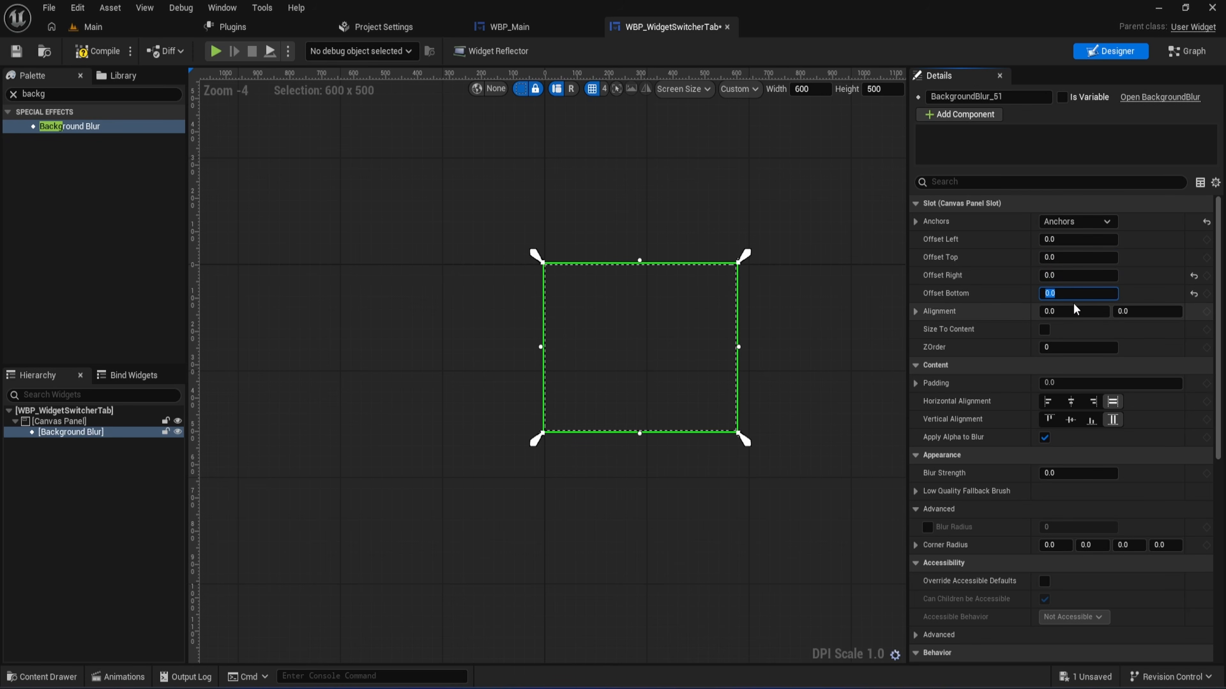
- Set the Background Blur's ZOrder to -1
{"action": "scroll", "coordinate": [805, 381], "scroll_direction": "up", "scroll_amount": 1}
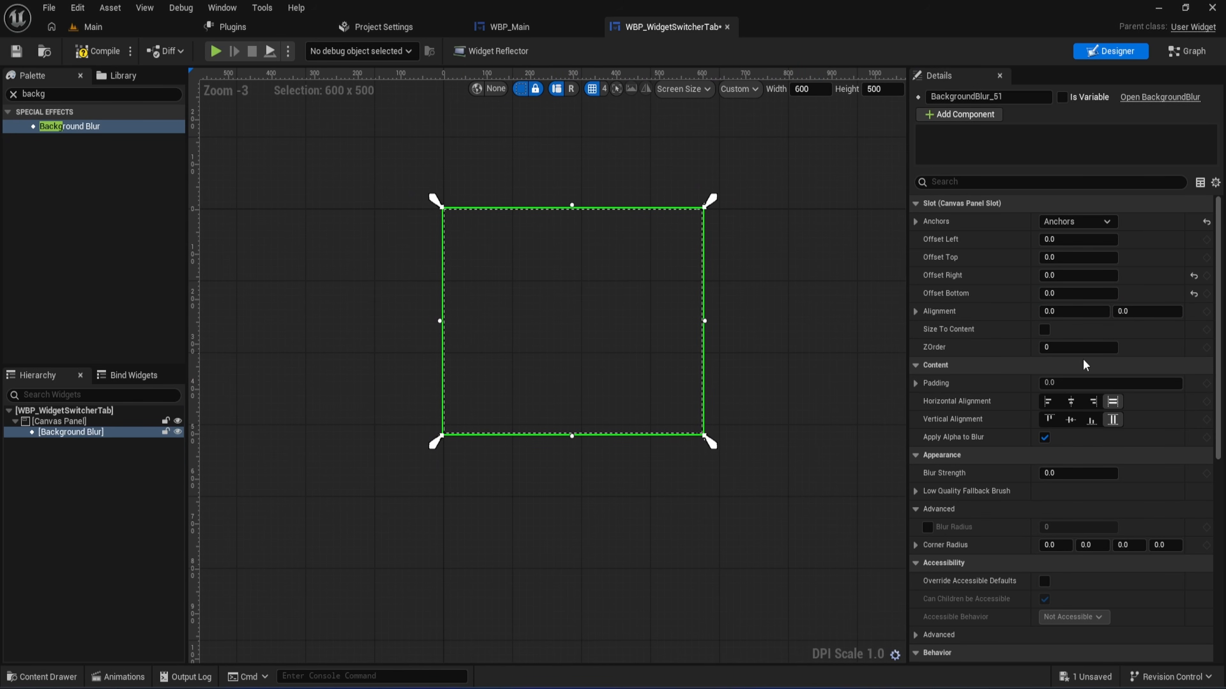
{"action": "left_click", "coordinate": [1067, 348]}
{"action": "type", "text": "-"}
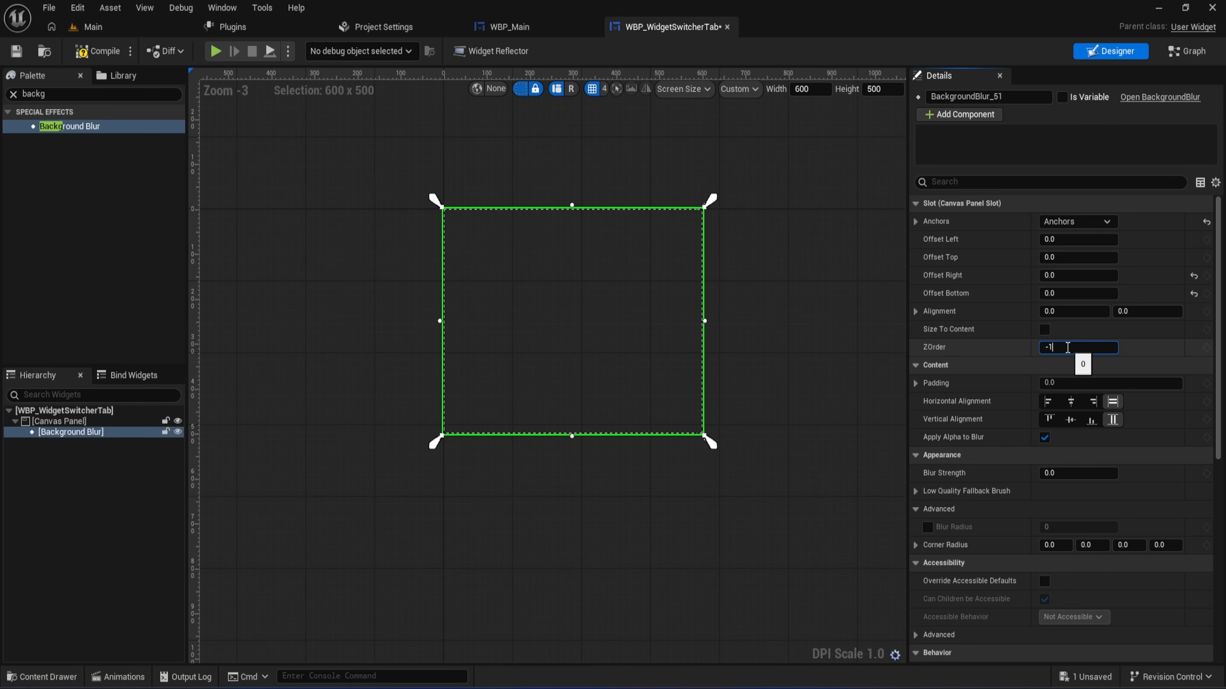
{"action": "type", "text": "1"}
{"action": "key", "text": "Return"}
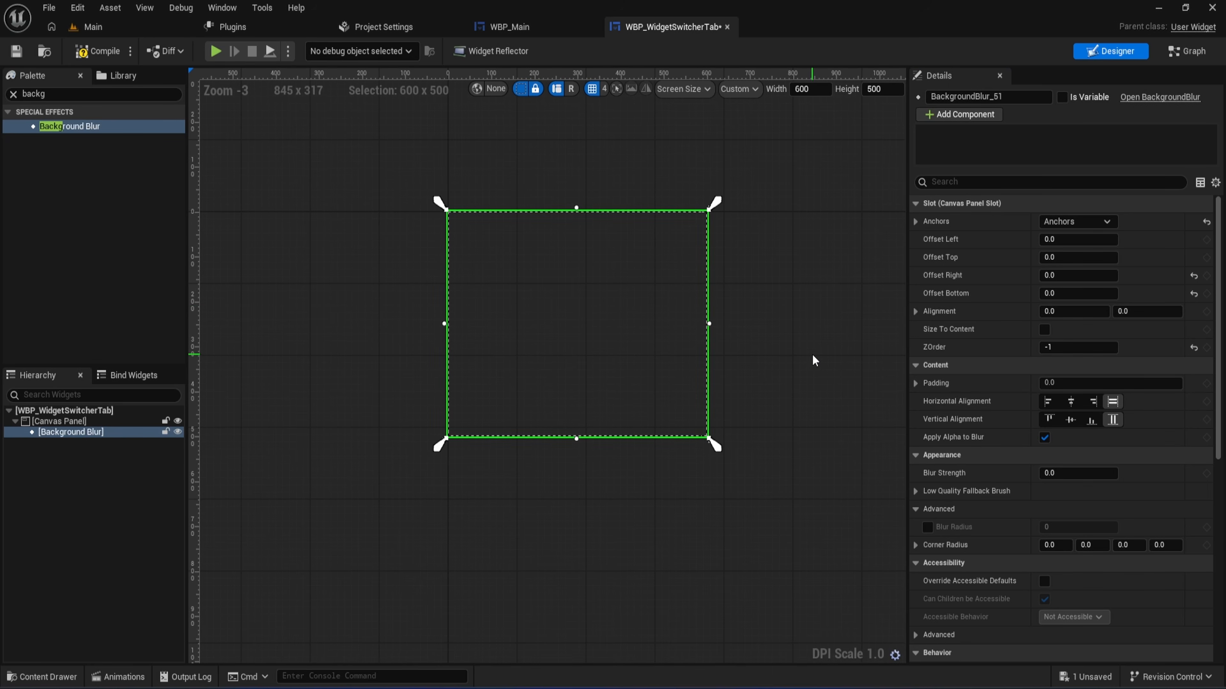
- Set the Background Blur's Blur Strength to 10
{"action": "scroll", "coordinate": [777, 309], "scroll_direction": "up", "scroll_amount": 1}
{"action": "scroll", "coordinate": [774, 314], "scroll_direction": "up", "scroll_amount": 1}
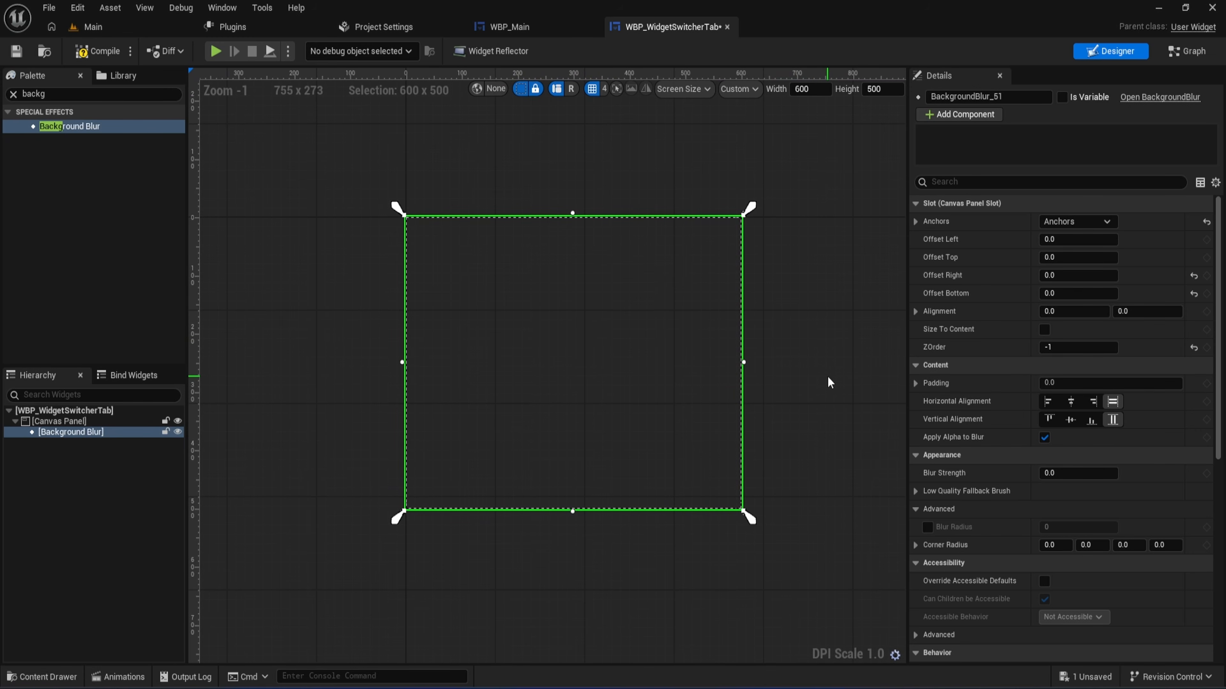
{"action": "right_click_drag", "start_coordinate": [827, 376], "coordinate": [817, 368]}
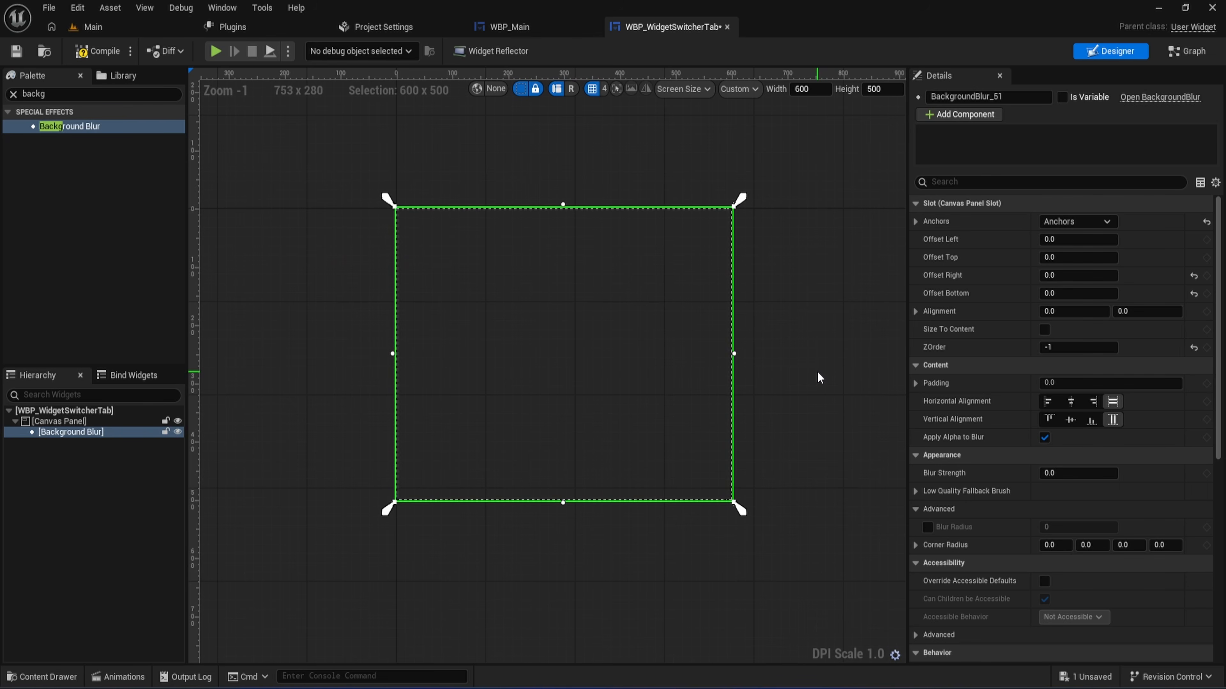
{"action": "left_click", "coordinate": [1048, 472]}
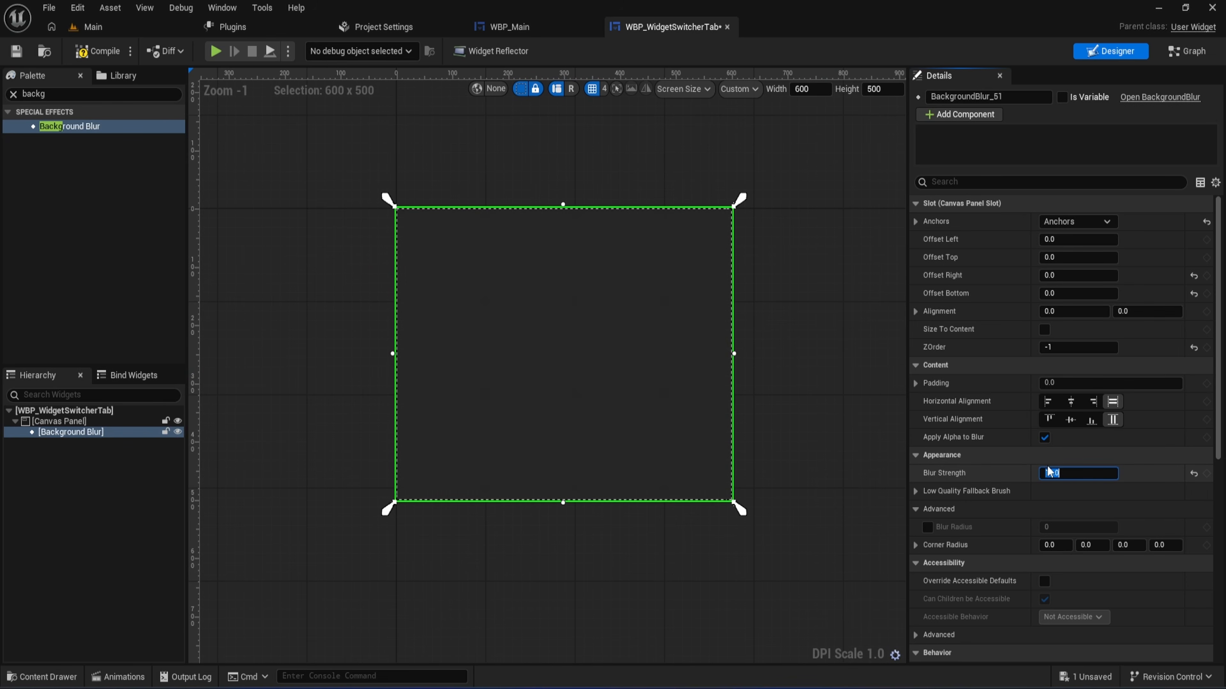
{"action": "left_click", "coordinate": [770, 387]}
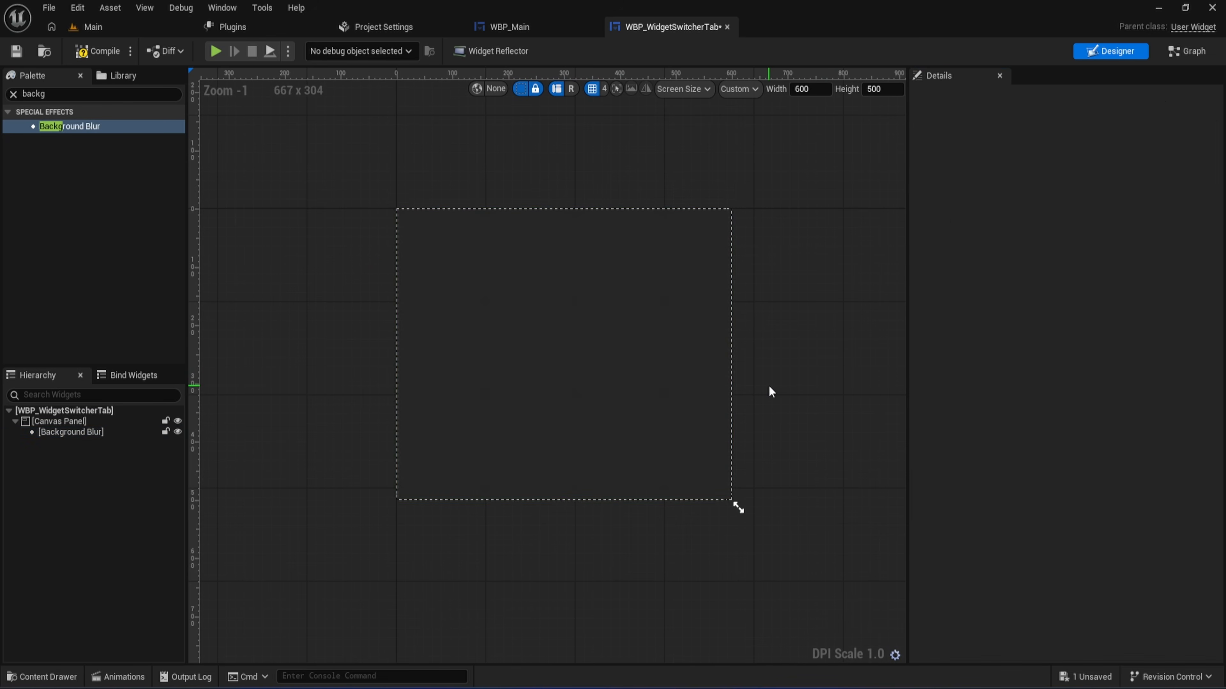
{"action": "left_click", "coordinate": [716, 385]}
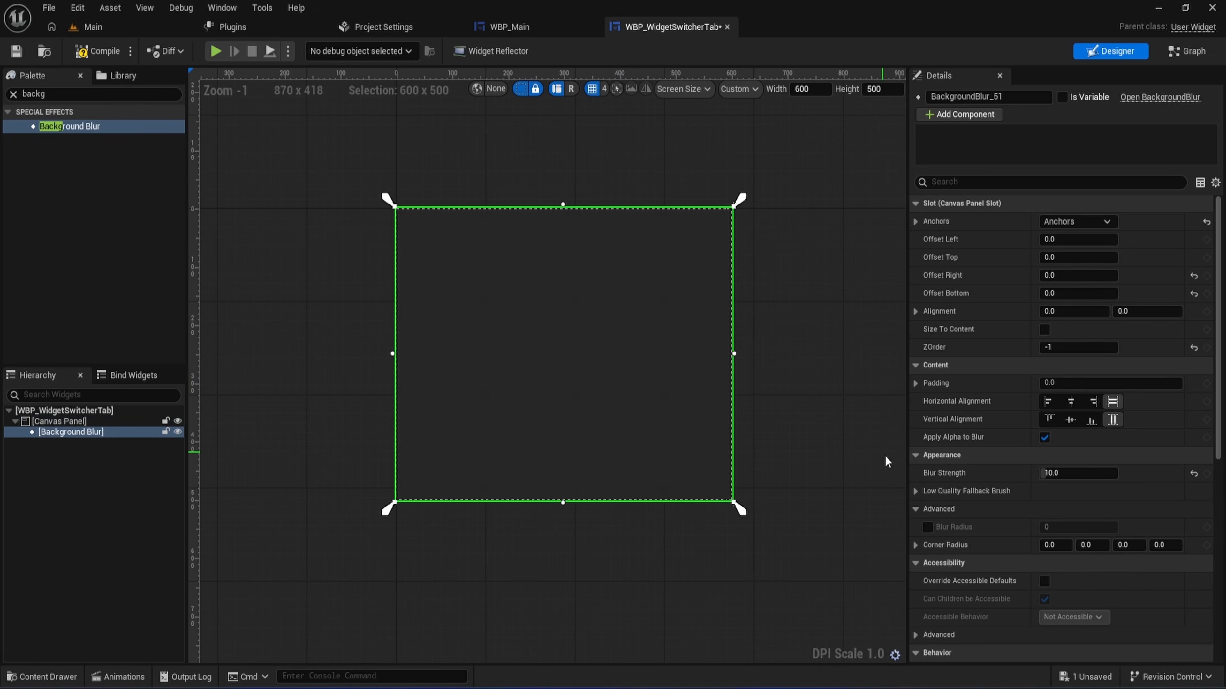
- Set all four Corner Radius values of the Background Blur to 50 in its advanced appearance settings
{"action": "left_click", "coordinate": [915, 508]}
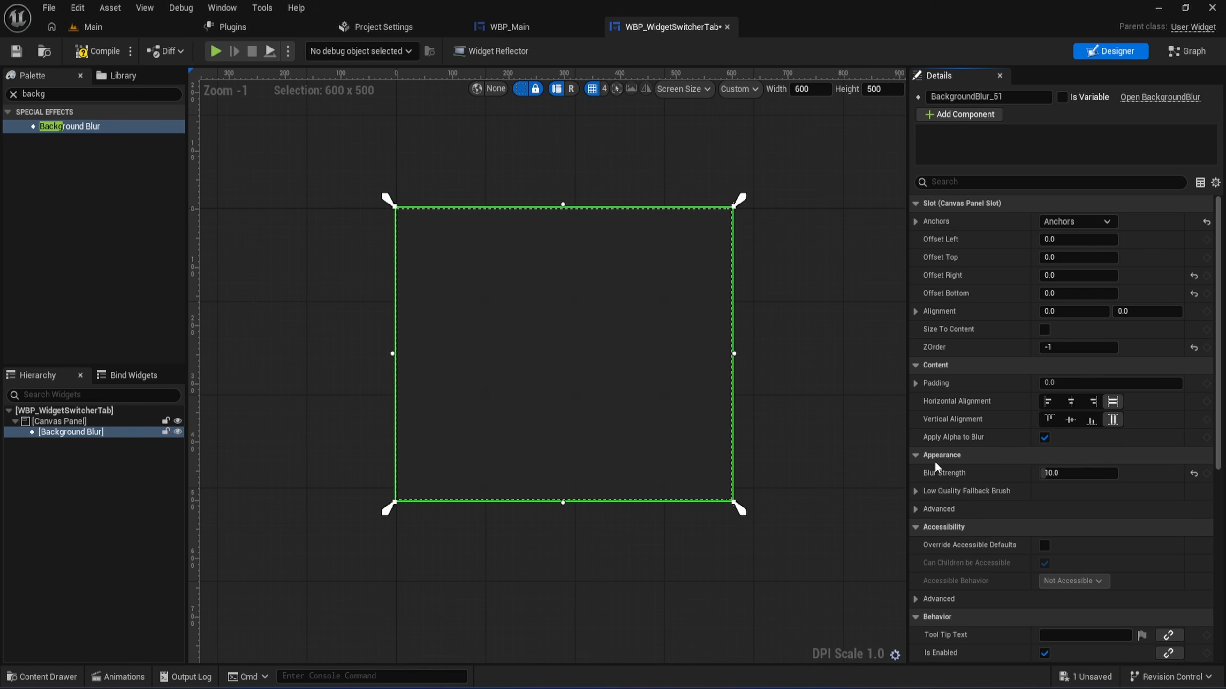
{"action": "left_click", "coordinate": [915, 509]}
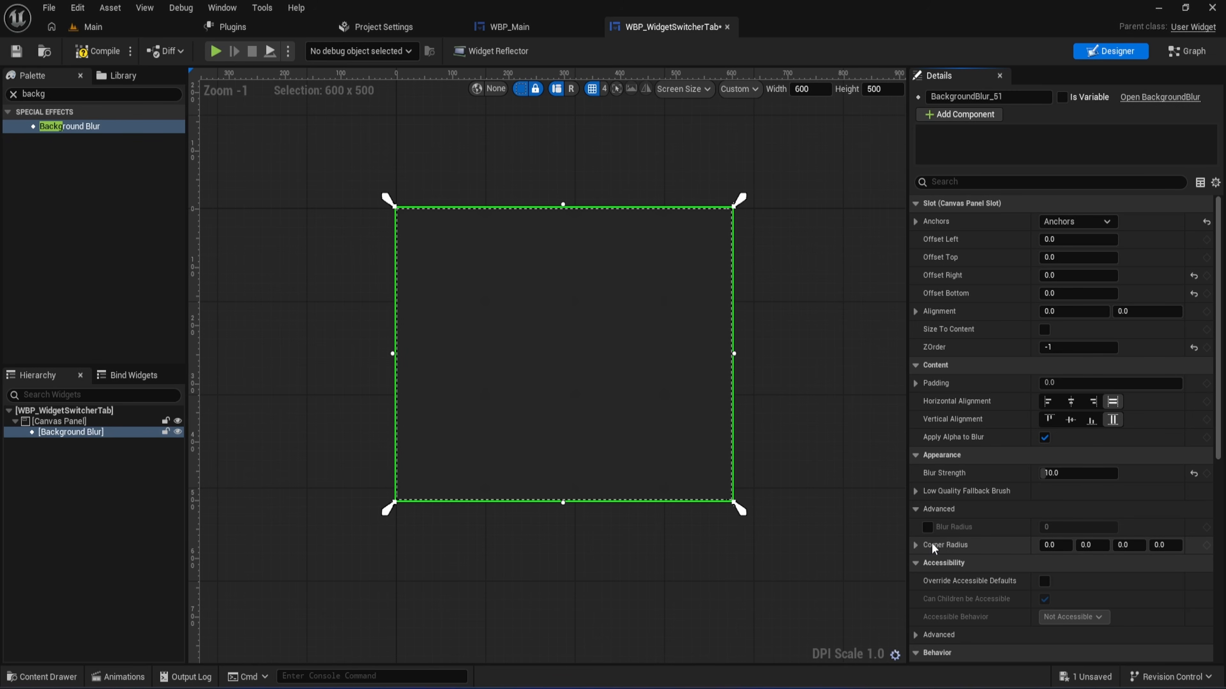
{"action": "left_click", "coordinate": [1055, 547]}
{"action": "type", "text": "50"}
{"action": "key", "text": "Return"}
{"action": "left_click", "coordinate": [1091, 547]}
{"action": "type", "text": "50"}
{"action": "left_click", "coordinate": [1129, 545]}
{"action": "type", "text": "50"}
{"action": "left_click", "coordinate": [1165, 544]}
{"action": "type", "text": "50"}
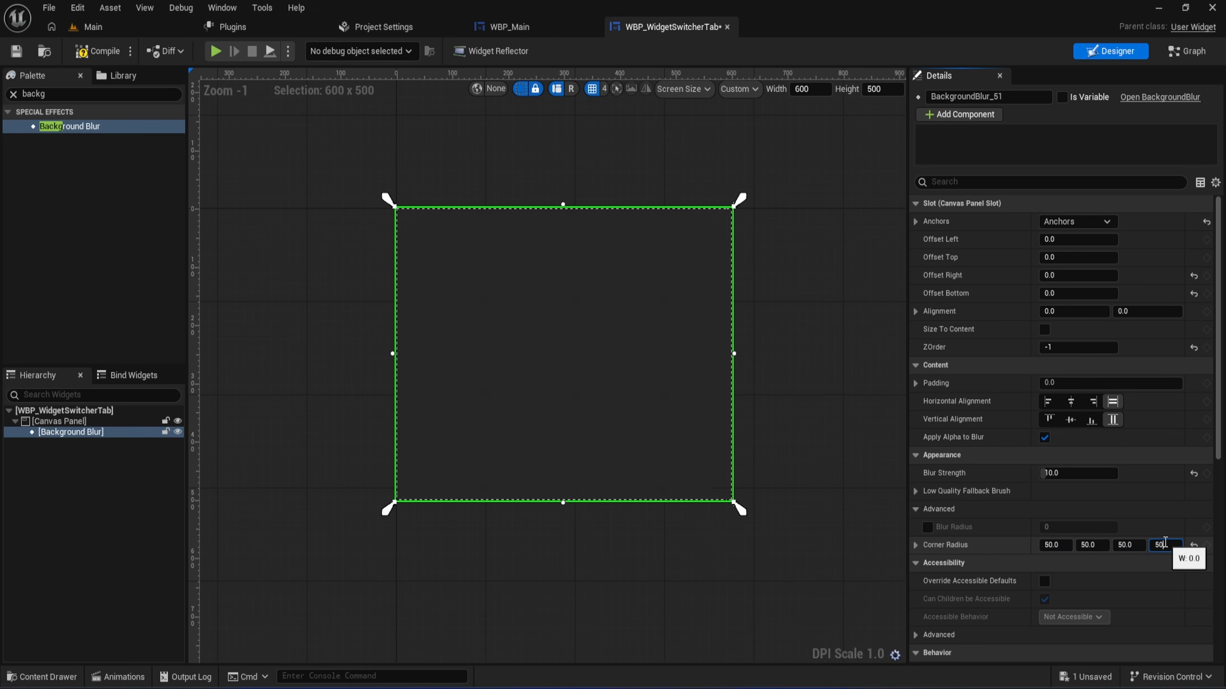
{"action": "key", "text": "Return"}
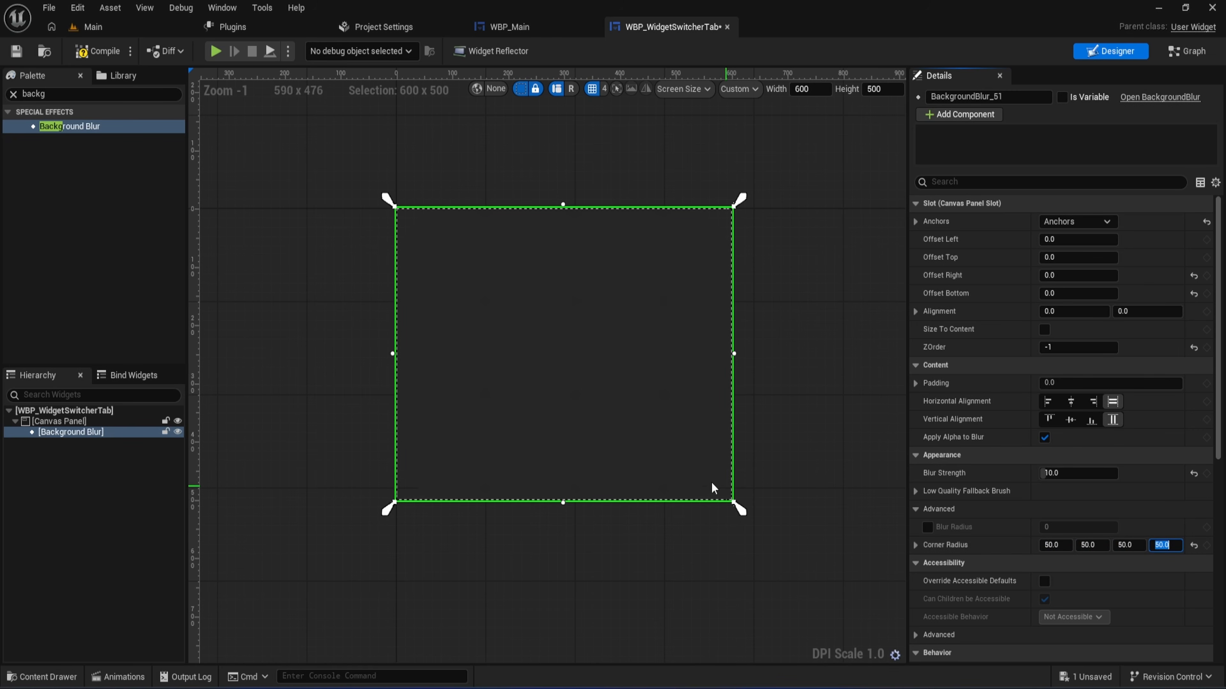
{"action": "scroll", "coordinate": [710, 482], "scroll_direction": "up", "scroll_amount": 3}
{"action": "right_click_drag", "start_coordinate": [642, 449], "coordinate": [747, 521]}
{"action": "scroll", "coordinate": [747, 521], "scroll_direction": "down", "scroll_amount": 1}
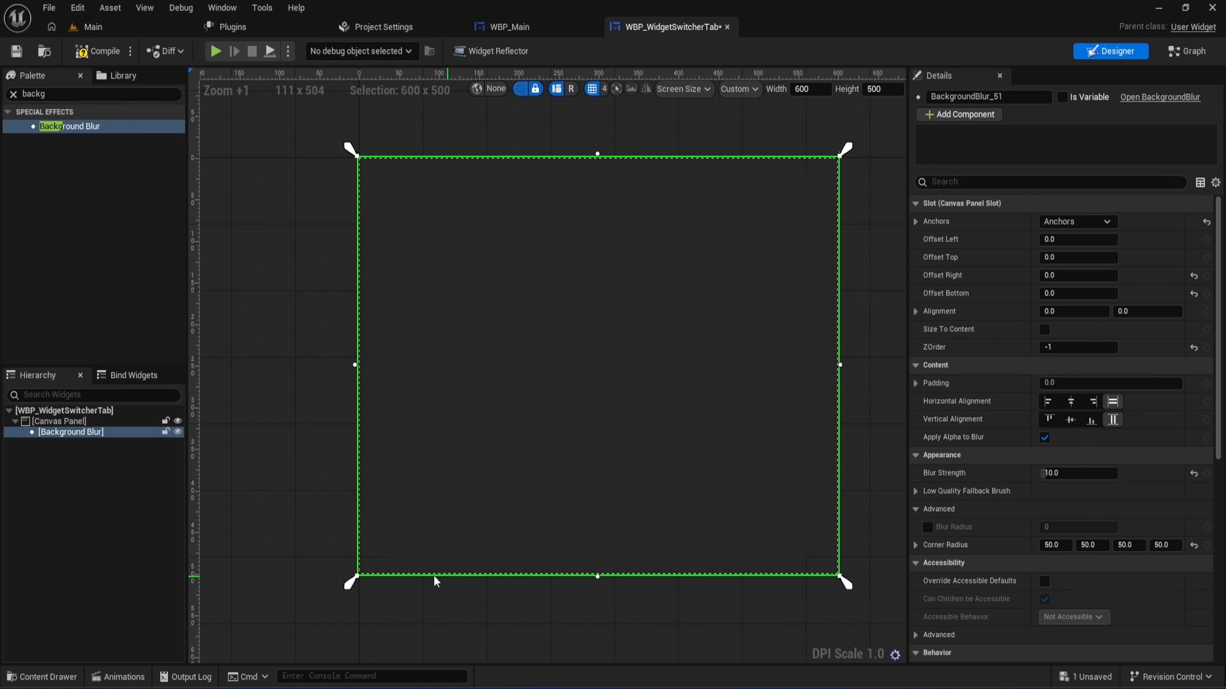
- Compile and save the widget blueprint
{"action": "left_click", "coordinate": [92, 51]}
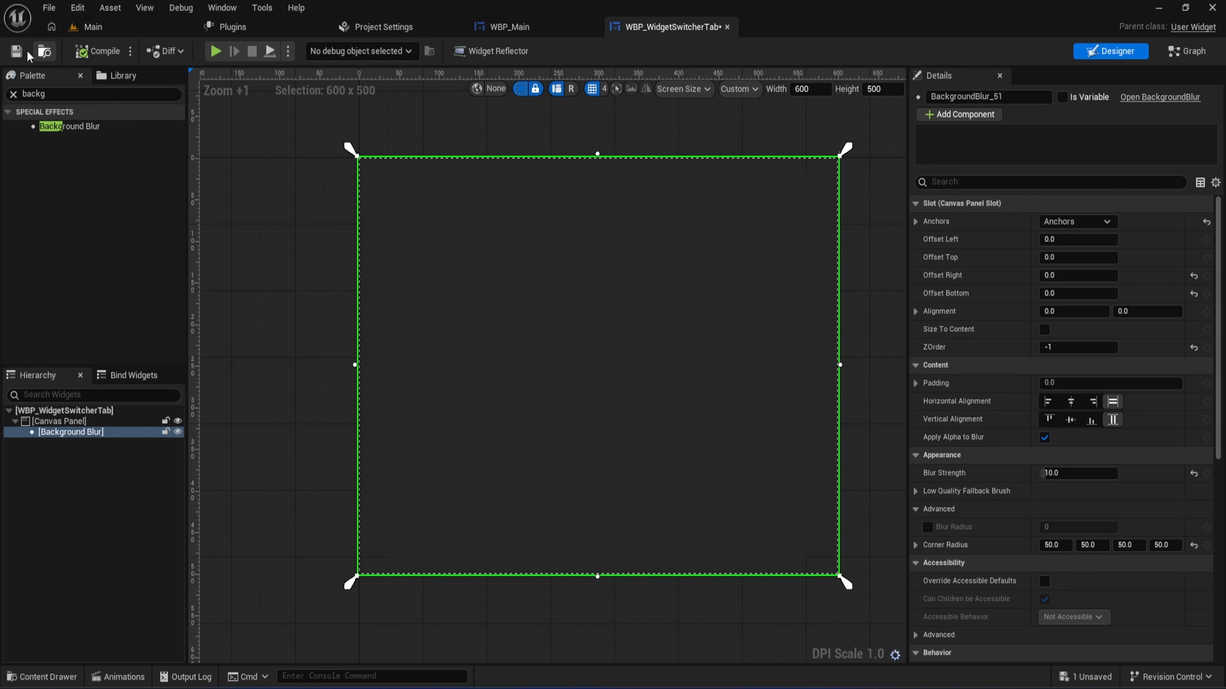
{"action": "left_click", "coordinate": [17, 51]}
{"action": "right_click_drag", "start_coordinate": [589, 291], "coordinate": [556, 302]}
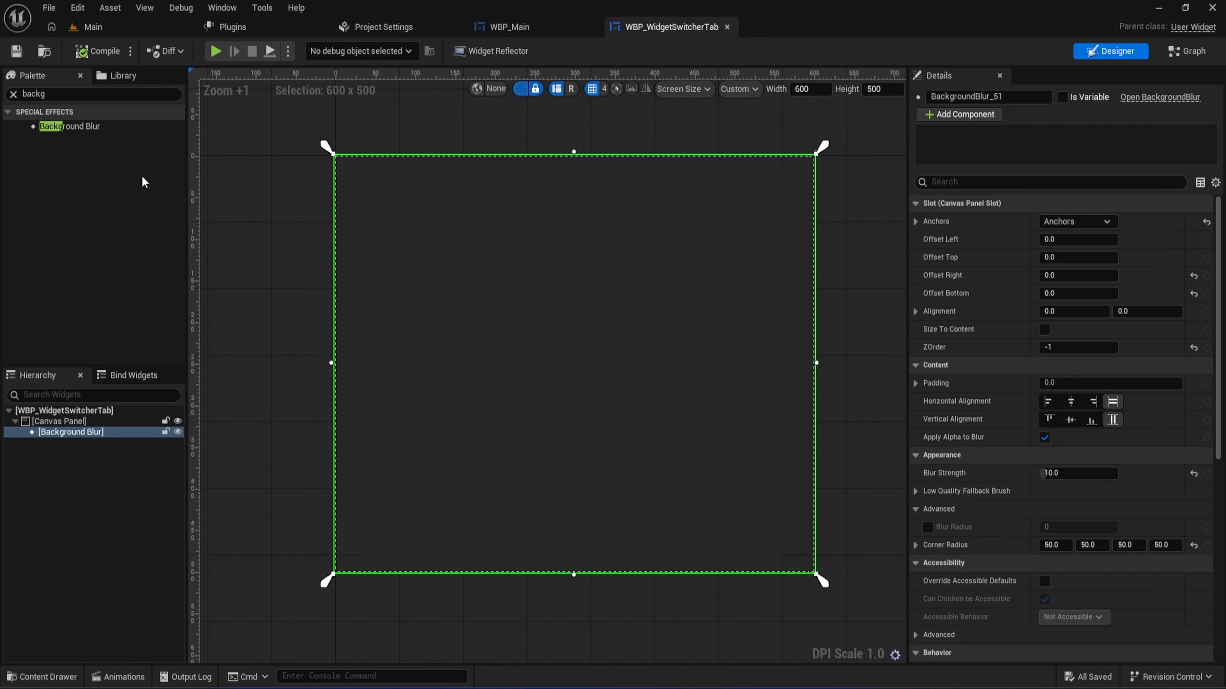
- Add a Horizontal Box to the Canvas Panel, alongside the Background Blur
{"action": "left_click", "coordinate": [14, 94]}
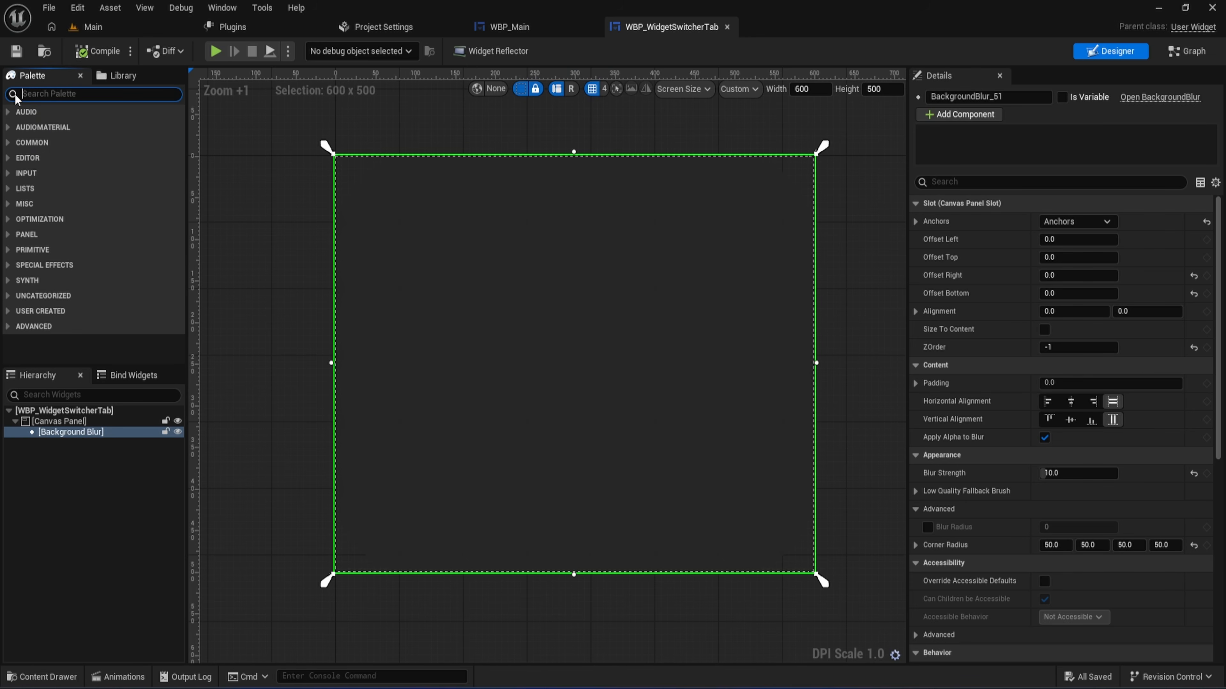
{"action": "left_click", "coordinate": [316, 326]}
{"action": "right_click_drag", "start_coordinate": [317, 322], "coordinate": [328, 322]}
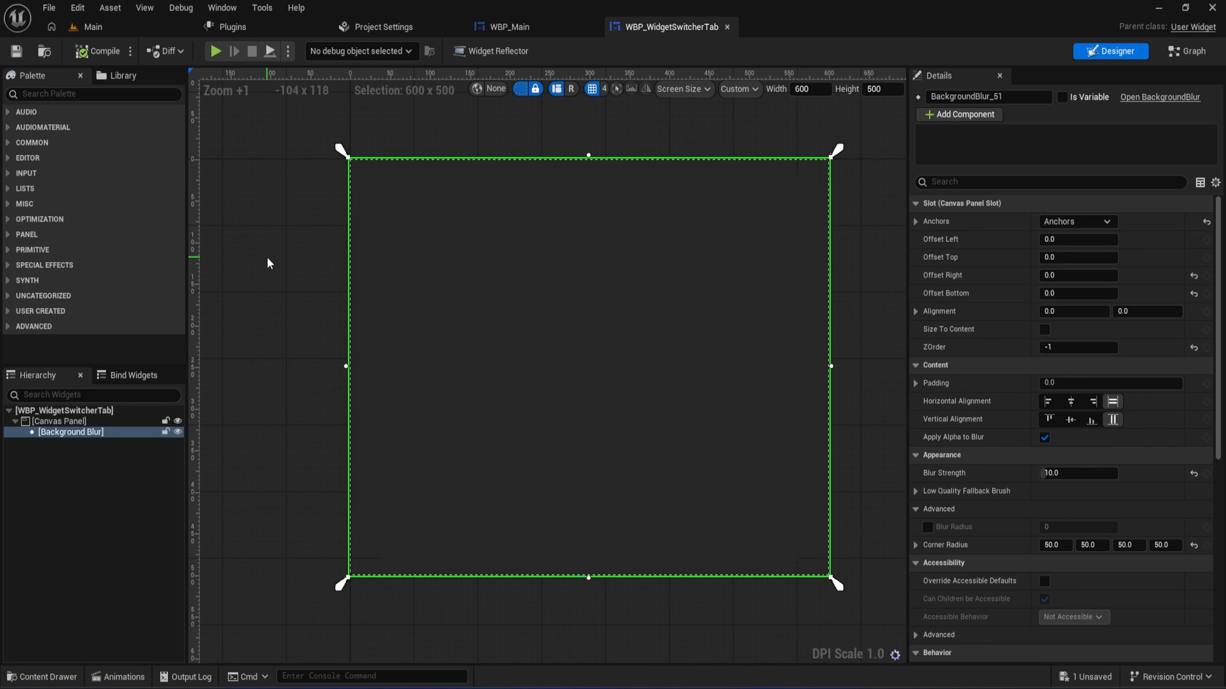
{"action": "left_click", "coordinate": [75, 88]}
{"action": "type", "text": "hori"}
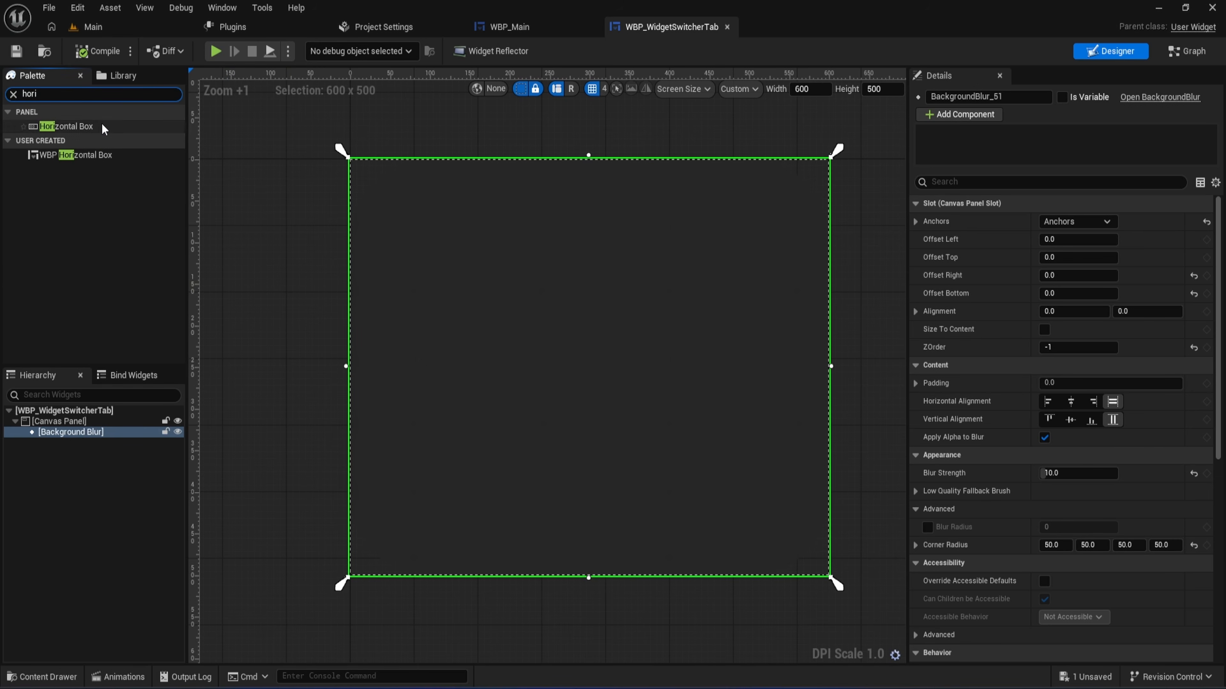
{"action": "left_click_drag", "start_coordinate": [101, 126], "coordinate": [433, 213]}
{"action": "left_click_drag", "start_coordinate": [79, 442], "coordinate": [44, 422]}
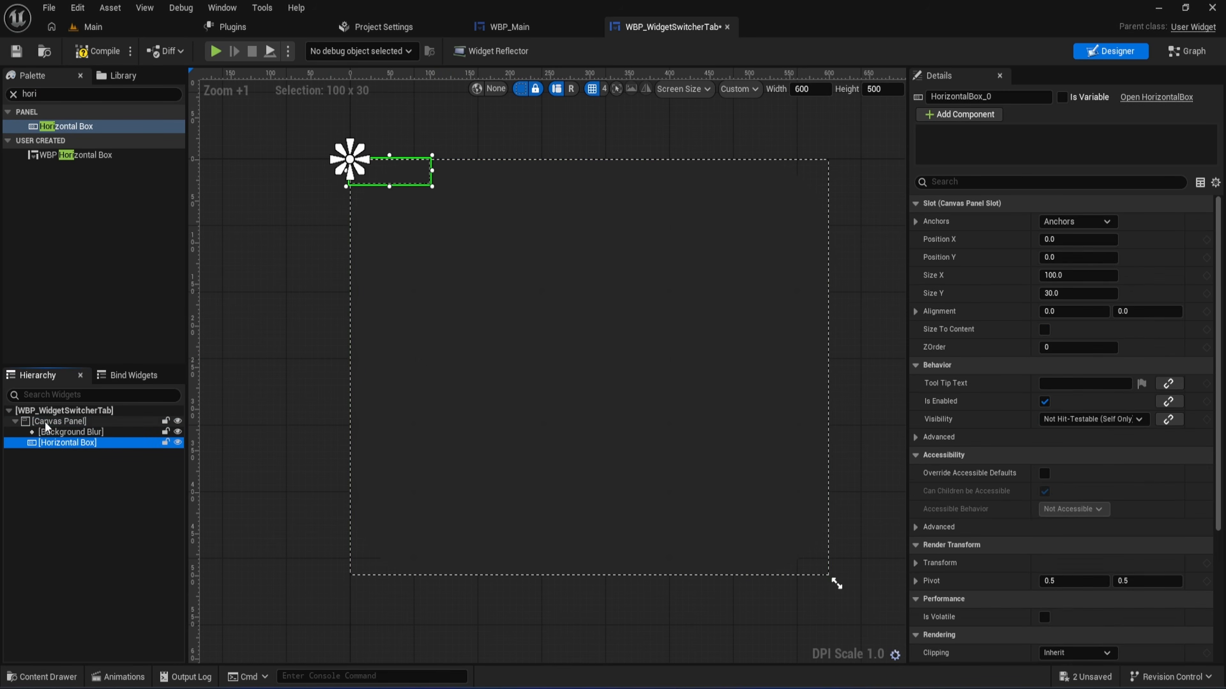
{"action": "double_click", "coordinate": [44, 442]}
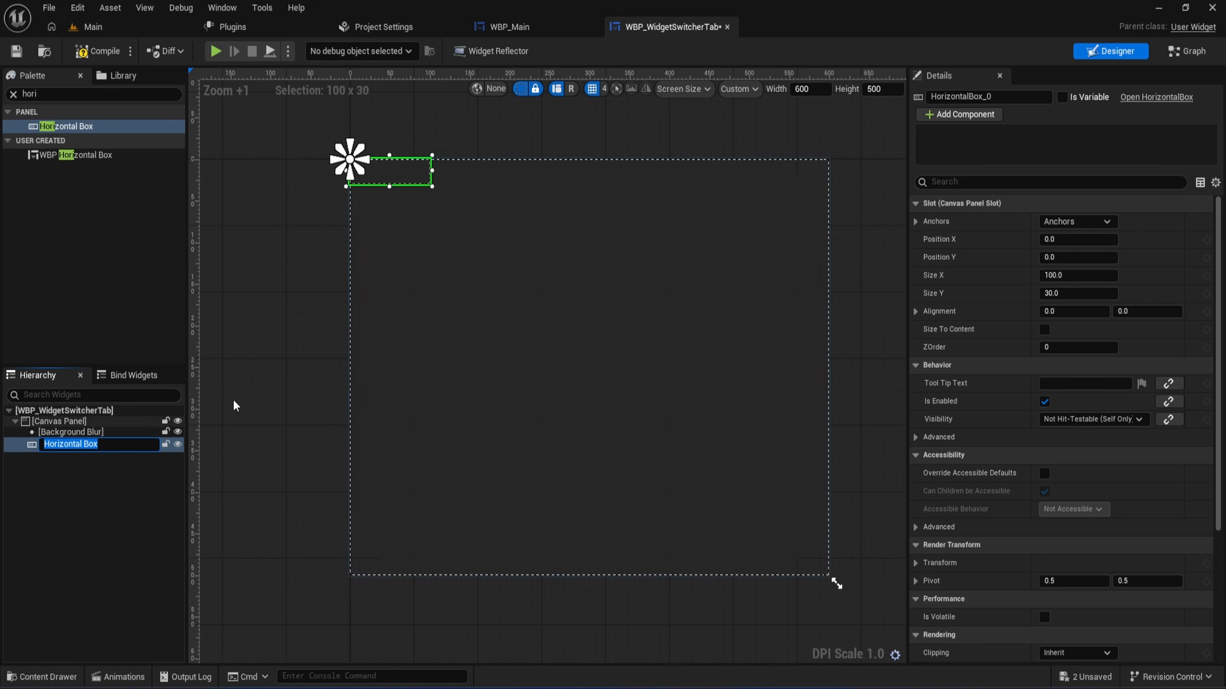
- Anchor the Horizontal Box to stretch across the canvas top, with Size Y 60 and Offset Right 0
{"action": "left_click", "coordinate": [1065, 220]}
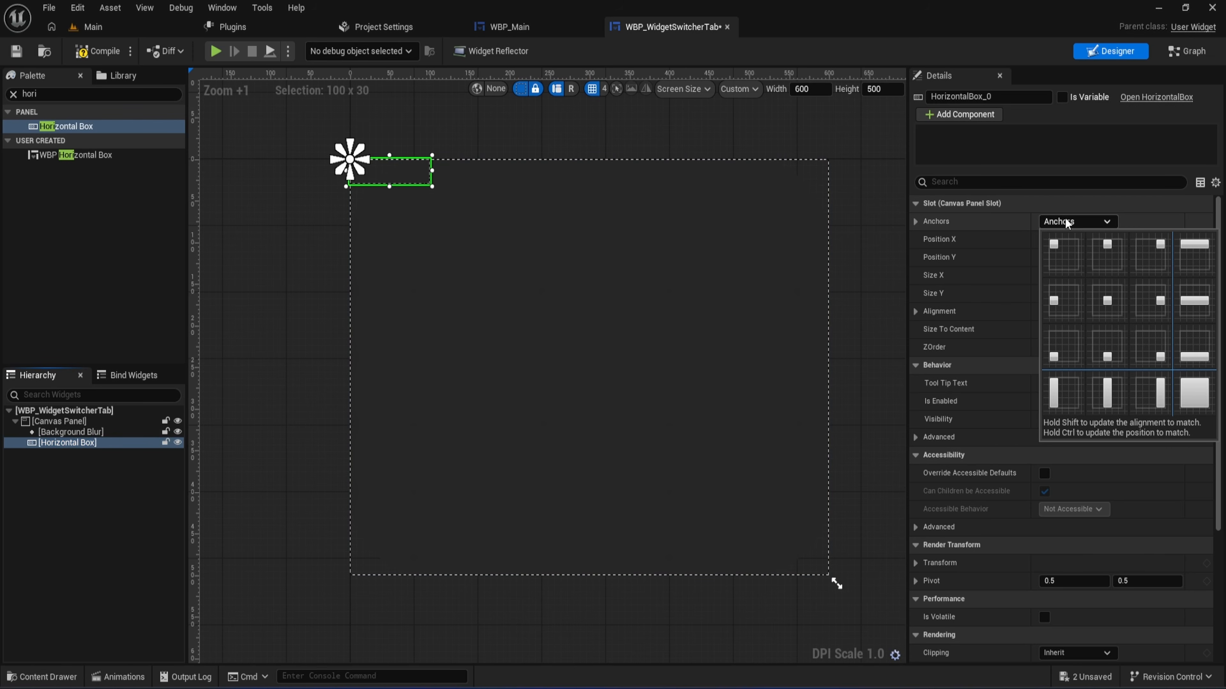
{"action": "left_click", "coordinate": [1193, 251]}
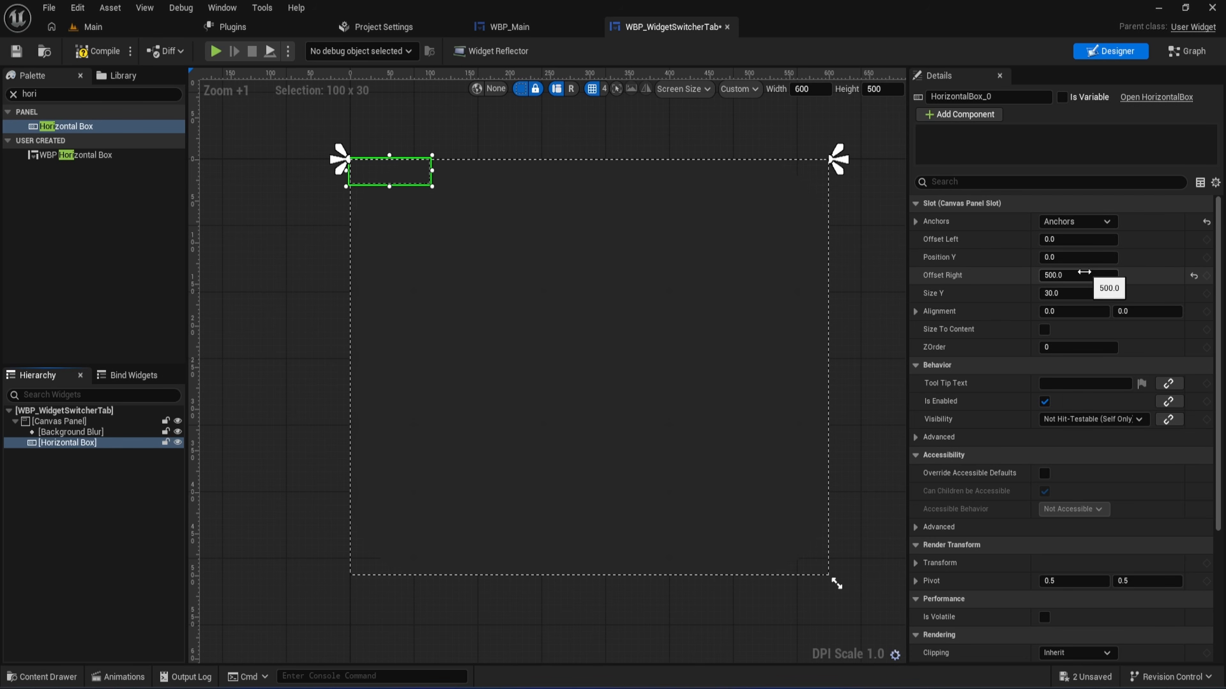
{"action": "left_click", "coordinate": [1070, 293]}
{"action": "type", "text": "60"}
{"action": "left_click", "coordinate": [1074, 275]}
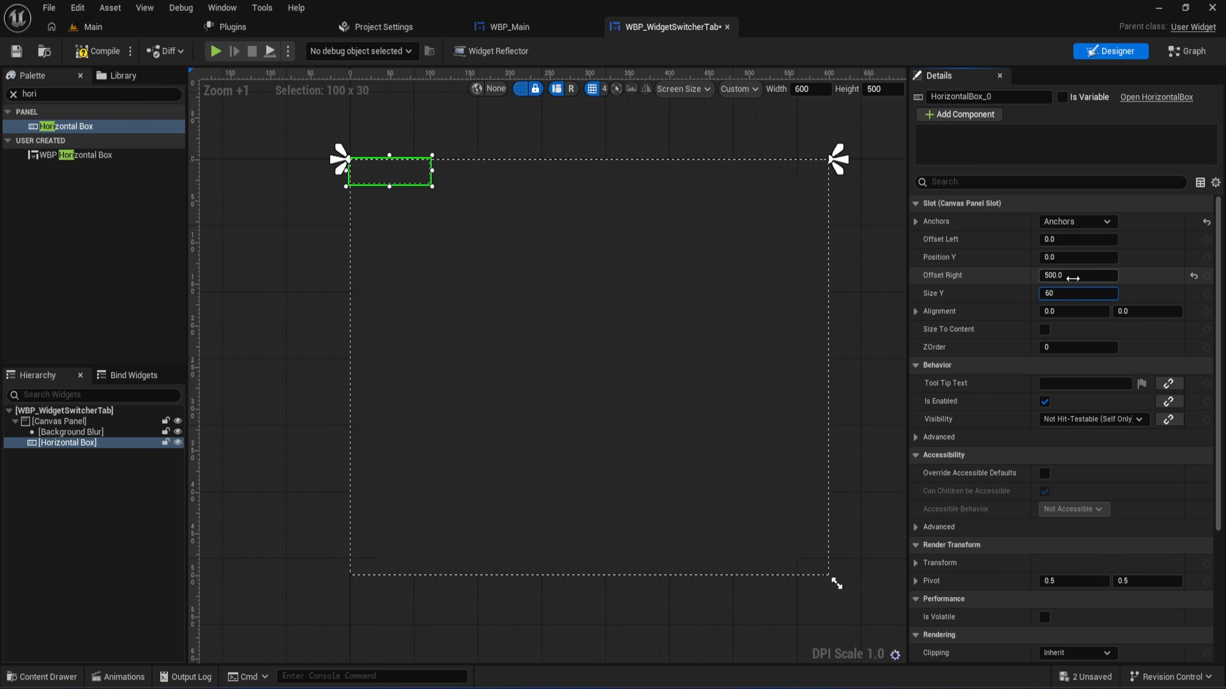
{"action": "type", "text": "0"}
{"action": "key", "text": "Return"}
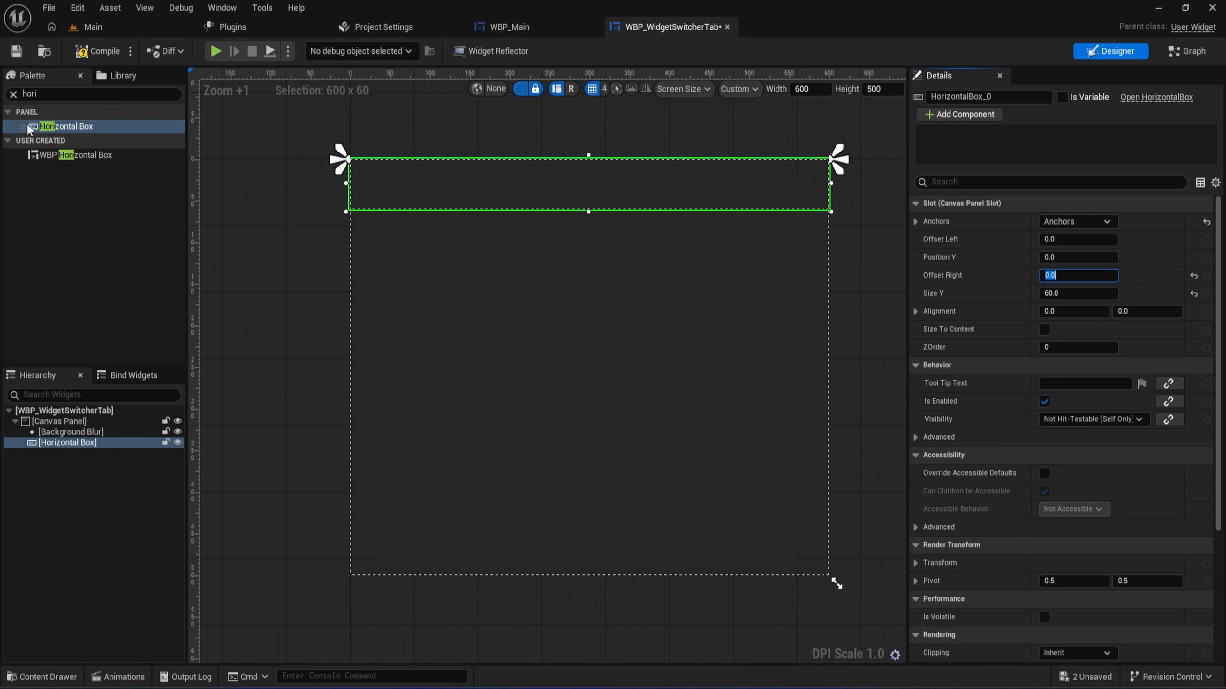
- Add a Button inside the Horizontal Box and set its slot size to Fill
{"action": "left_click", "coordinate": [46, 95]}
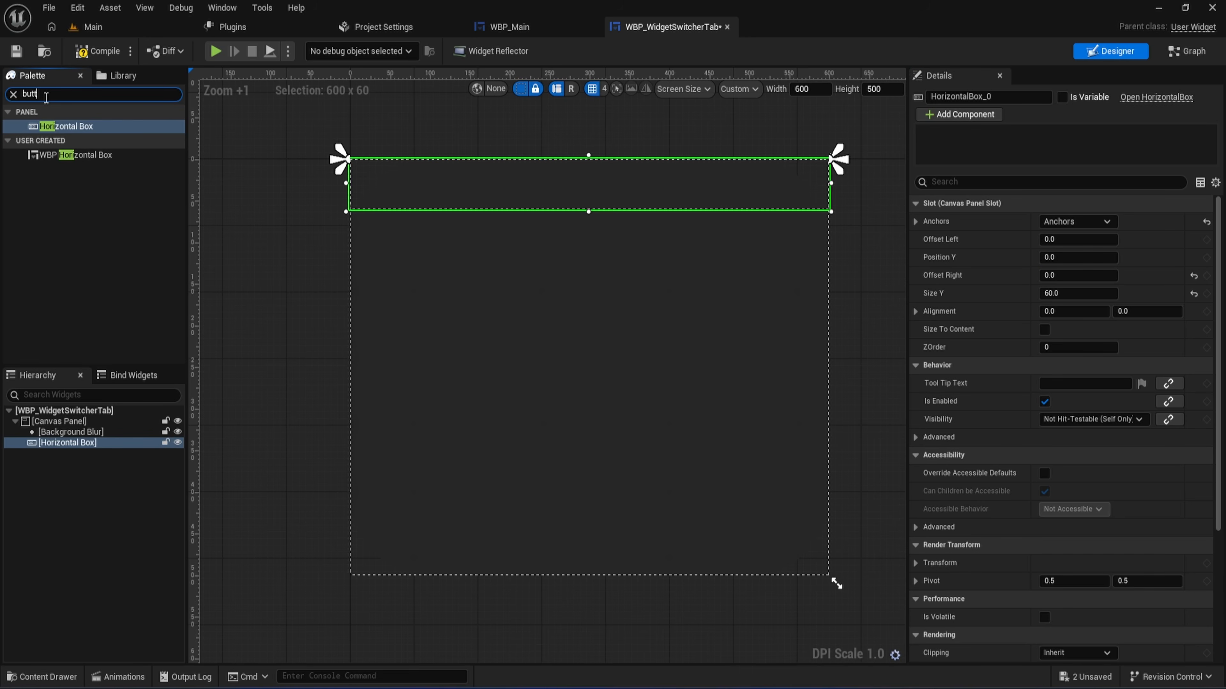
{"action": "left_click_drag", "start_coordinate": [50, 155], "coordinate": [67, 452]}
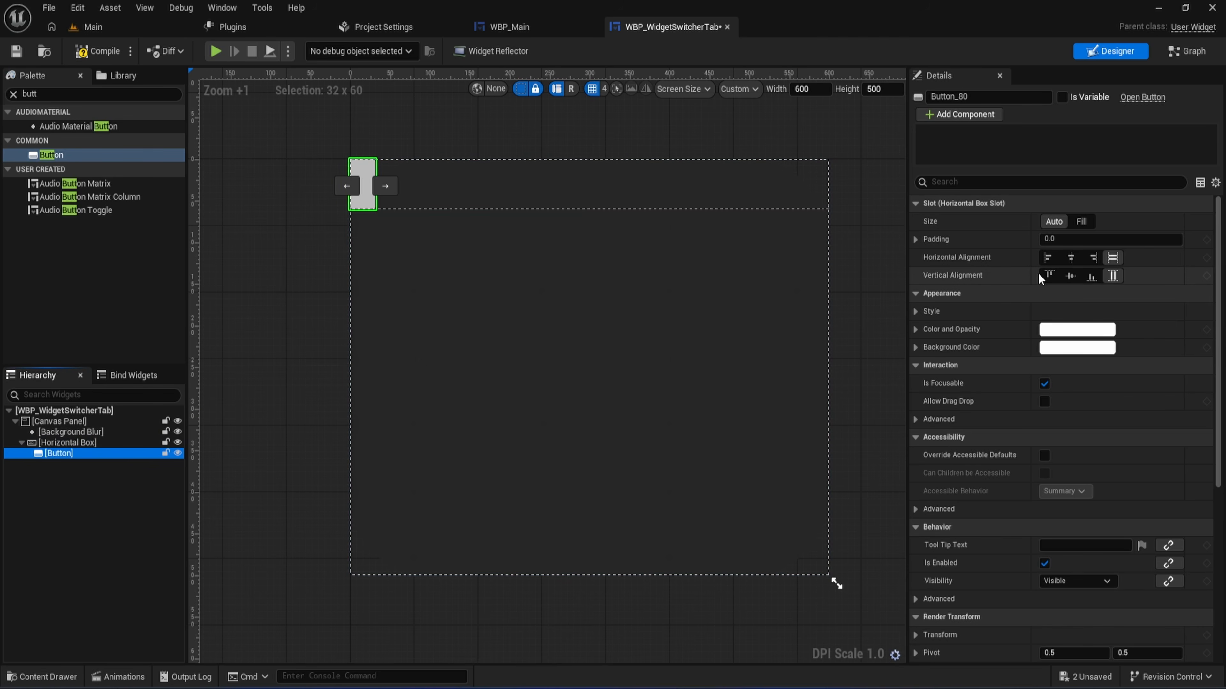
{"action": "left_click", "coordinate": [1080, 222]}
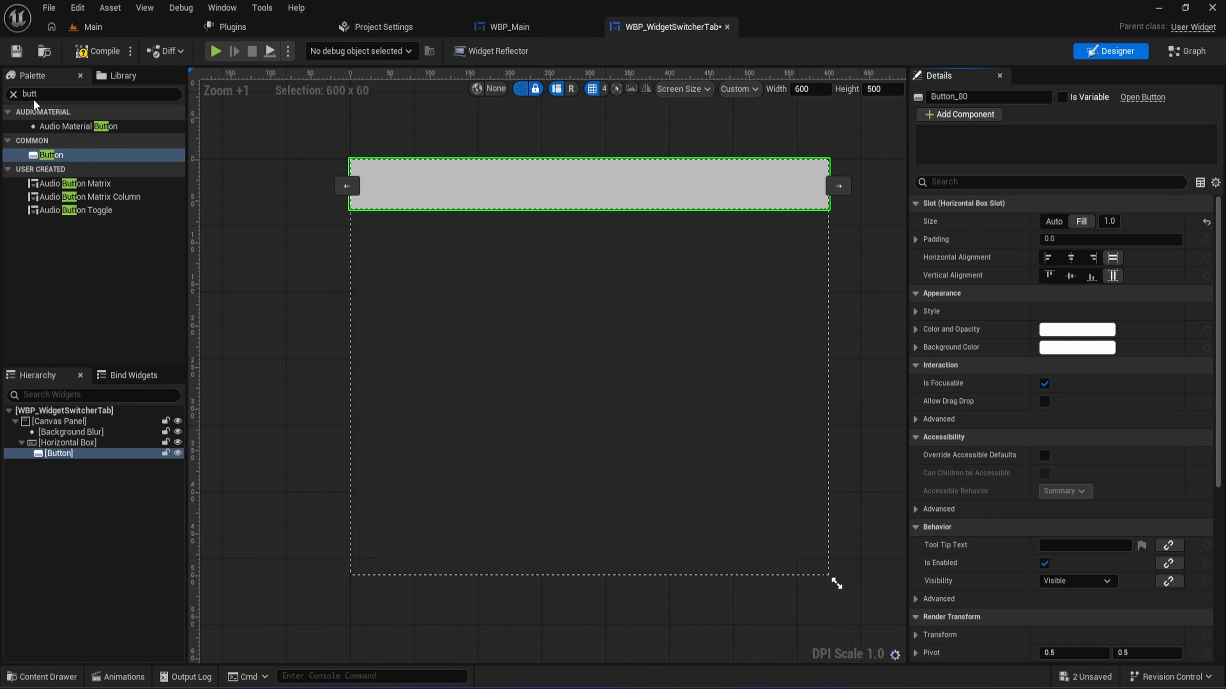
- Add a Text block inside the Button
{"action": "left_click", "coordinate": [13, 95]}
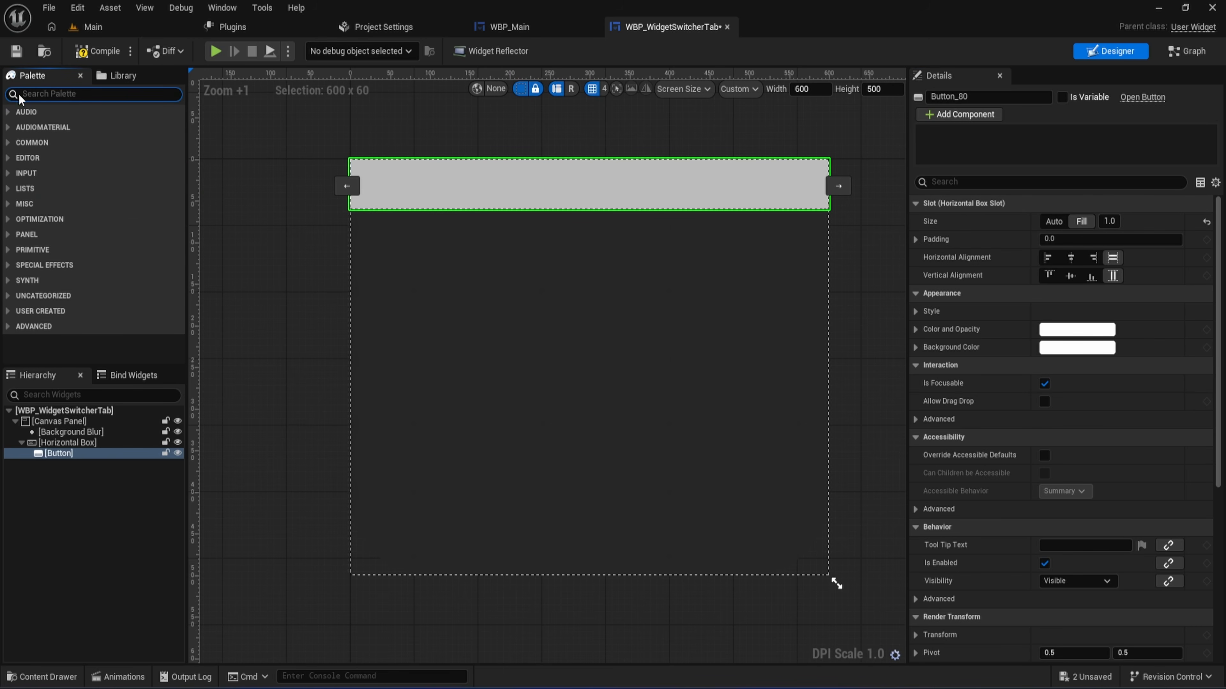
{"action": "type", "text": "text"}
{"action": "left_click_drag", "start_coordinate": [48, 139], "coordinate": [62, 454]}
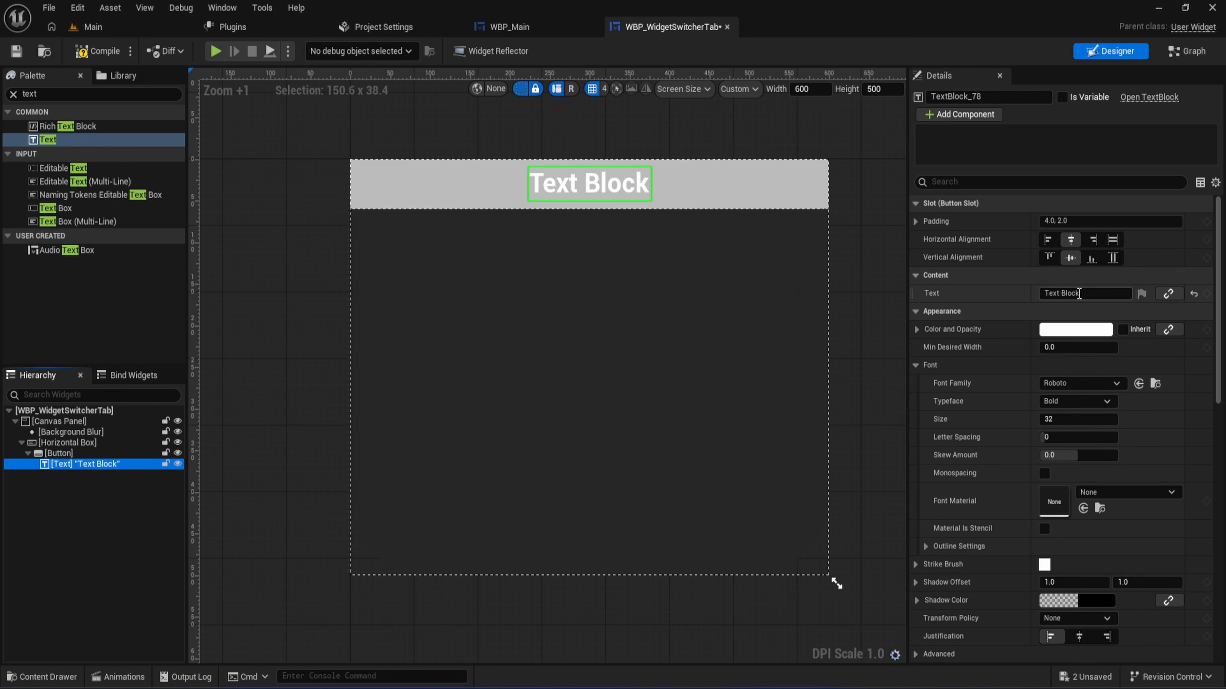
- Set the button label's text to "Tab 1" and its font size to 28
{"action": "left_click_drag", "start_coordinate": [1080, 293], "coordinate": [1001, 293]}
{"action": "type", "text": "Tab 1"}
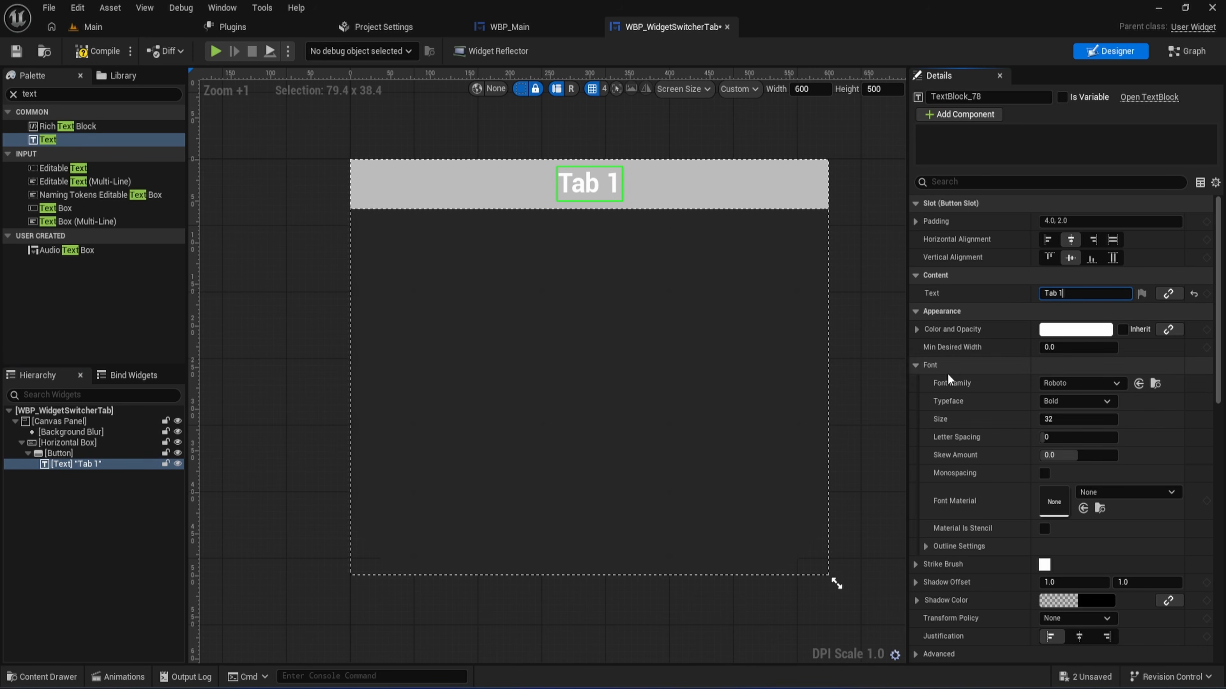
{"action": "left_click", "coordinate": [1062, 420]}
{"action": "key", "text": "Return"}
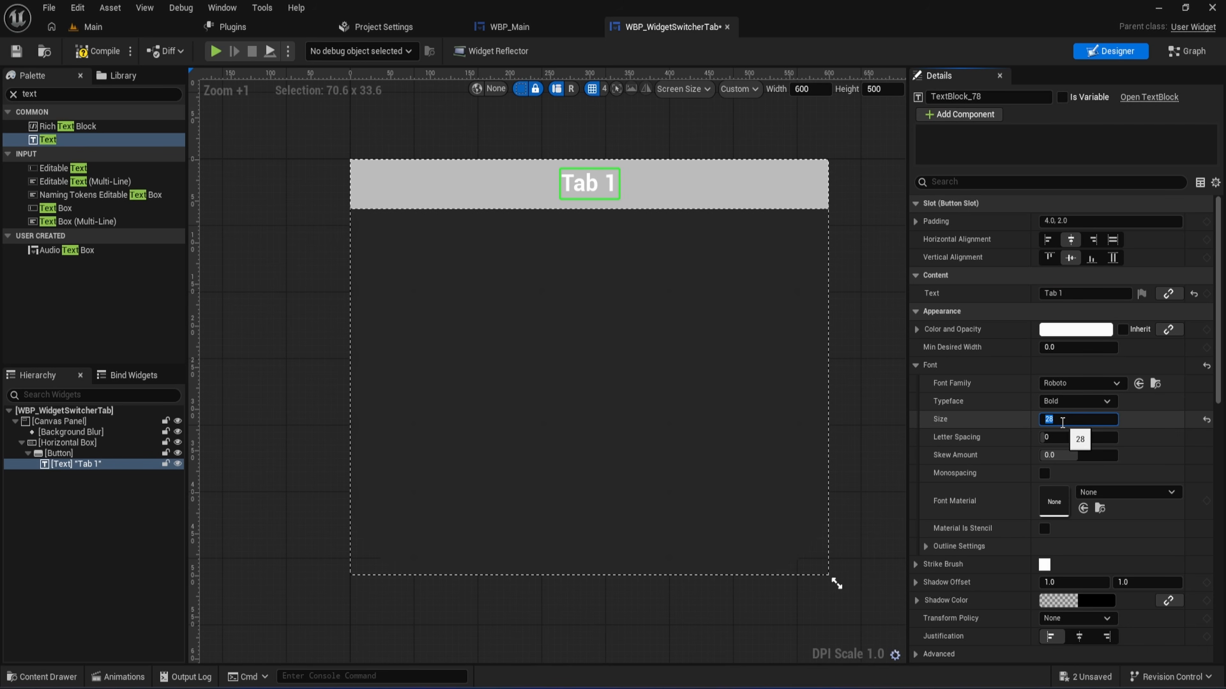
- Change the Tab 1 label's color to black and compile the widget
{"action": "left_click", "coordinate": [1046, 331]}
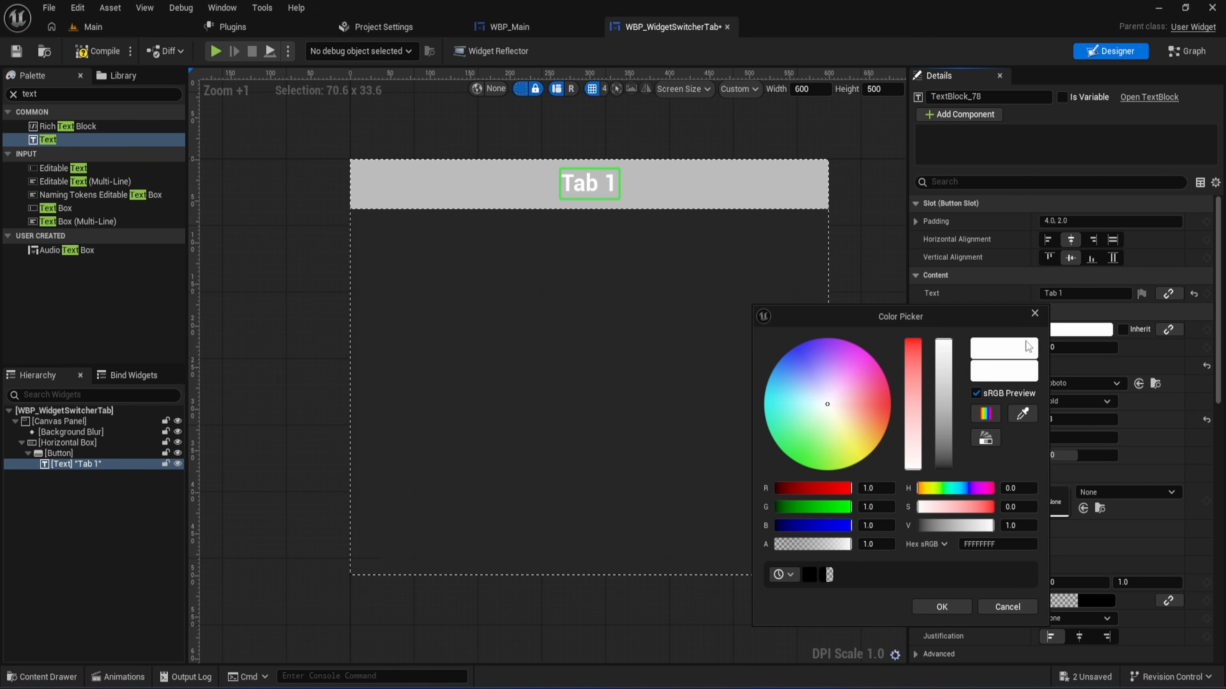
{"action": "left_click", "coordinate": [945, 371]}
{"action": "left_click_drag", "start_coordinate": [944, 372], "coordinate": [936, 479]}
{"action": "left_click", "coordinate": [943, 605]}
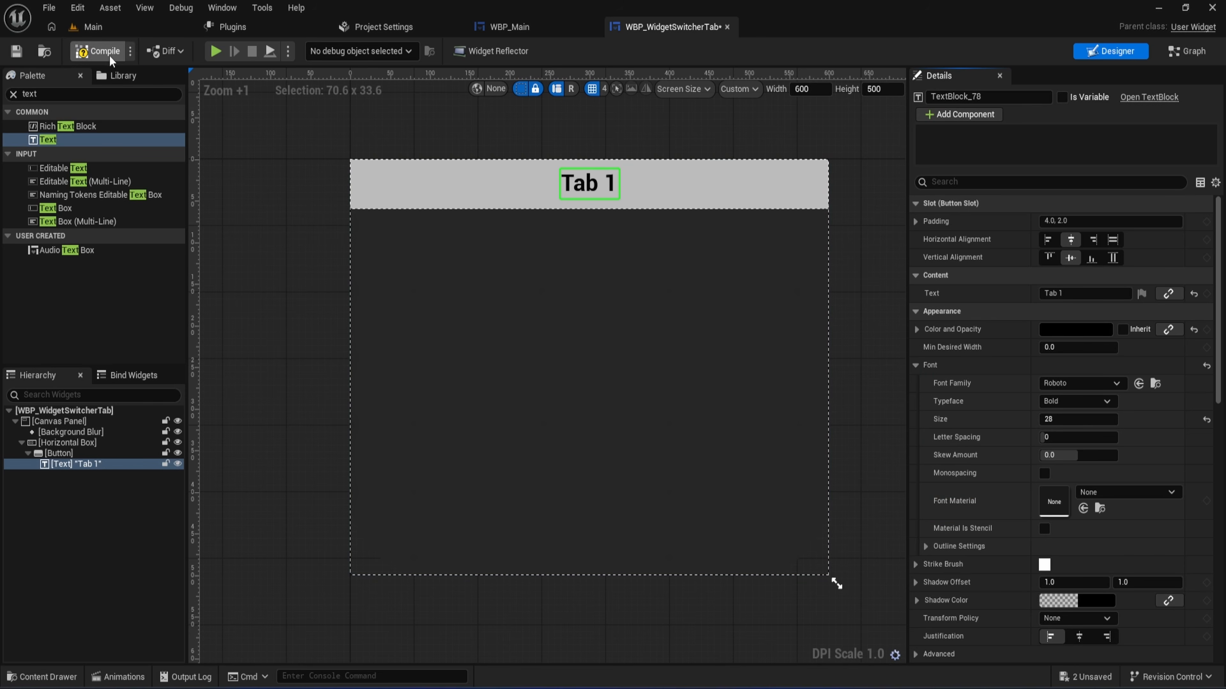
{"action": "left_click", "coordinate": [98, 51]}
- Expose the Button as a variable and rename it TabButton
{"action": "left_click", "coordinate": [56, 453]}
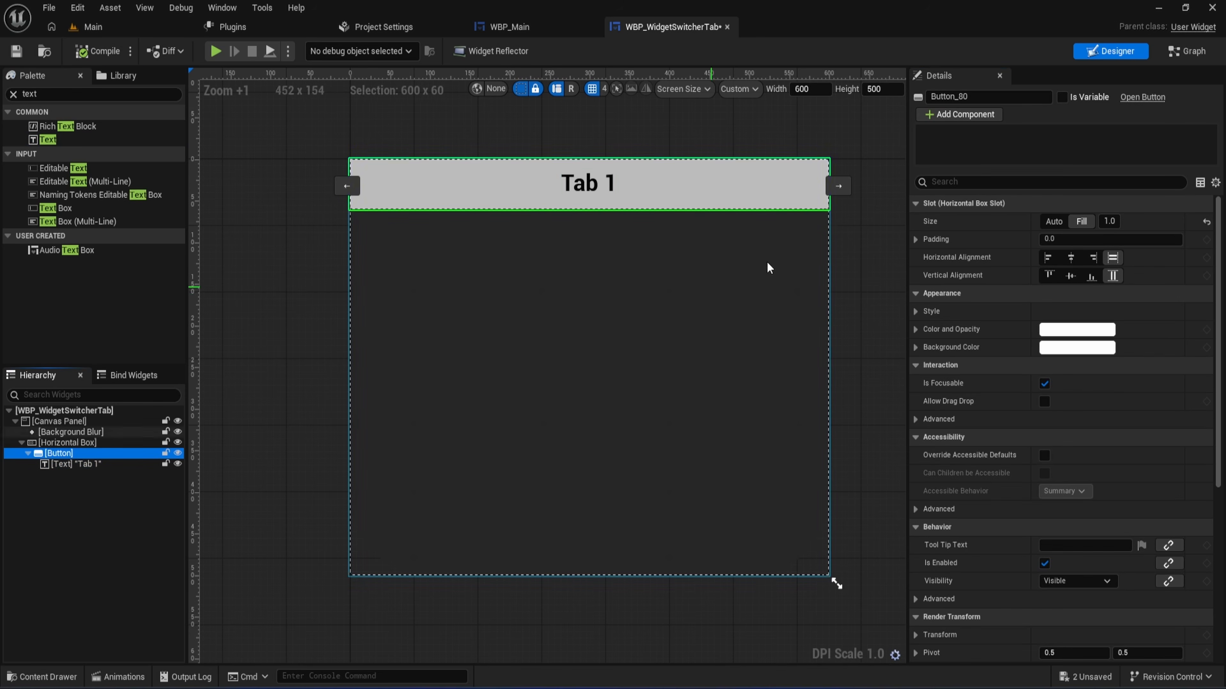
{"action": "left_click", "coordinate": [1062, 99]}
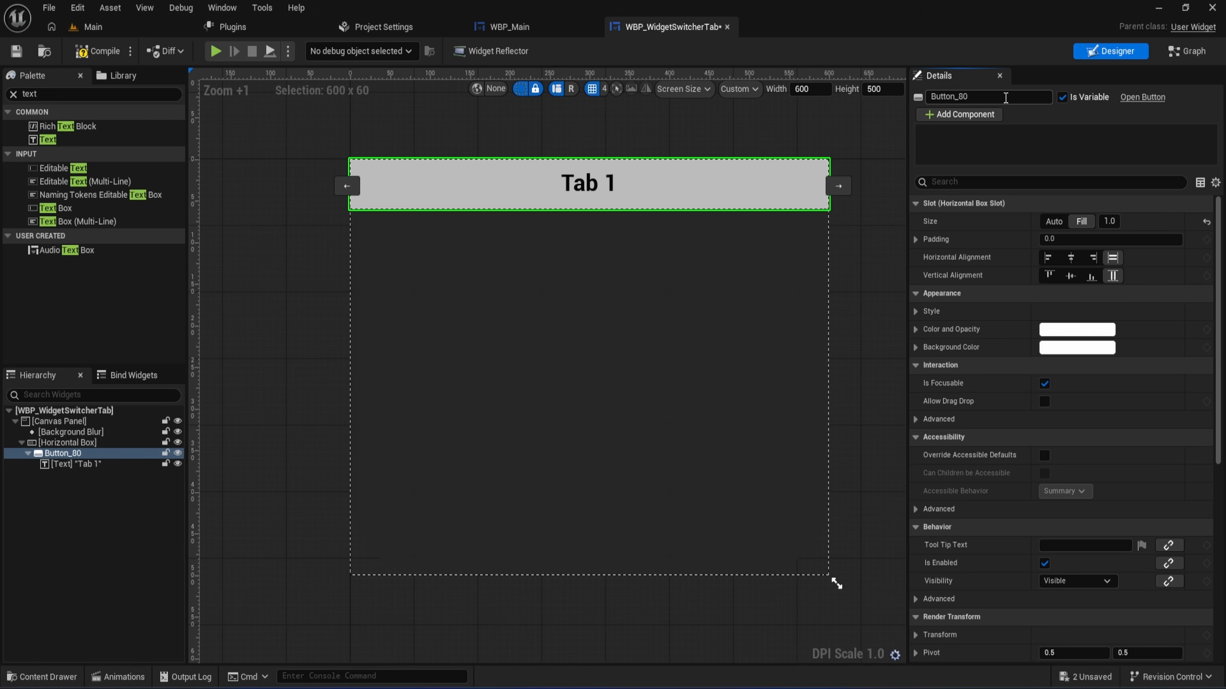
{"action": "left_click", "coordinate": [1005, 98]}
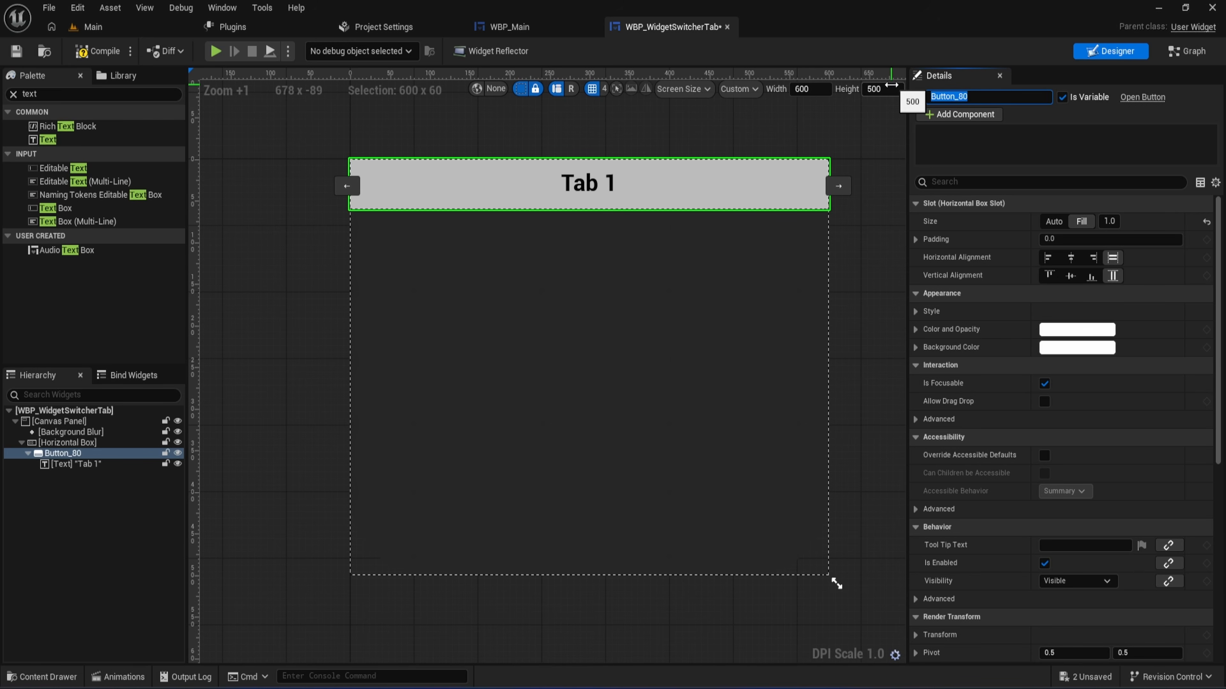
{"action": "key", "text": "Home"}
{"action": "type", "text": "Tab"}
{"action": "key", "text": "BackSpace"}
{"action": "key", "text": "BackSpace"}
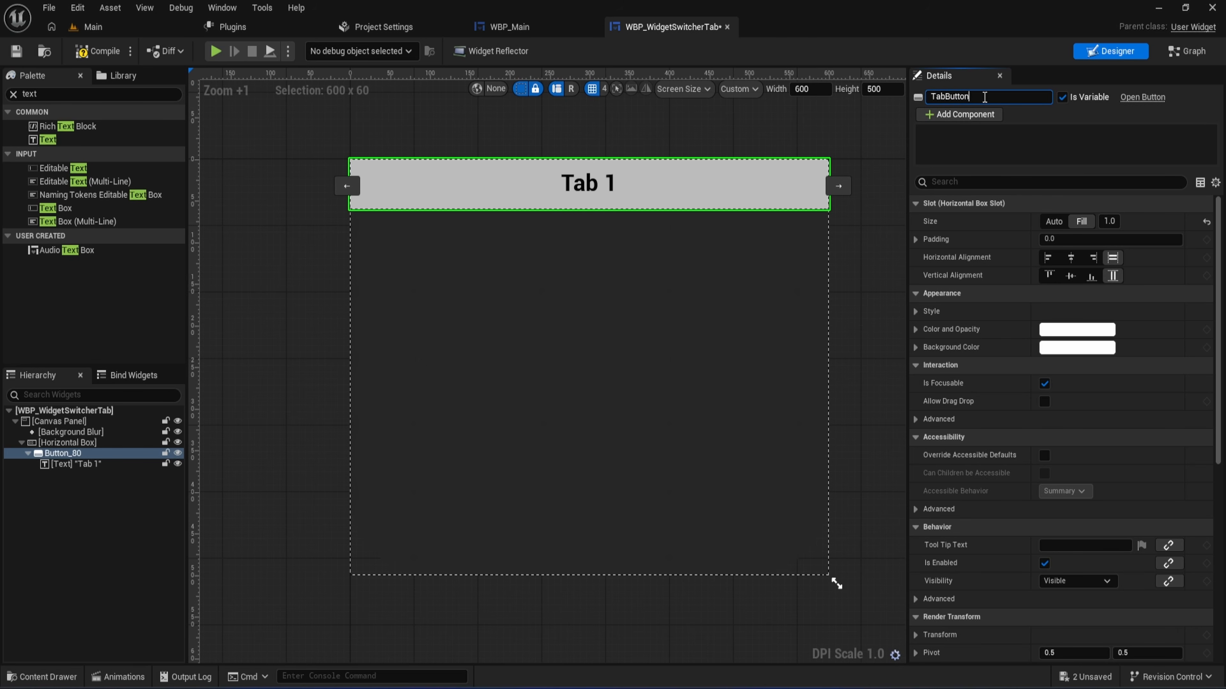
{"action": "key", "text": "Return"}
- Collapse TabButton in the hierarchy and set its slot padding to 1.0
{"action": "left_click", "coordinate": [32, 456]}
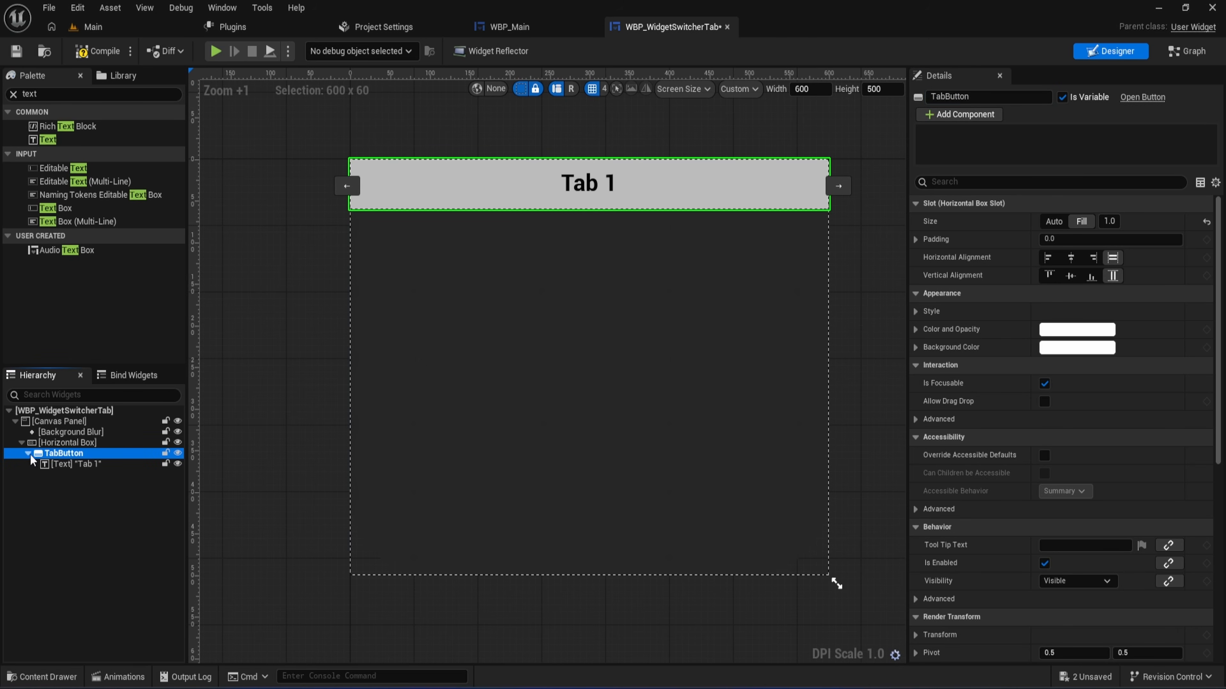
{"action": "left_click", "coordinate": [28, 454]}
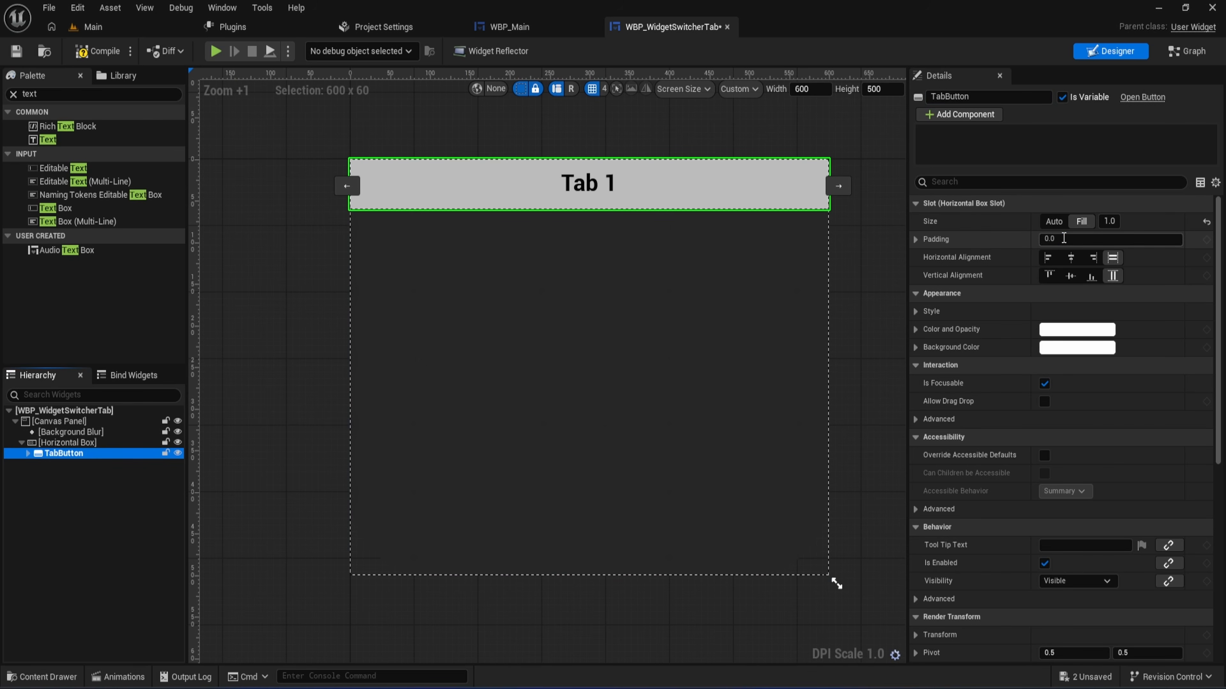
{"action": "left_click", "coordinate": [1063, 238]}
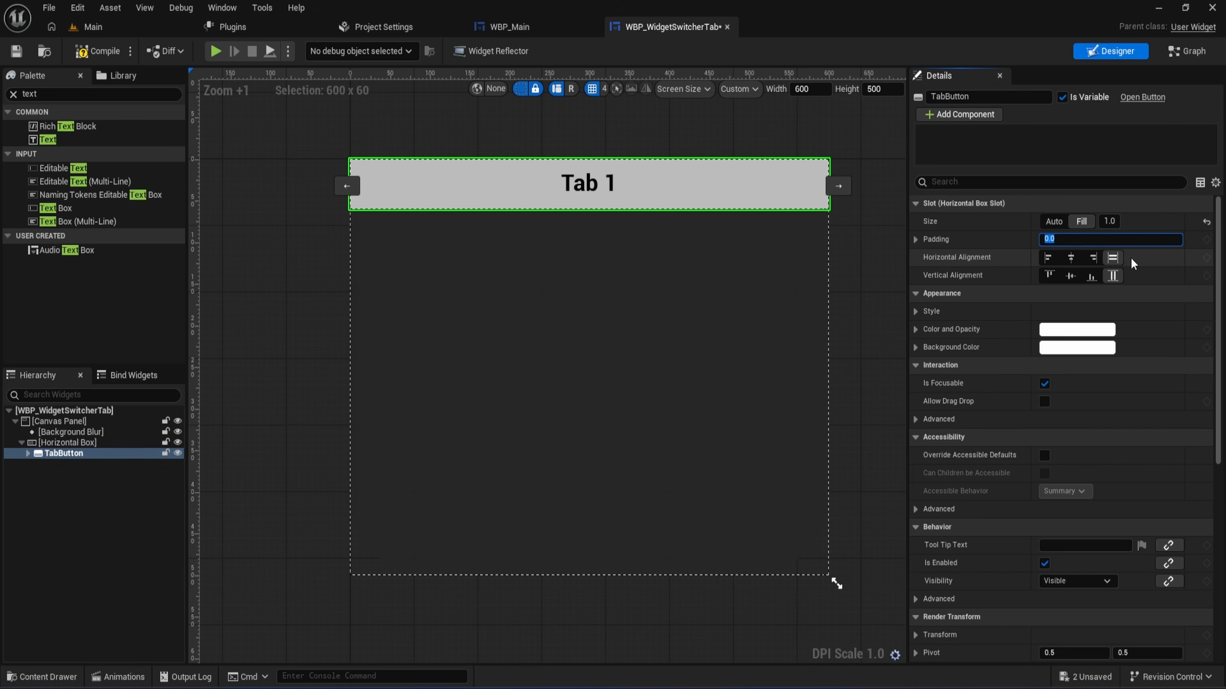
{"action": "type", "text": "1"}
{"action": "key", "text": "Return"}
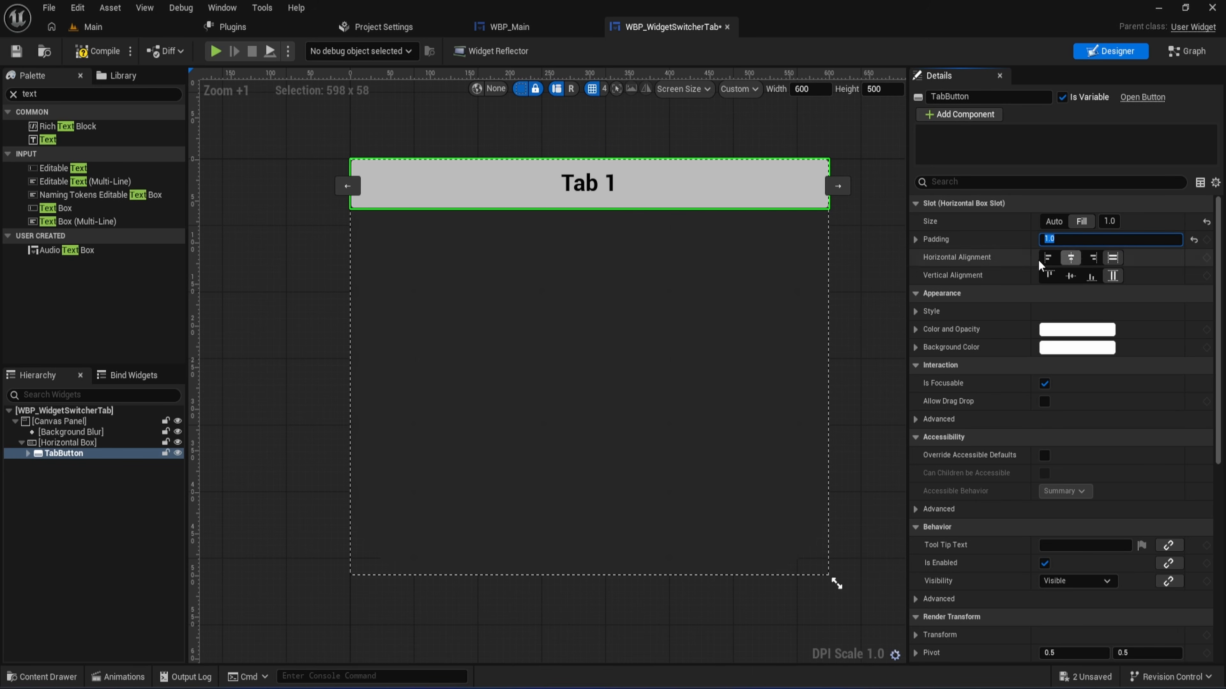
- Duplicate TabButton twice within the Horizontal Box to make three tab buttons
{"action": "left_click", "coordinate": [82, 454]}
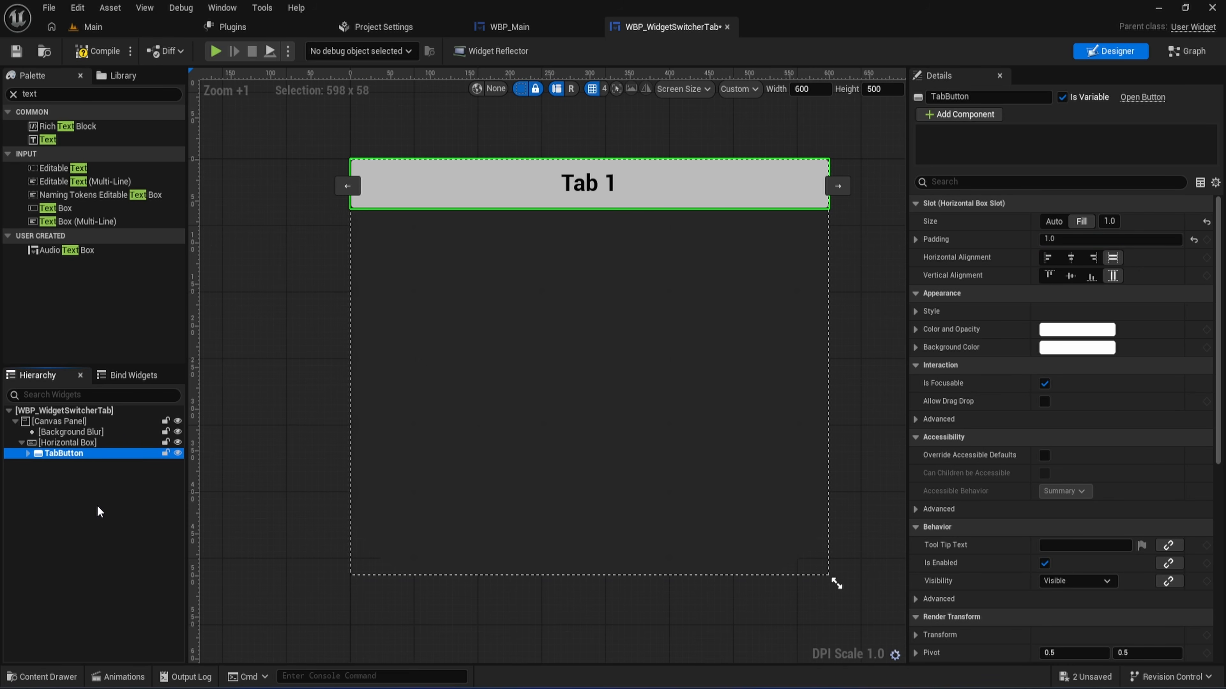
{"action": "key", "text": "ctrl+d"}
{"action": "key", "text": "ctrl+d"}
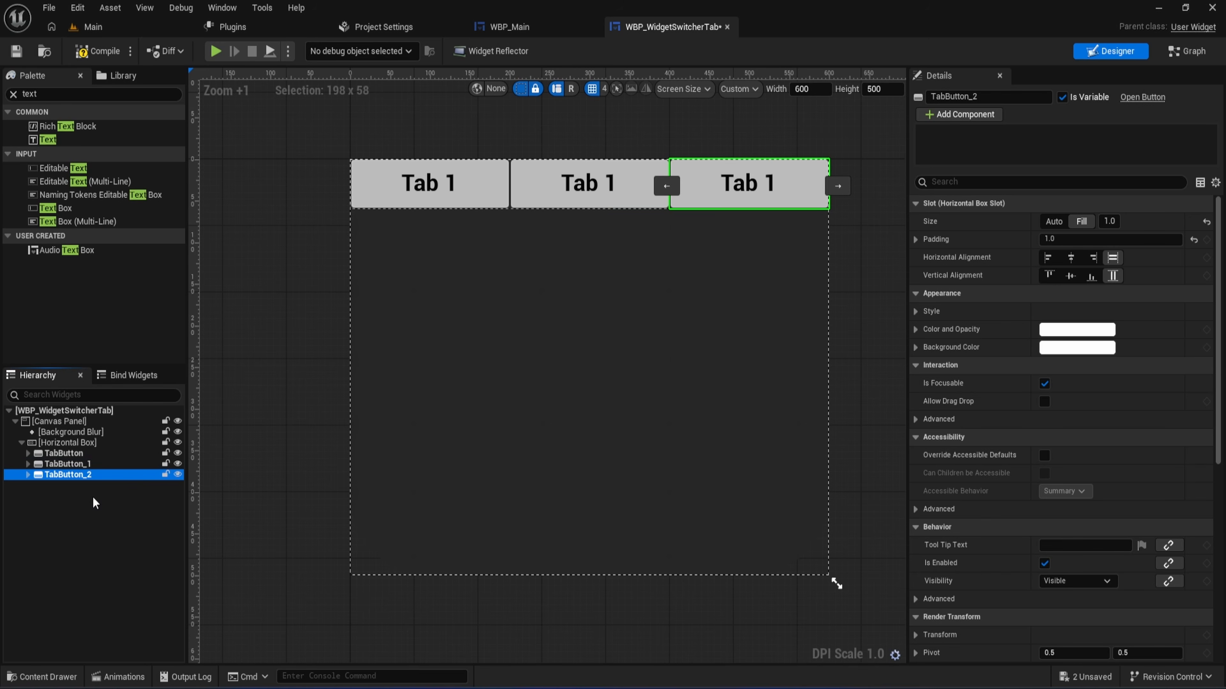
- Expand all three tab buttons in the hierarchy to expose their text blocks, and select TabButton_2
{"action": "left_click", "coordinate": [87, 465]}
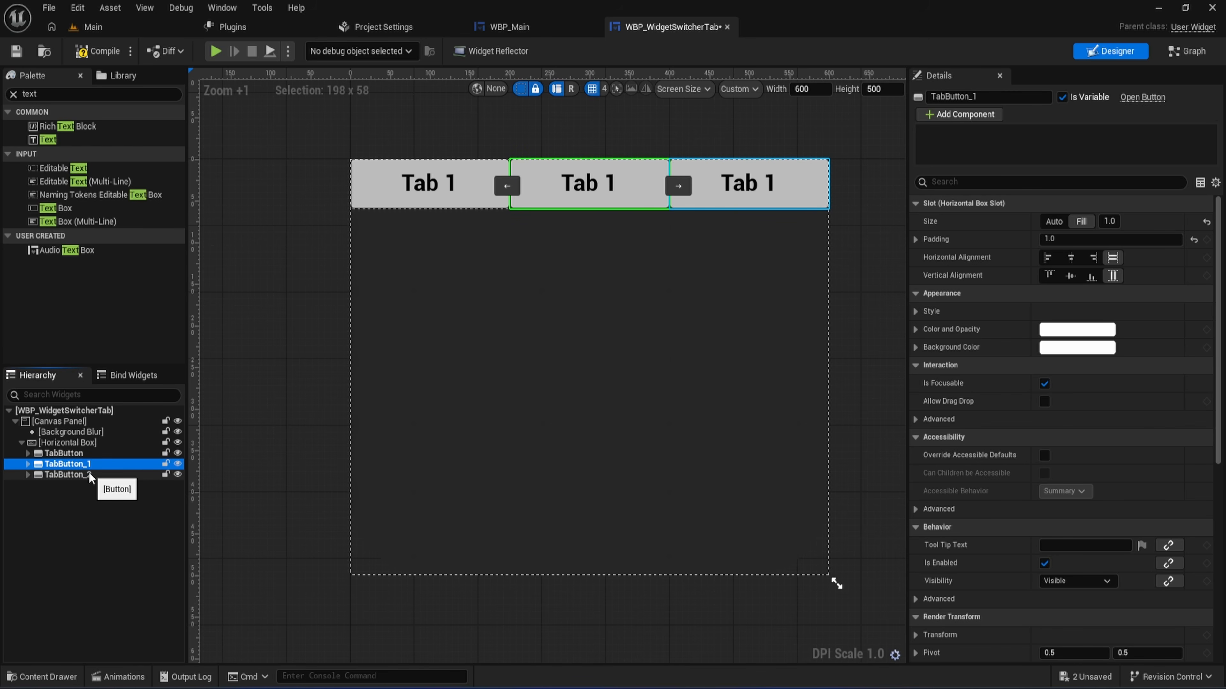
{"action": "left_click", "coordinate": [27, 464]}
{"action": "left_click", "coordinate": [27, 485]}
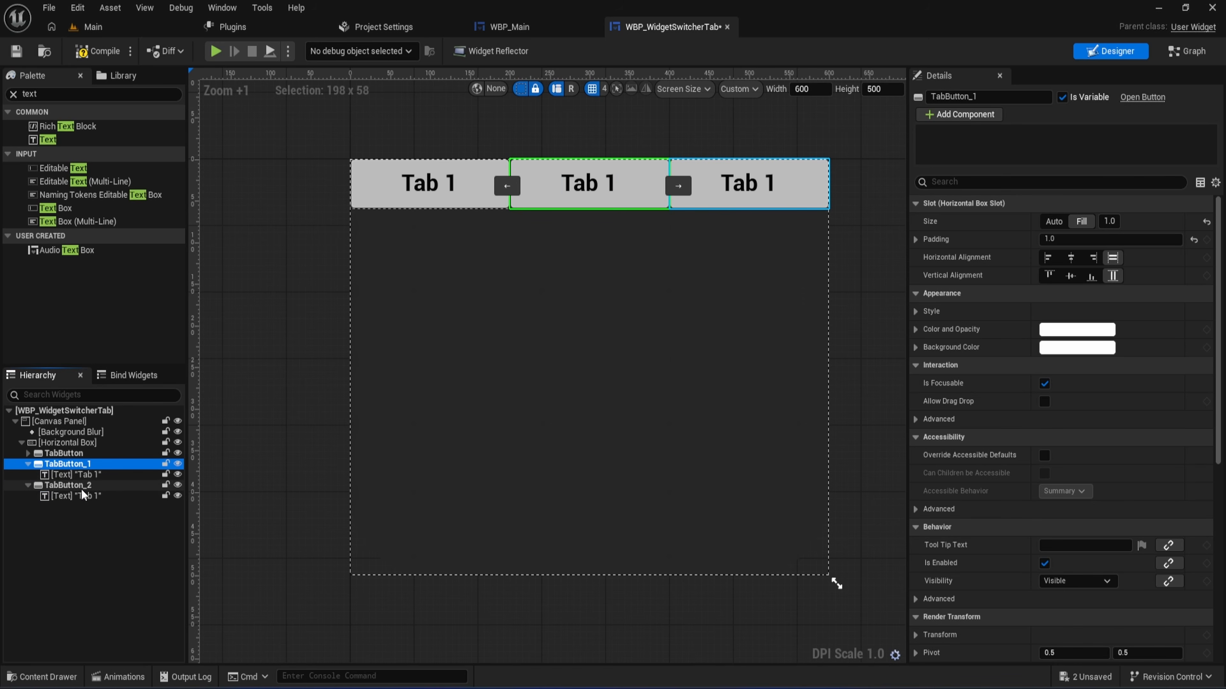
{"action": "left_click", "coordinate": [84, 486]}
{"action": "left_click", "coordinate": [70, 465]}
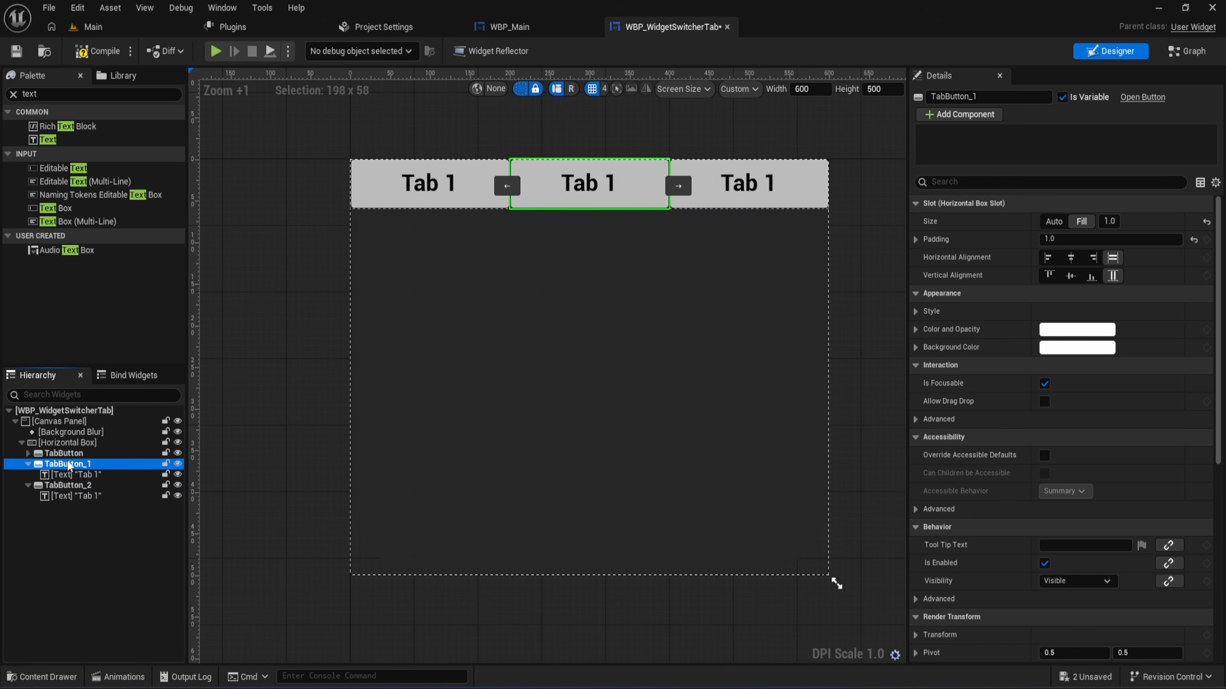
{"action": "left_click", "coordinate": [28, 453]}
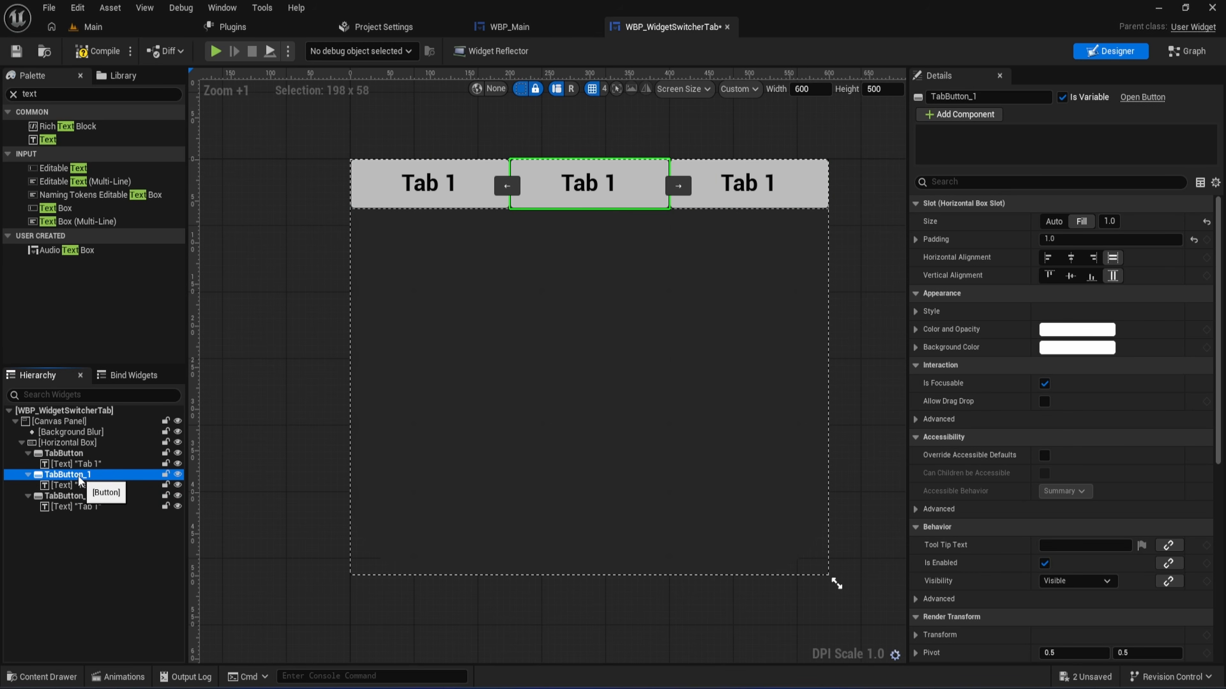
{"action": "left_click", "coordinate": [68, 496]}
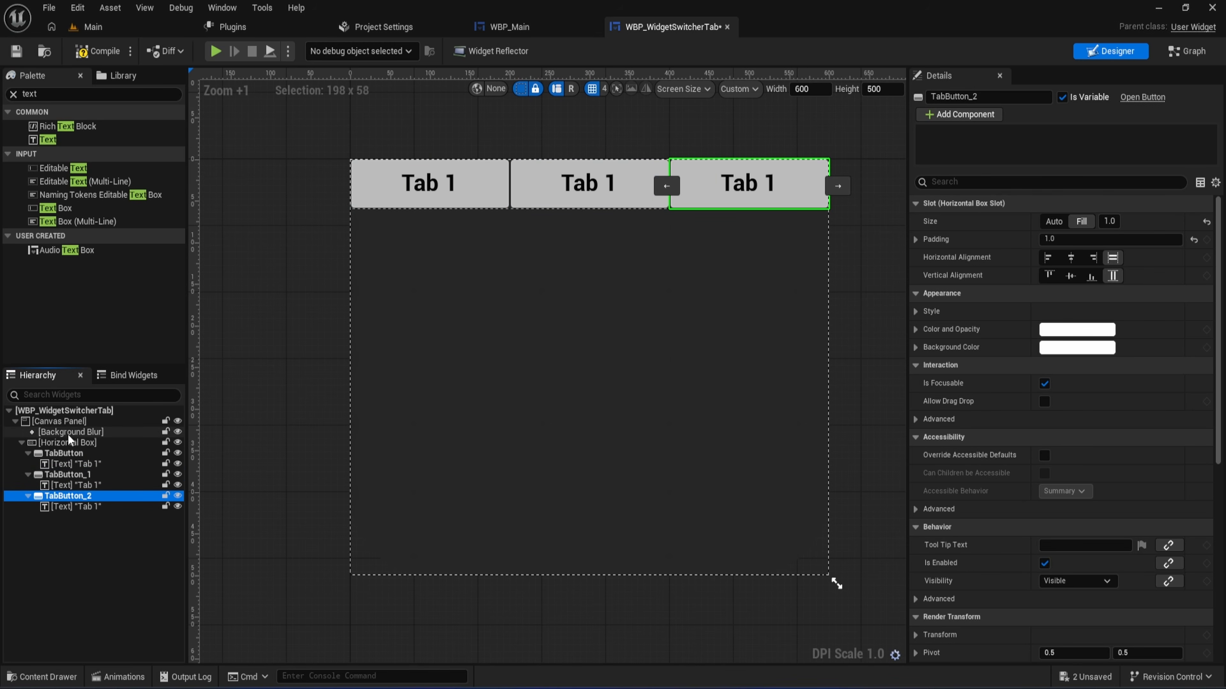
- Change the label text inside TabButton_1 to "Tab 2"
{"action": "scroll", "coordinate": [1049, 561], "scroll_direction": "down", "scroll_amount": 3}
{"action": "scroll", "coordinate": [1048, 557], "scroll_direction": "down", "scroll_amount": 6}
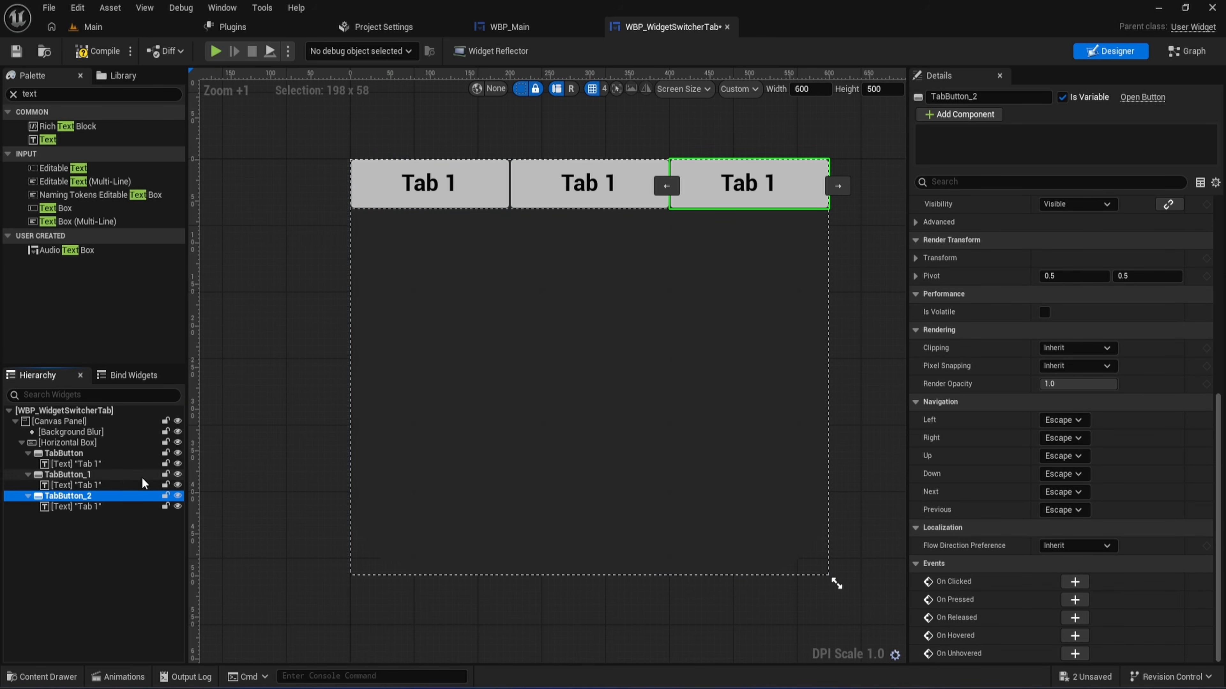
{"action": "left_click", "coordinate": [111, 482]}
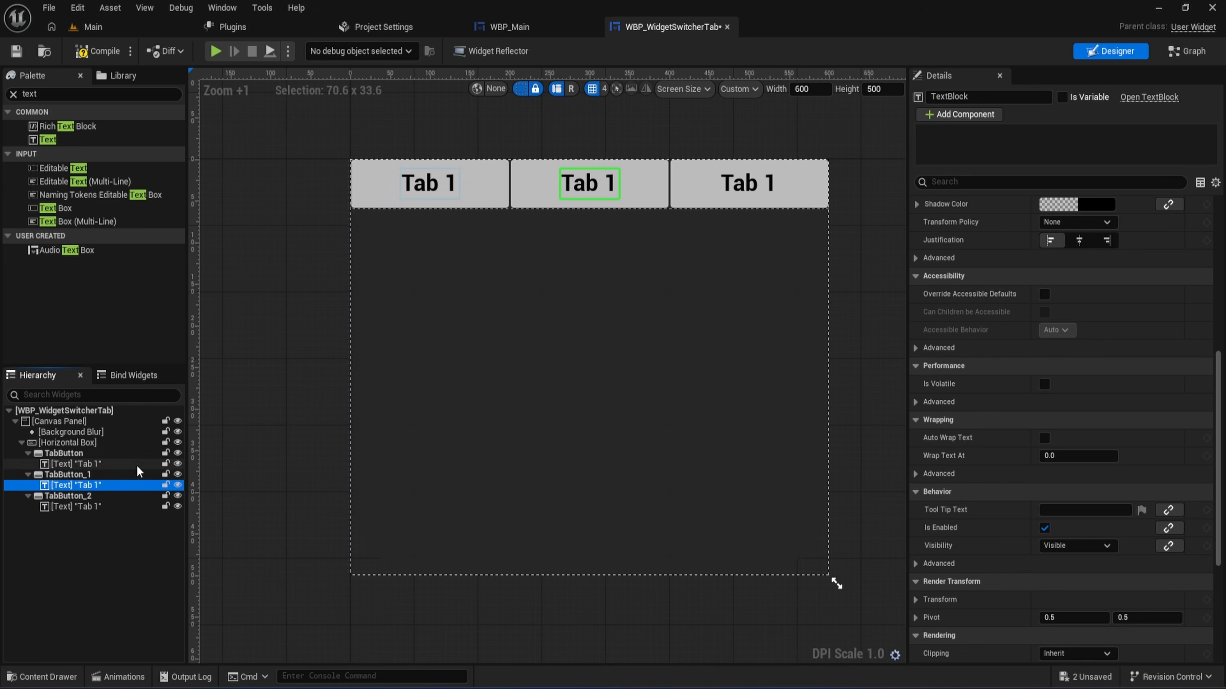
{"action": "scroll", "coordinate": [1023, 529], "scroll_direction": "up", "scroll_amount": 8}
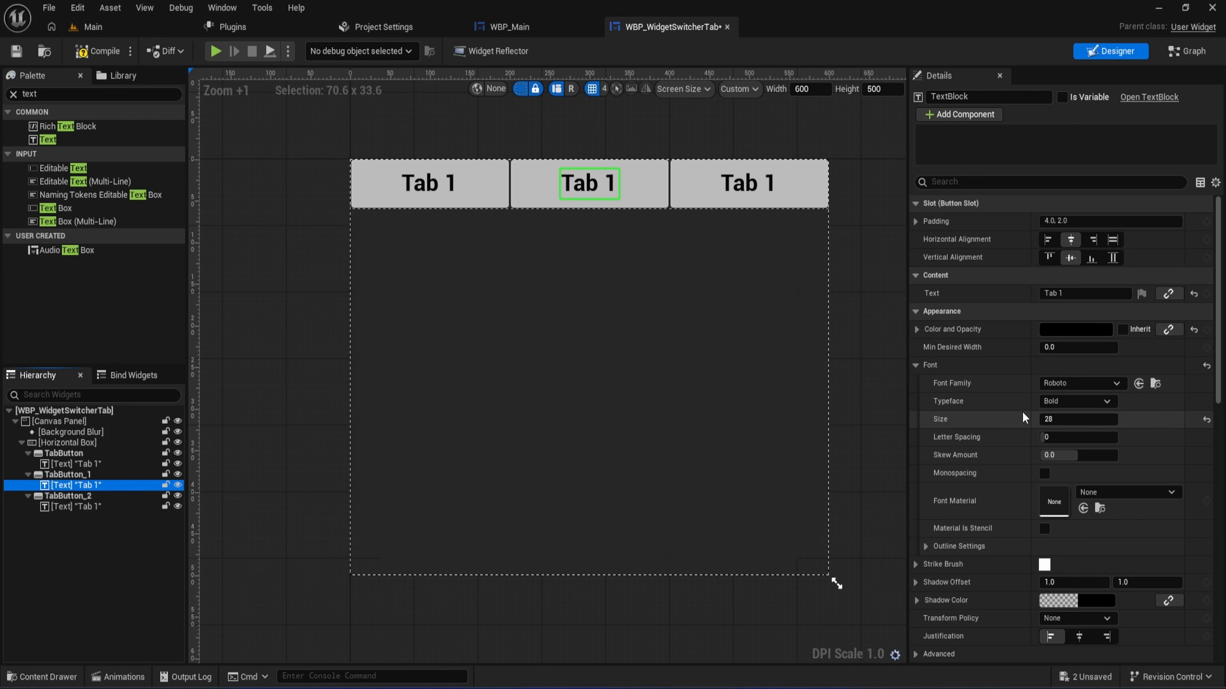
{"action": "left_click", "coordinate": [1075, 293]}
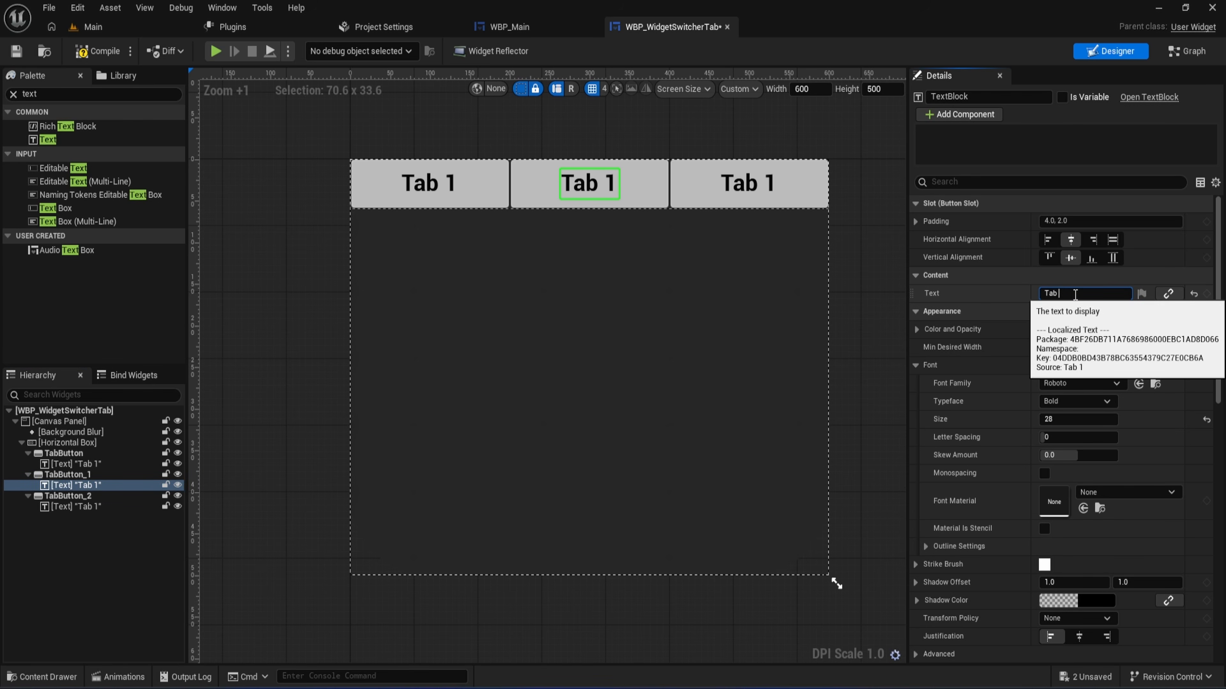
{"action": "type", "text": "2"}
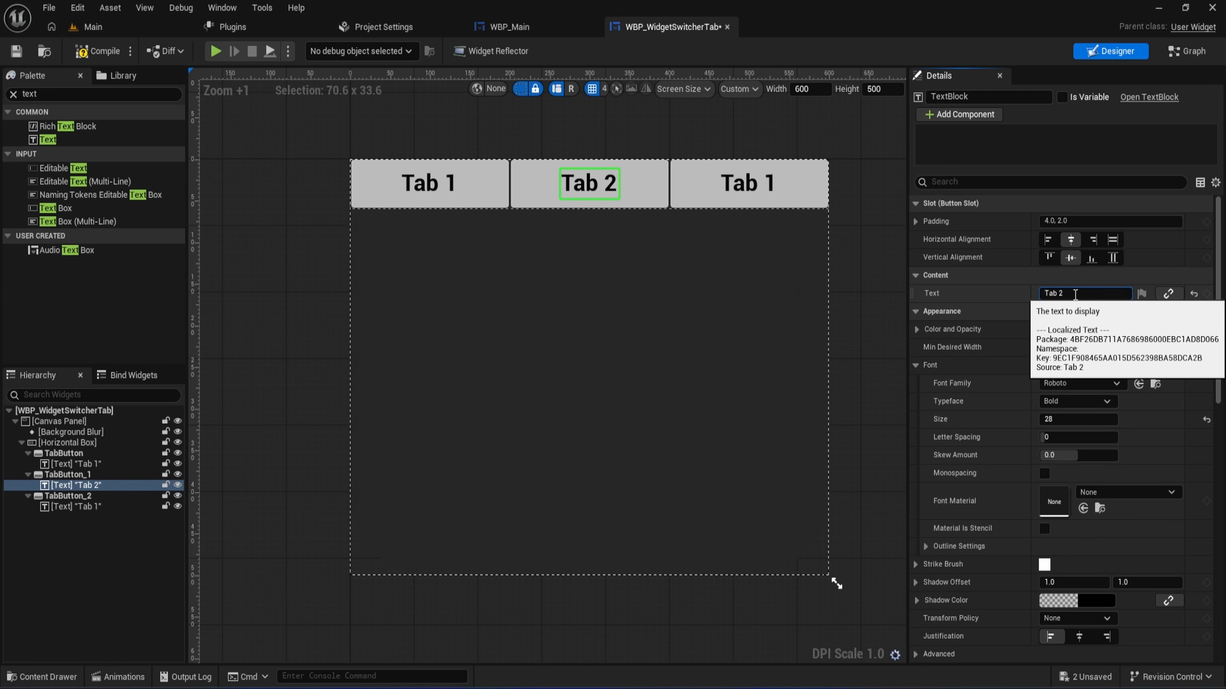
- Change the label text inside TabButton_2 to "Tab 3", and compile and save the widget
{"action": "left_click", "coordinate": [91, 507]}
{"action": "left_click", "coordinate": [1088, 293]}
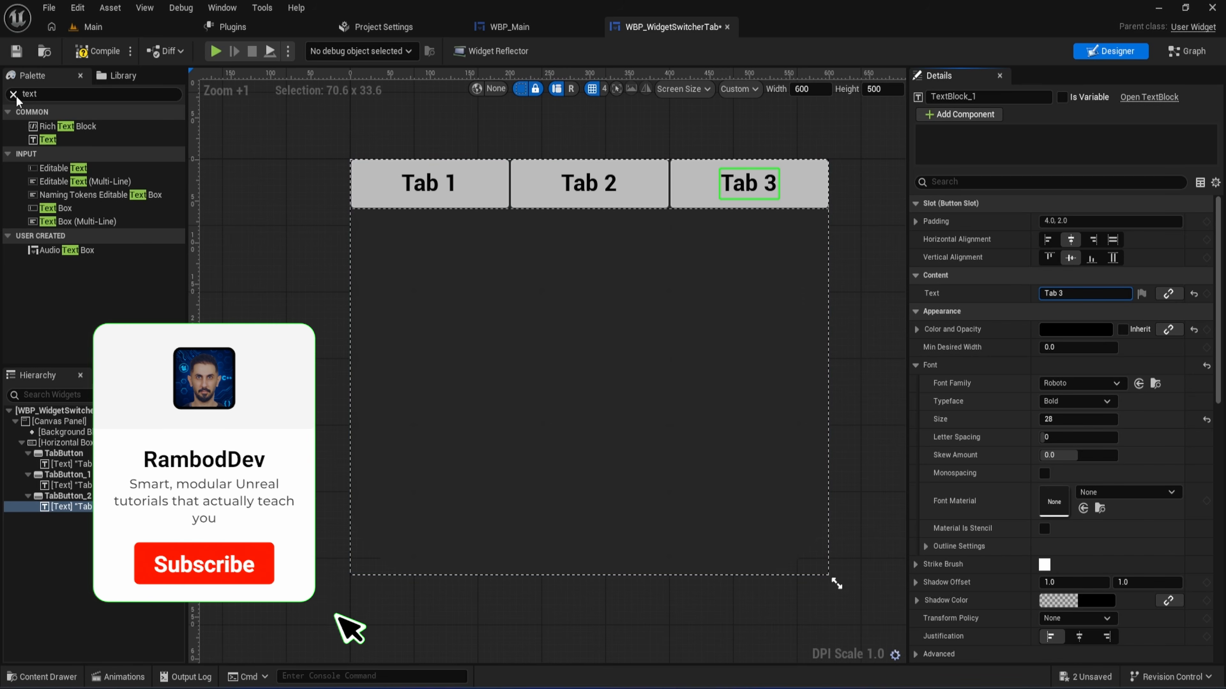
{"action": "left_click", "coordinate": [14, 95]}
{"action": "left_click", "coordinate": [96, 51]}
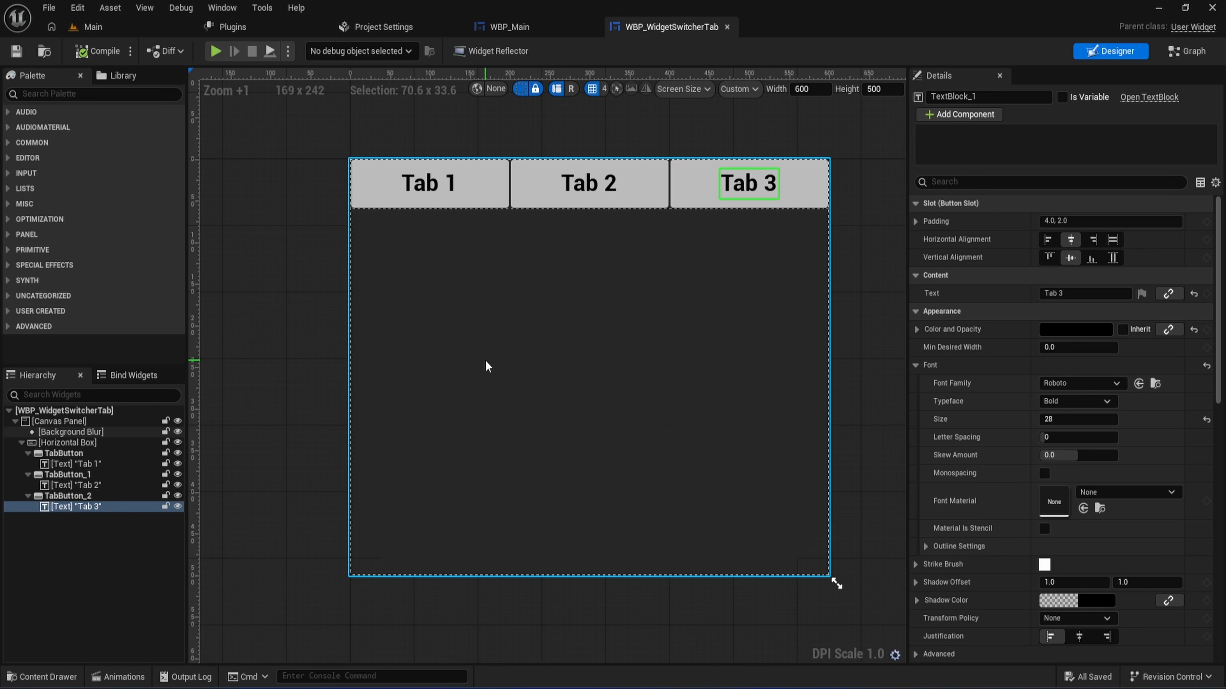
- Add a Widget Switcher to the root Canvas Panel and anchor it to stretch across the whole canvas
{"action": "left_click", "coordinate": [118, 94]}
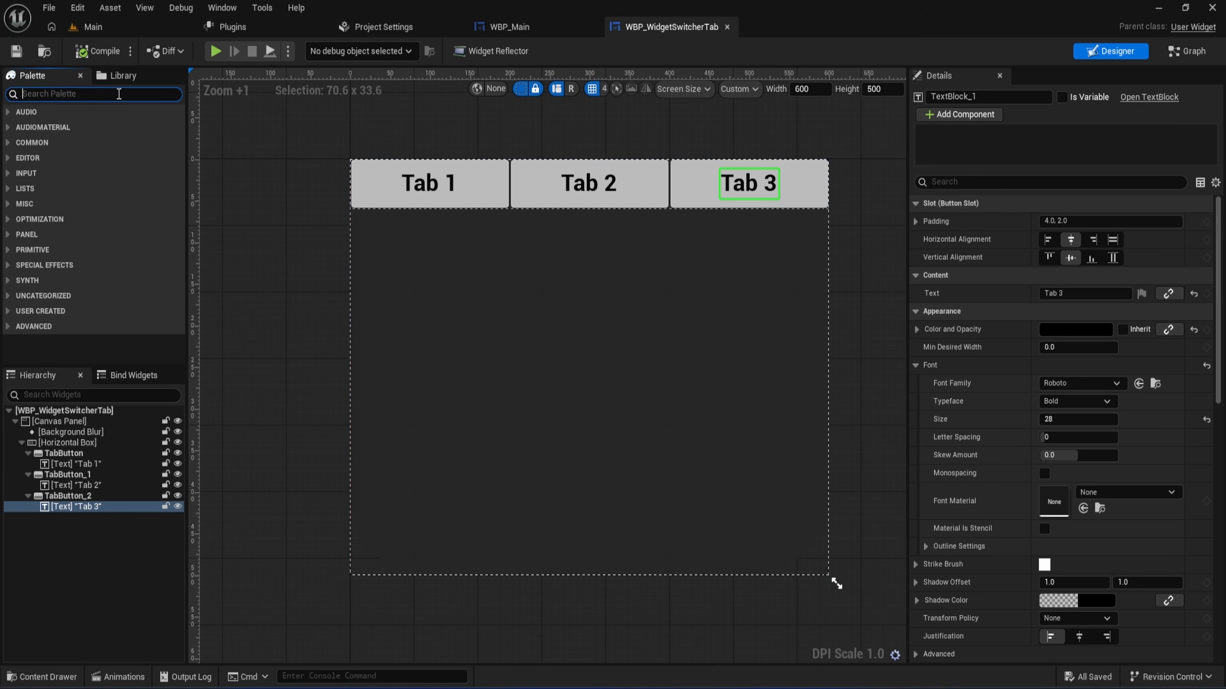
{"action": "type", "text": "widg"}
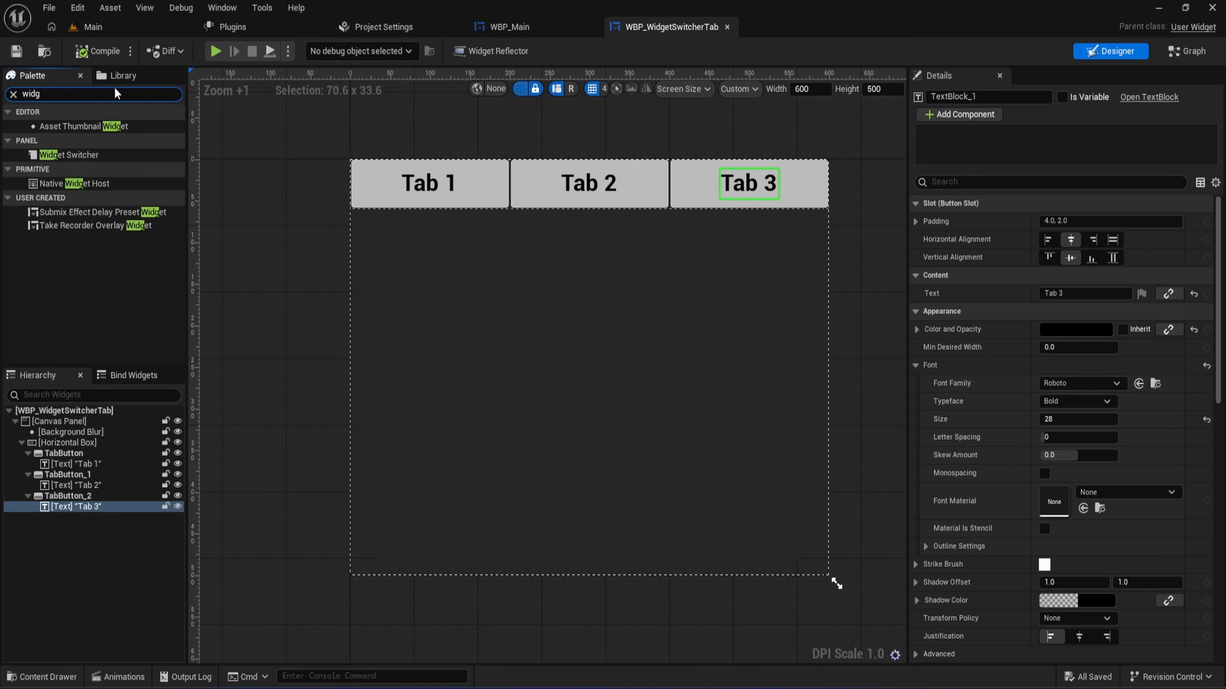
{"action": "left_click_drag", "start_coordinate": [77, 154], "coordinate": [71, 512]}
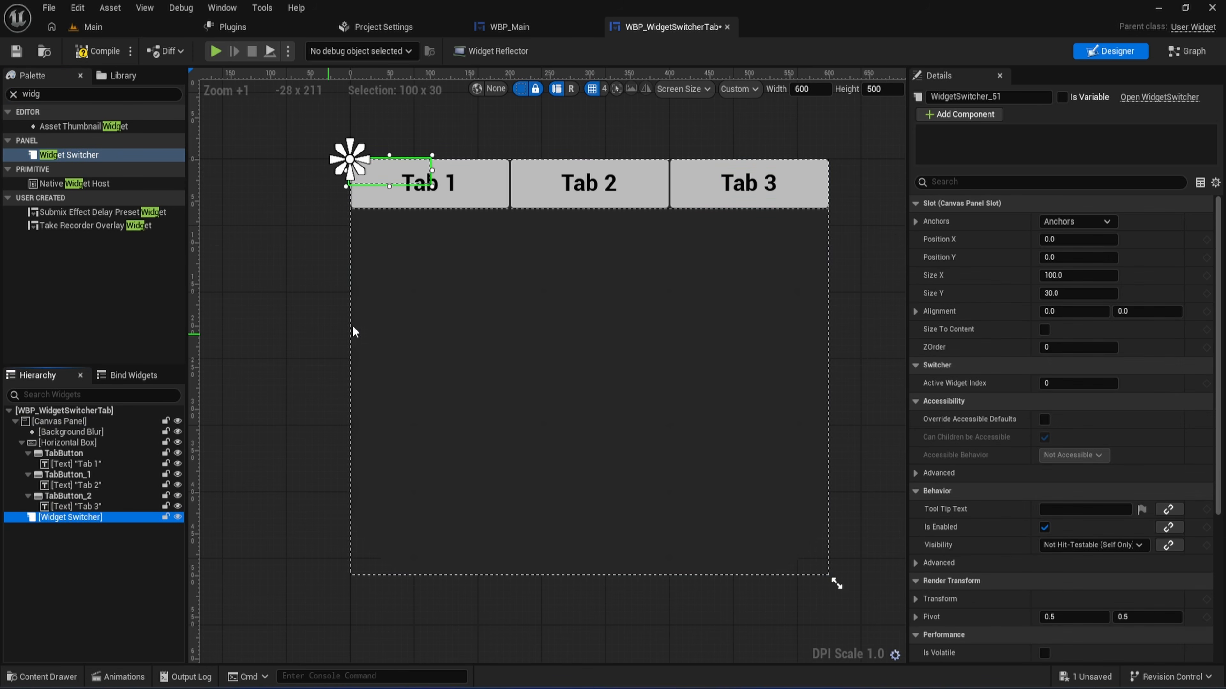
{"action": "left_click", "coordinate": [1062, 222]}
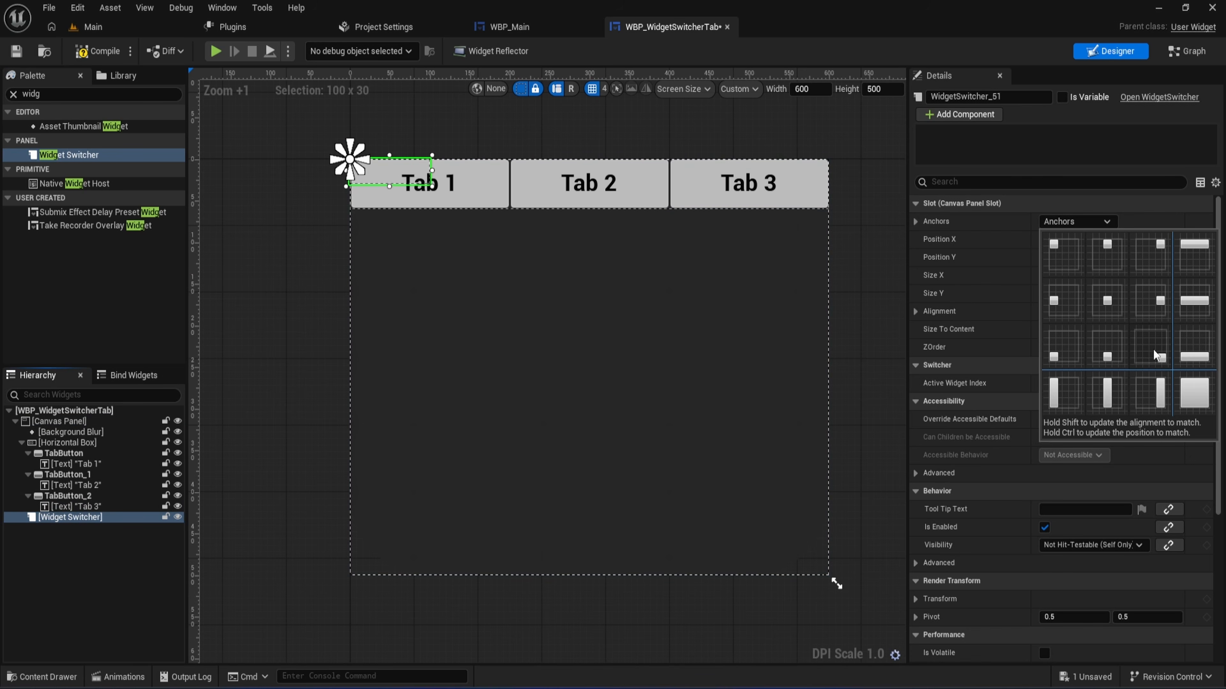
{"action": "left_click", "coordinate": [1183, 399]}
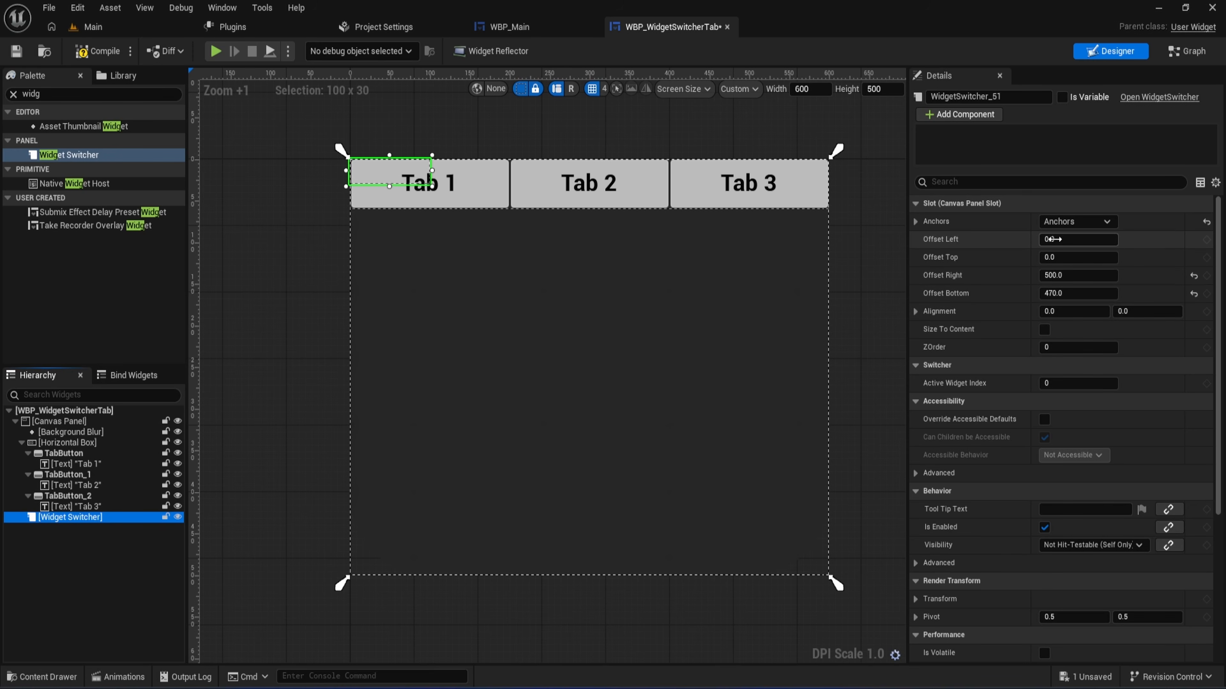
- Set the Widget Switcher's top offset to 60 and its right and bottom offsets to 0, and compile and save
{"action": "left_click", "coordinate": [1072, 258]}
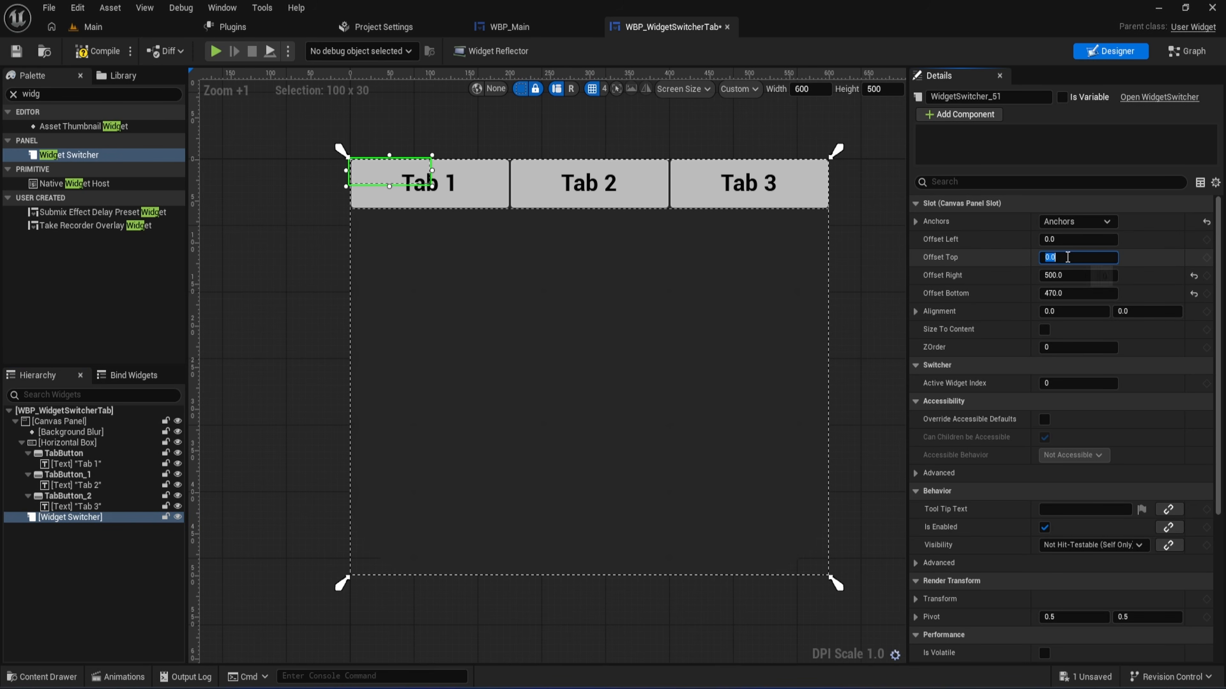
{"action": "type", "text": "60"}
{"action": "key", "text": "Return"}
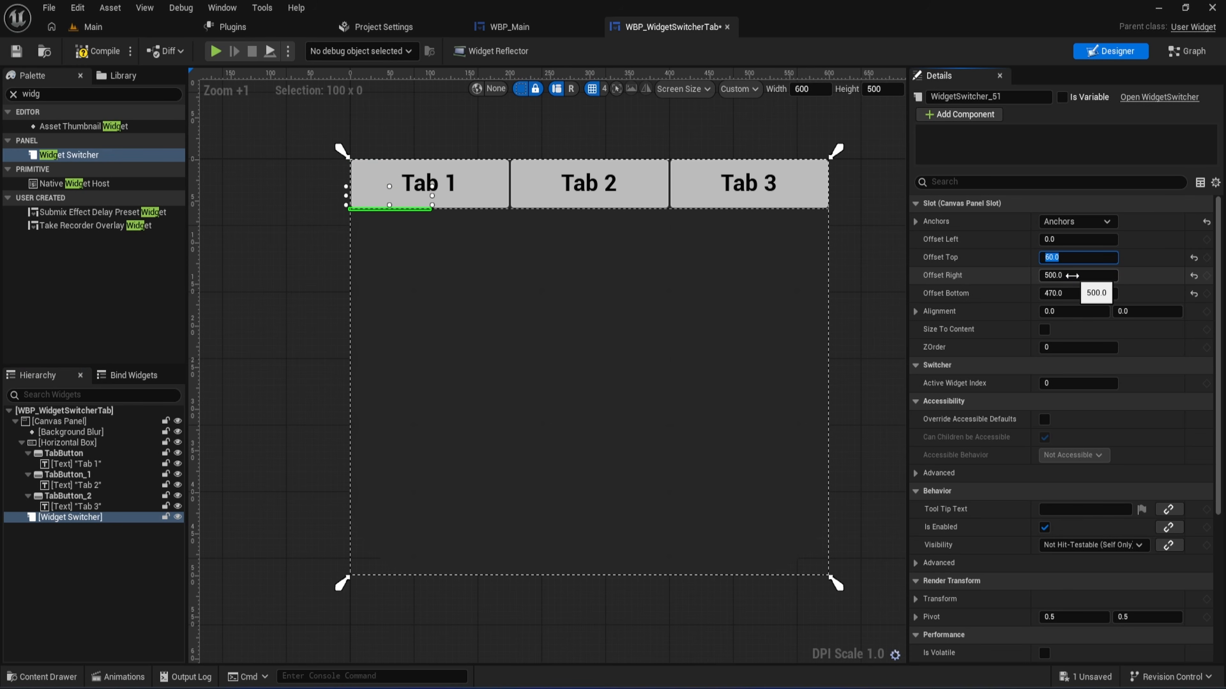
{"action": "left_click", "coordinate": [1073, 275]}
{"action": "type", "text": "0"}
{"action": "left_click", "coordinate": [1081, 293]}
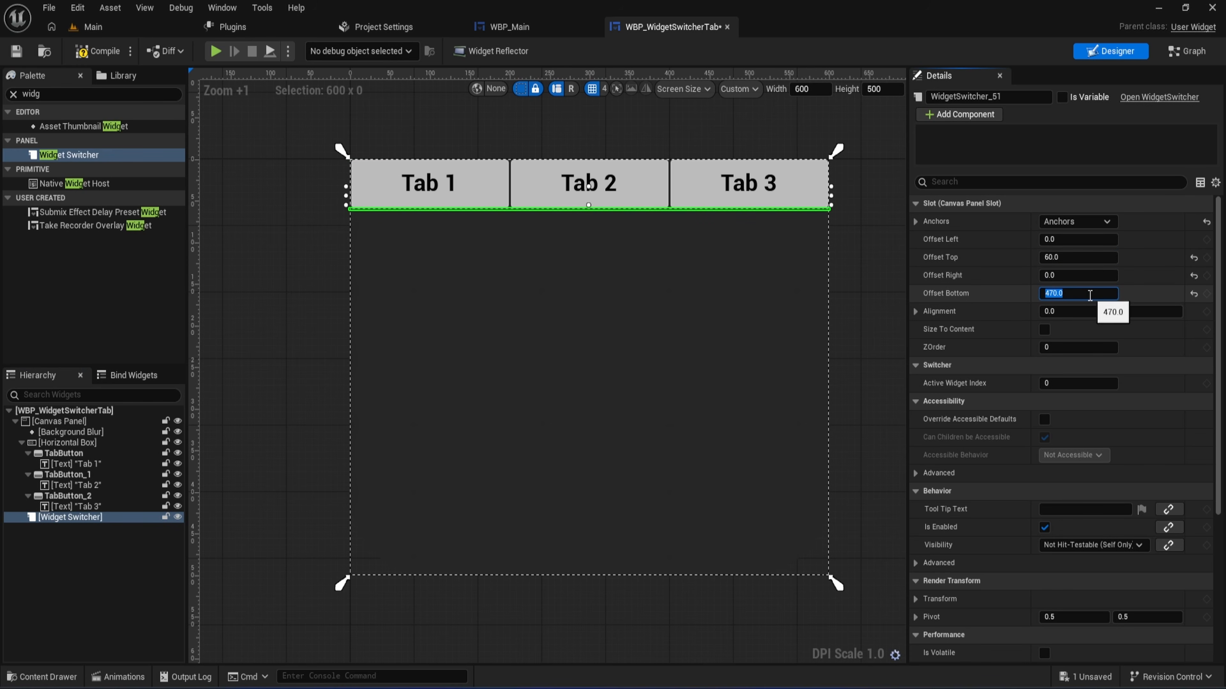
{"action": "type", "text": "0"}
{"action": "key", "text": "Return"}
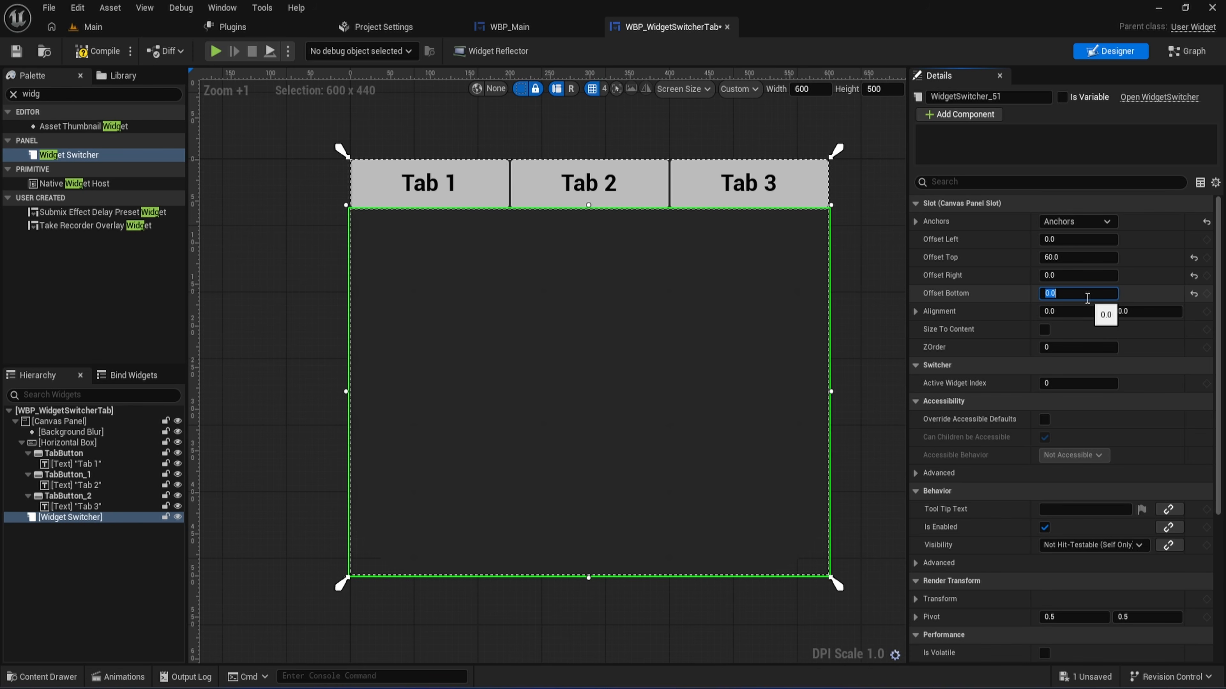
{"action": "left_click", "coordinate": [96, 51]}
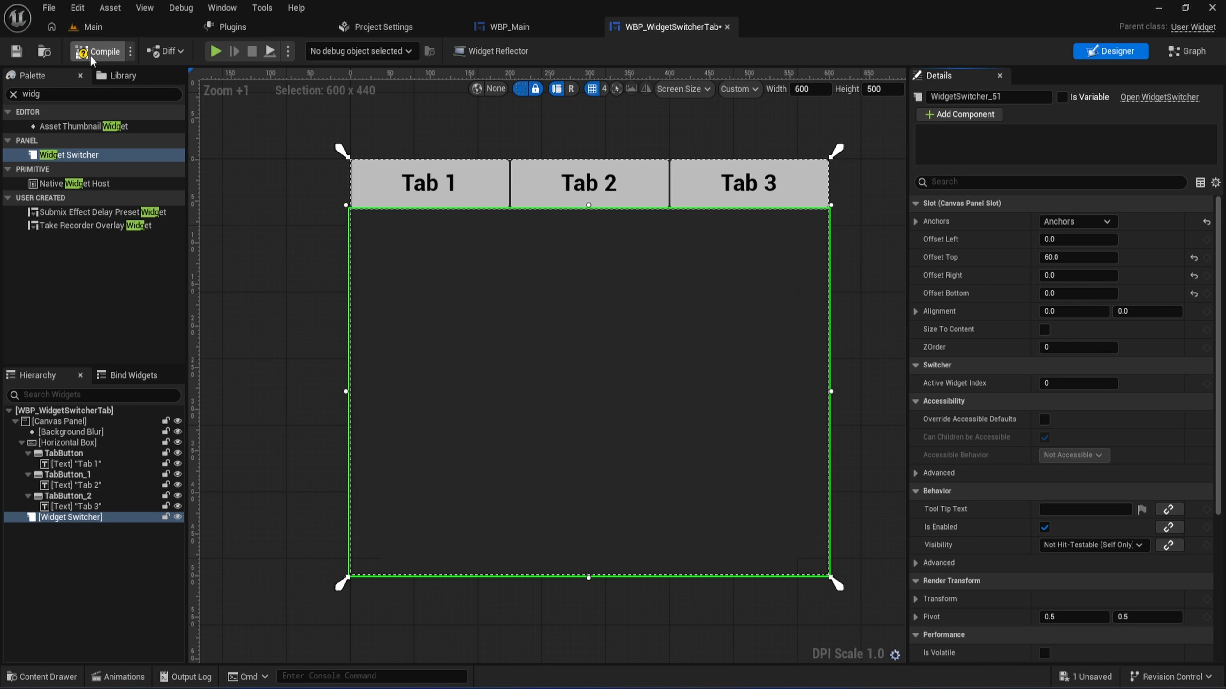
{"action": "left_click", "coordinate": [24, 52]}
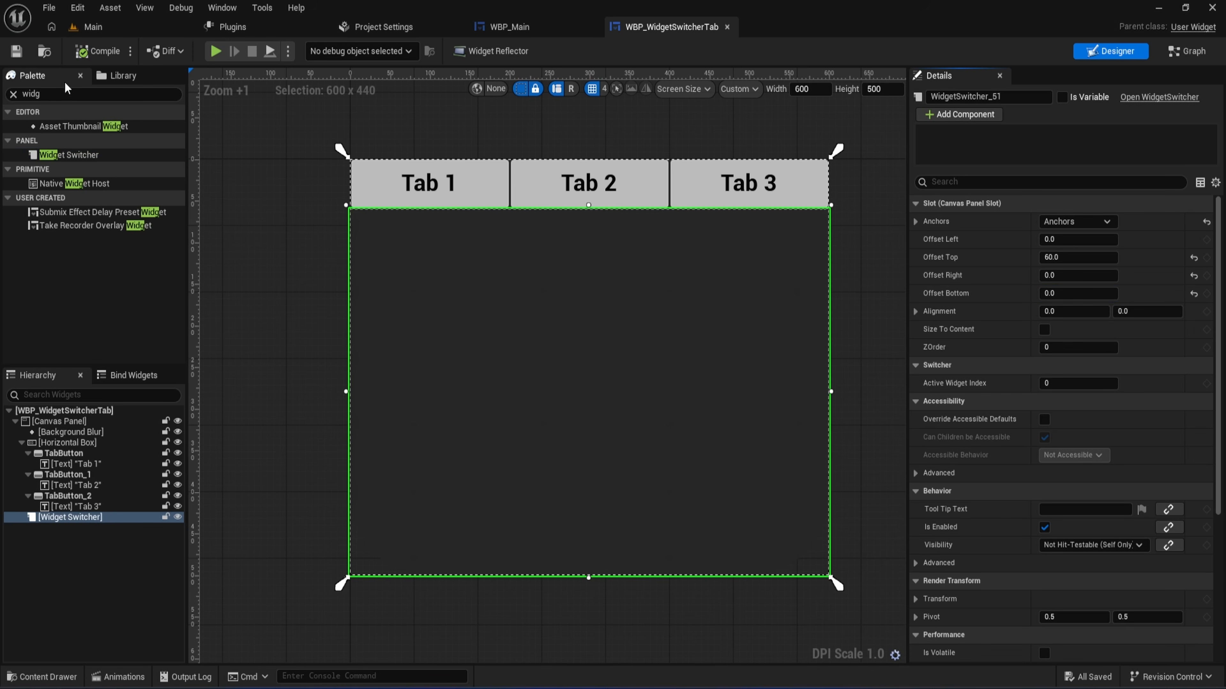
- Add a Canvas Panel inside the Widget Switcher with its horizontal alignment set to fill
{"action": "left_click", "coordinate": [12, 94]}
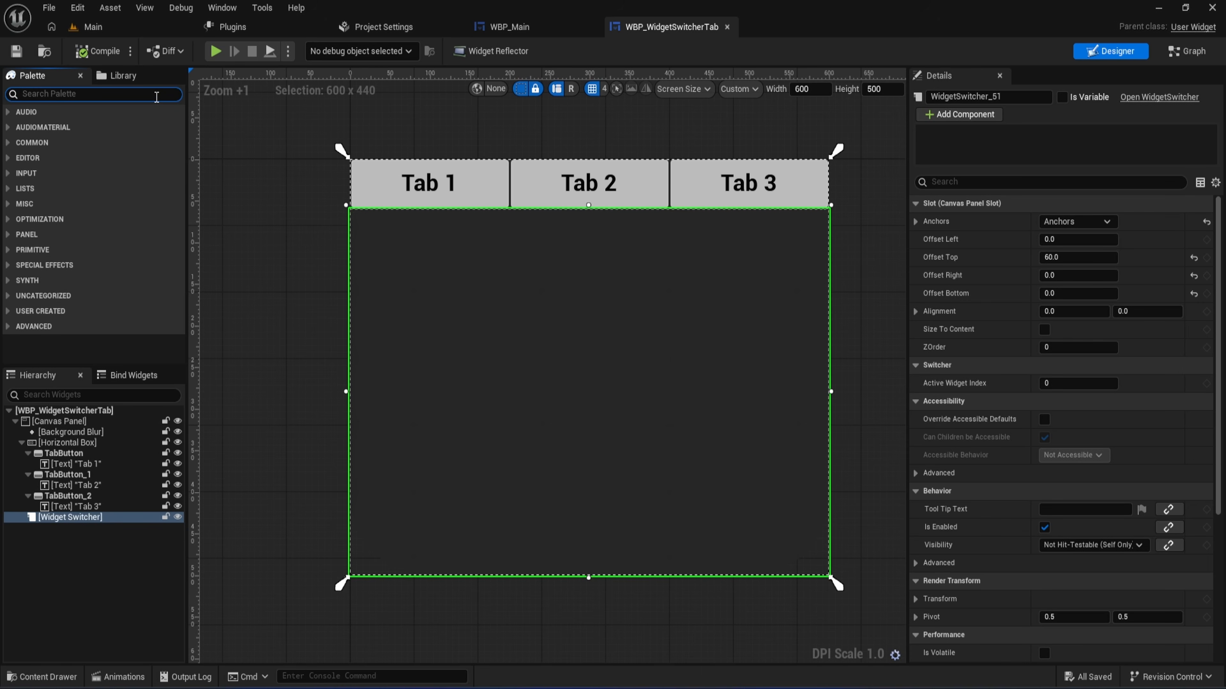
{"action": "type", "text": "can"}
{"action": "left_click_drag", "start_coordinate": [110, 126], "coordinate": [85, 519]}
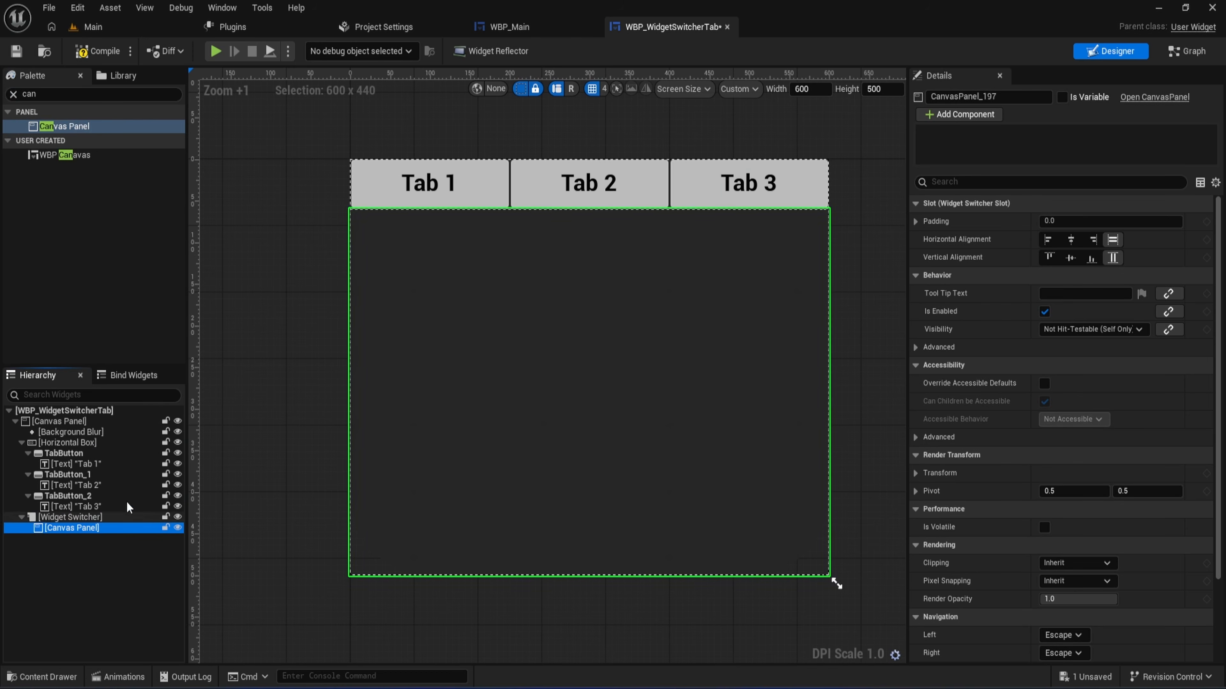
{"action": "left_click", "coordinate": [1115, 241]}
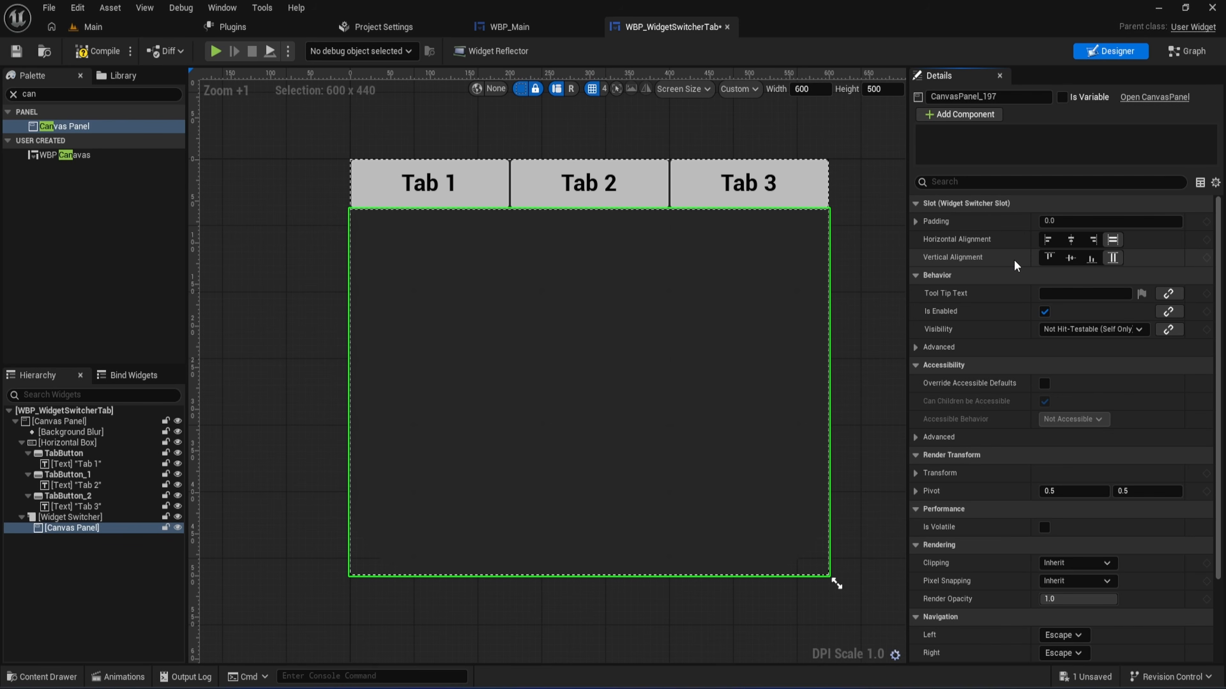
- Add a Text block inside the Widget Switcher's Canvas Panel and set its text to "Tab 1 Content"
{"action": "left_click", "coordinate": [48, 92]}
{"action": "type", "text": "tex"}
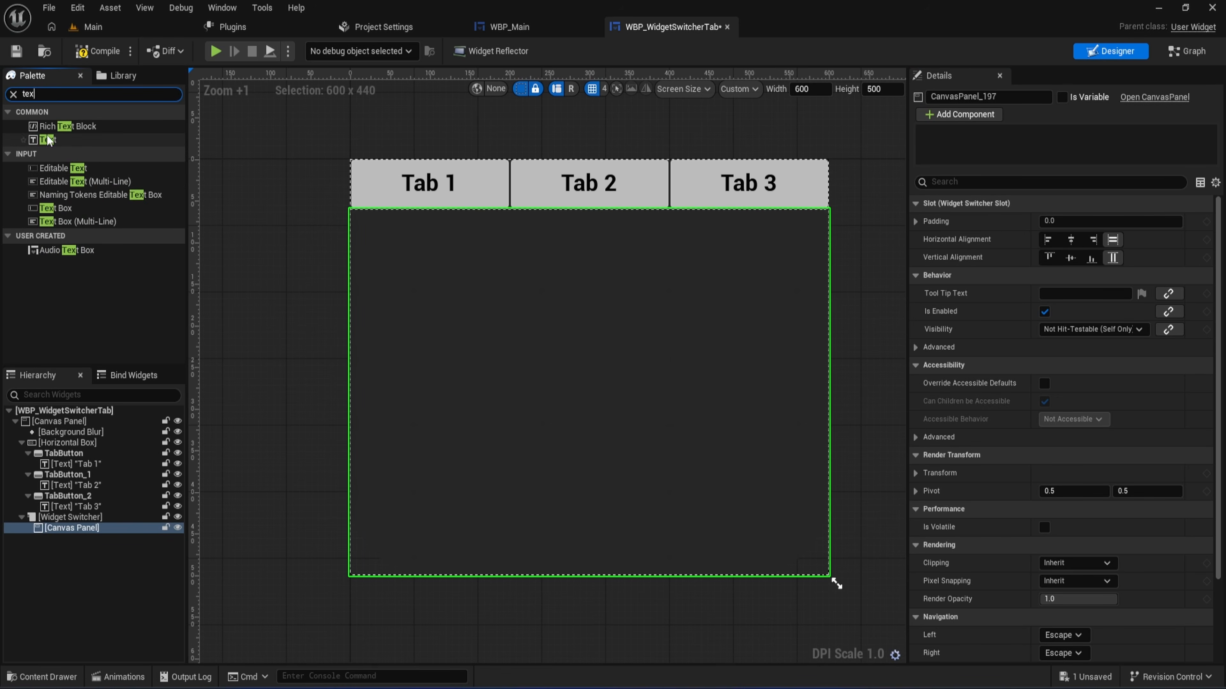
{"action": "left_click_drag", "start_coordinate": [52, 139], "coordinate": [82, 527]}
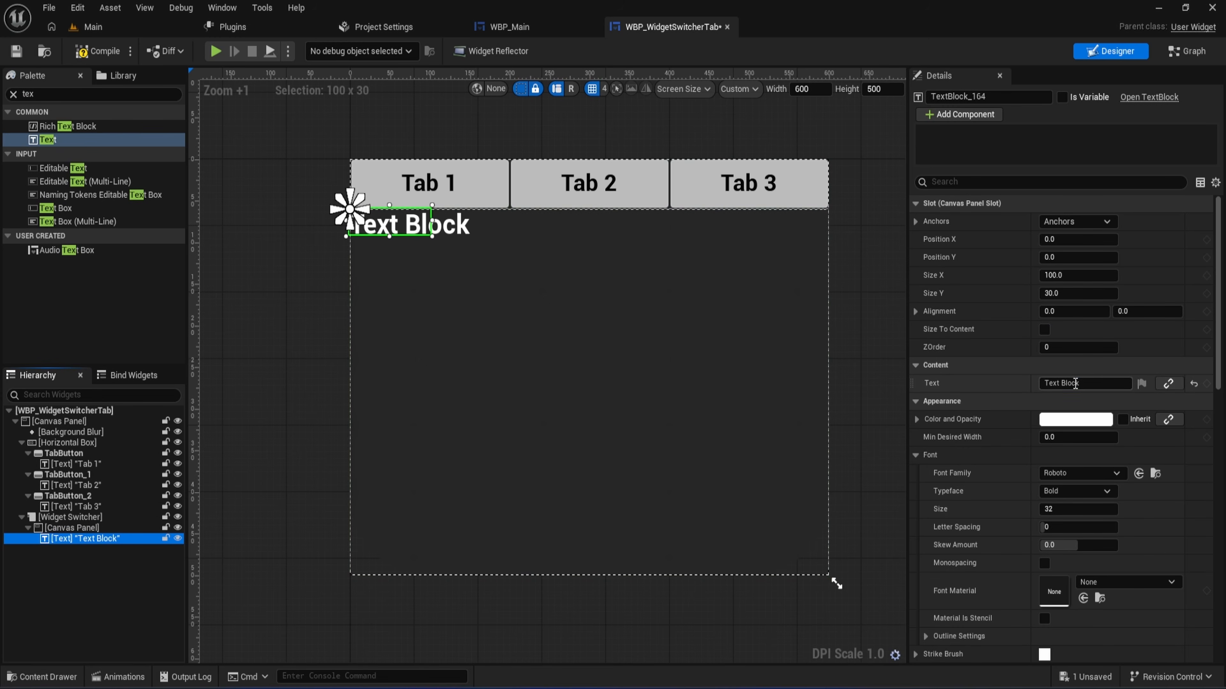
{"action": "left_click", "coordinate": [1057, 383]}
{"action": "type", "text": "Tab 1 Conten"}
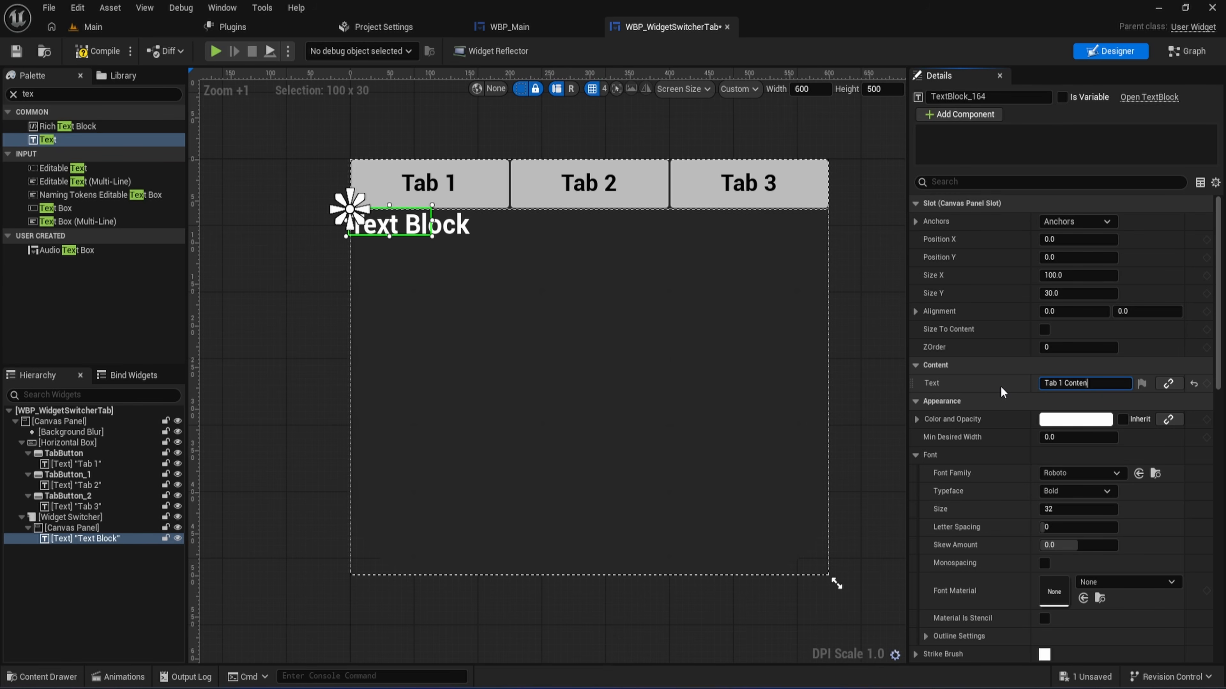
{"action": "type", "text": "t"}
{"action": "key", "text": "Return"}
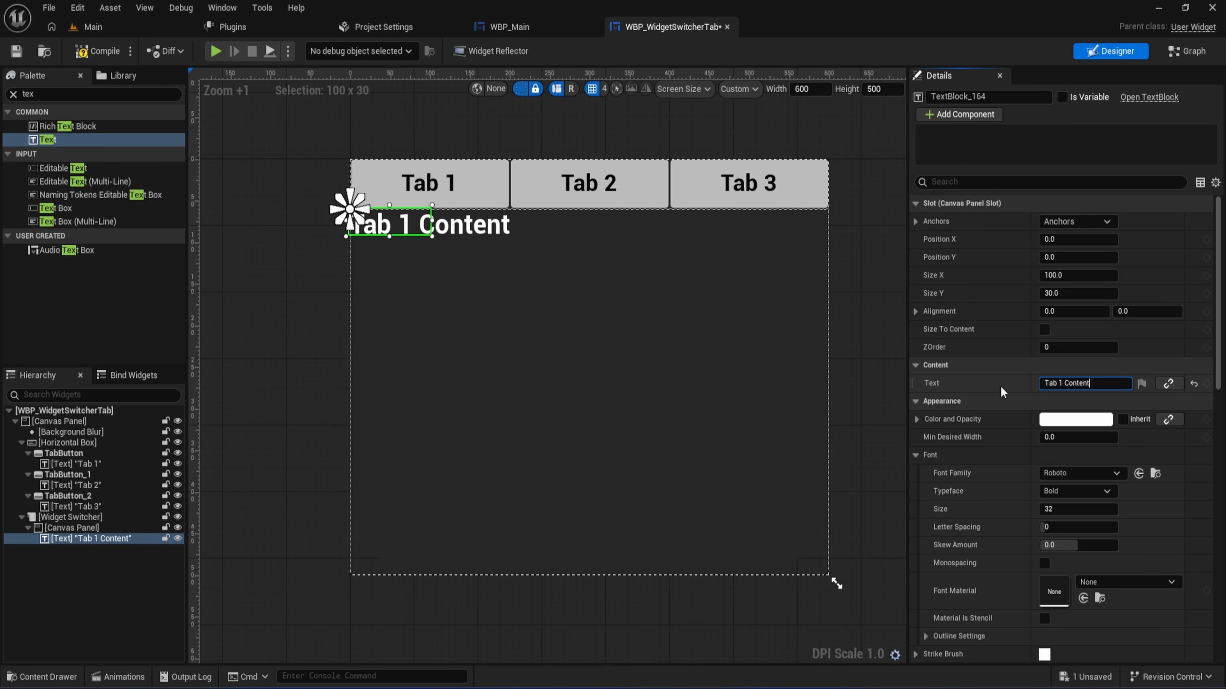
- Enable Size To Content for the "Tab 1 Content" text and anchor it to the panel's center at position X 0, Y 0
{"action": "left_click", "coordinate": [1045, 330]}
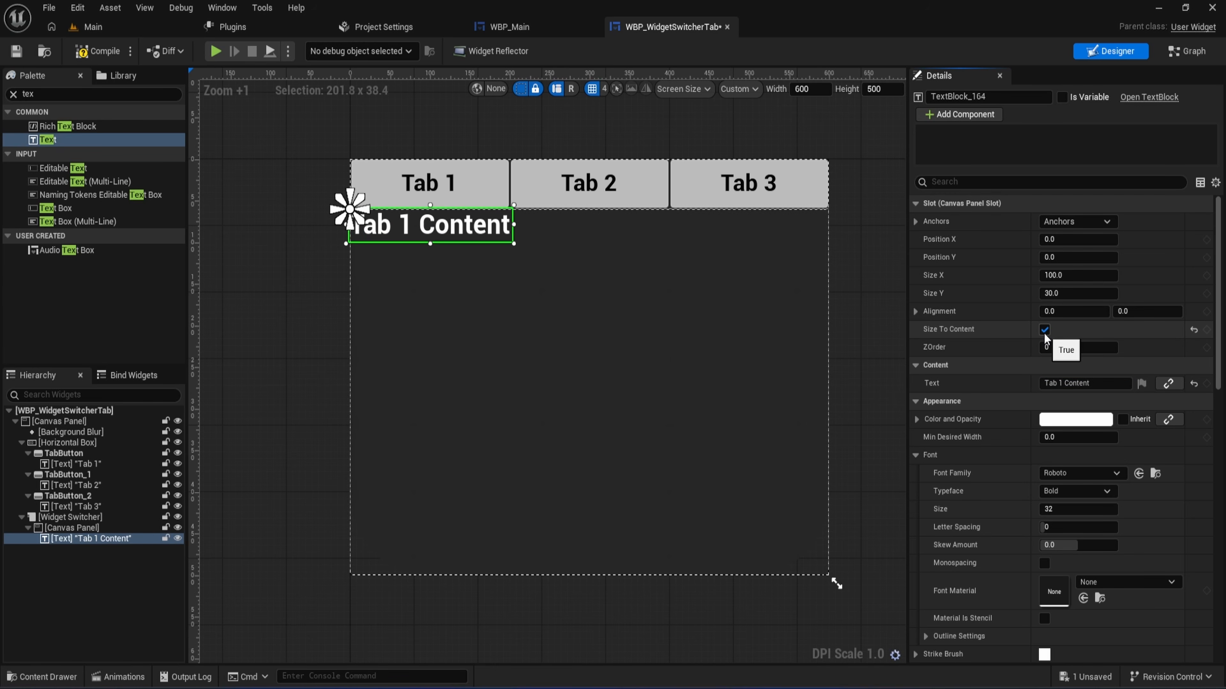
{"action": "left_click", "coordinate": [1062, 222]}
{"action": "left_click", "coordinate": [1110, 303]}
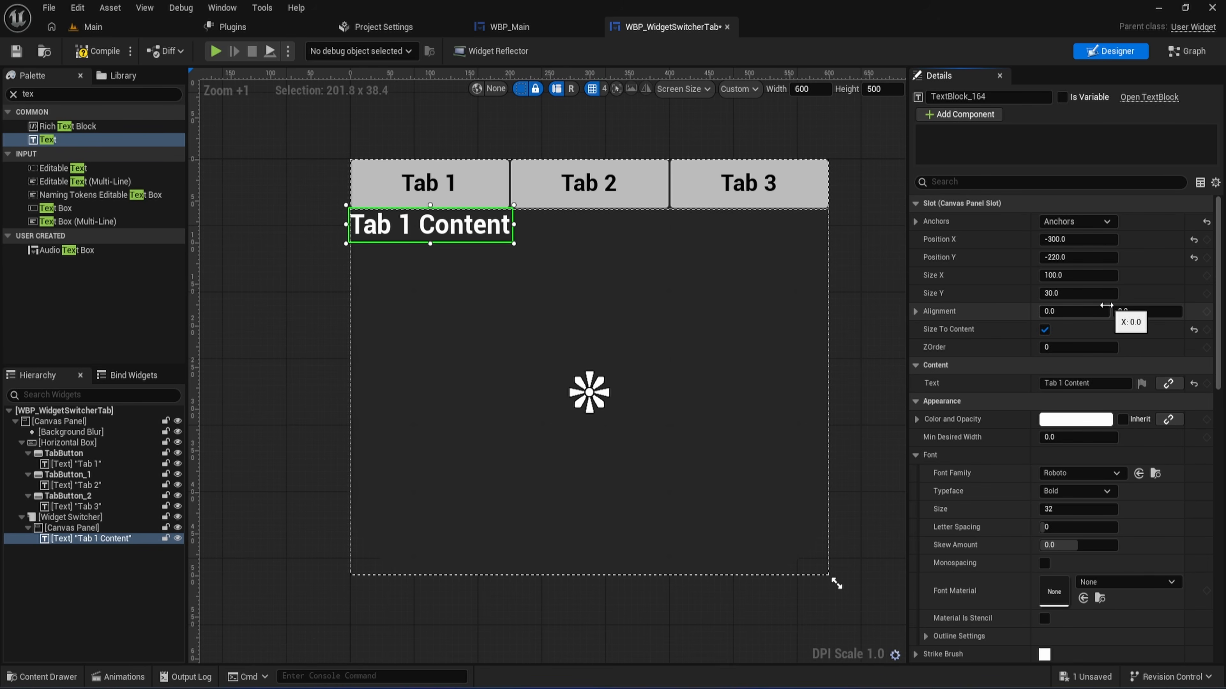
{"action": "left_click", "coordinate": [1067, 239]}
{"action": "type", "text": "0"}
{"action": "key", "text": "Tab"}
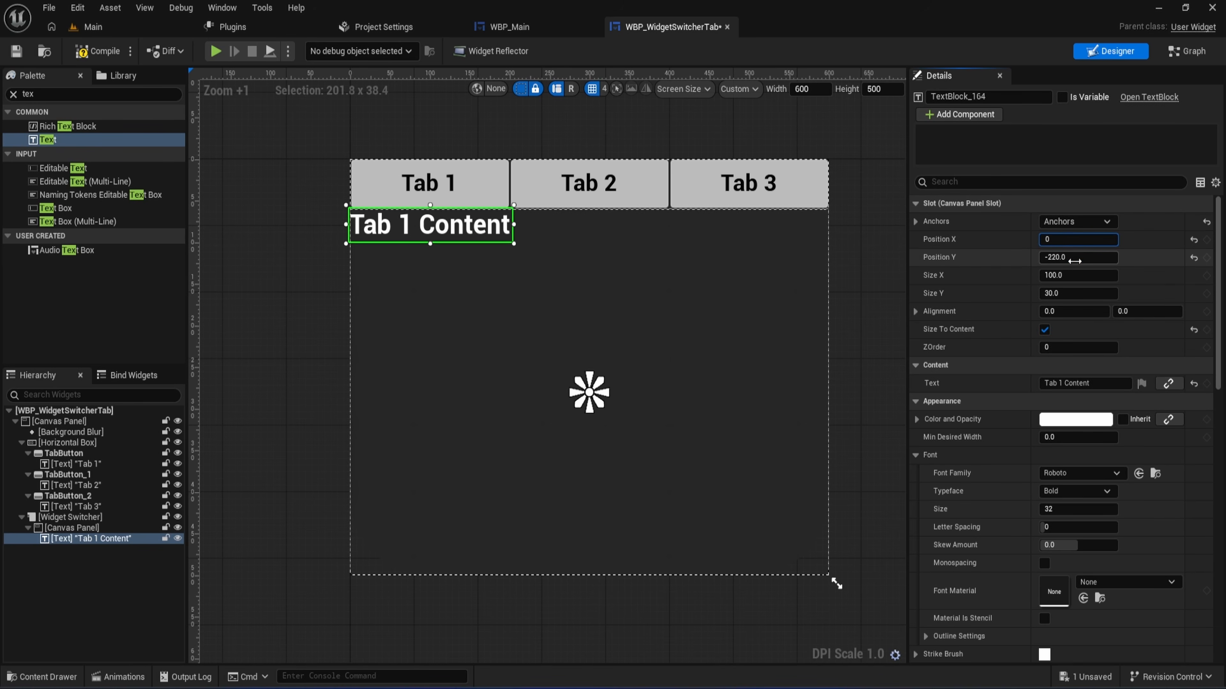
{"action": "type", "text": "0"}
{"action": "key", "text": "Return"}
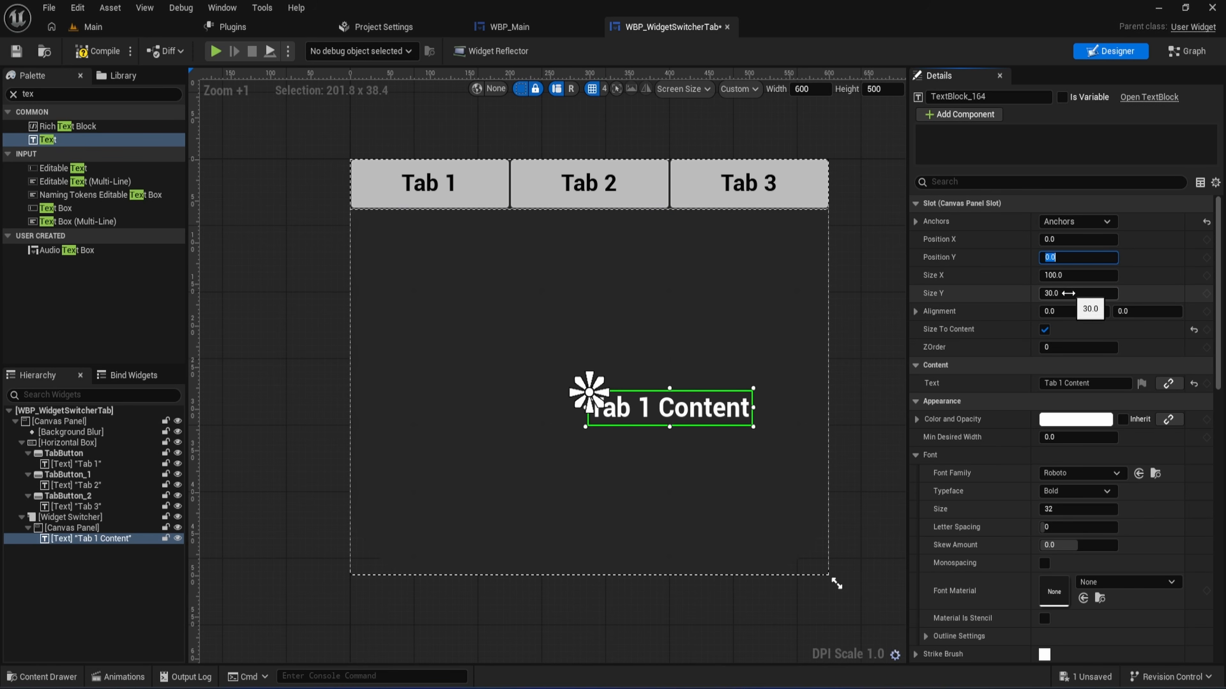
- Set the "Tab 1 Content" text's alignment to 0.5 in X and Y, and compile and save the widget
{"action": "left_click", "coordinate": [1081, 312]}
{"action": "type", "text": "0.5"}
{"action": "key", "text": "Return"}
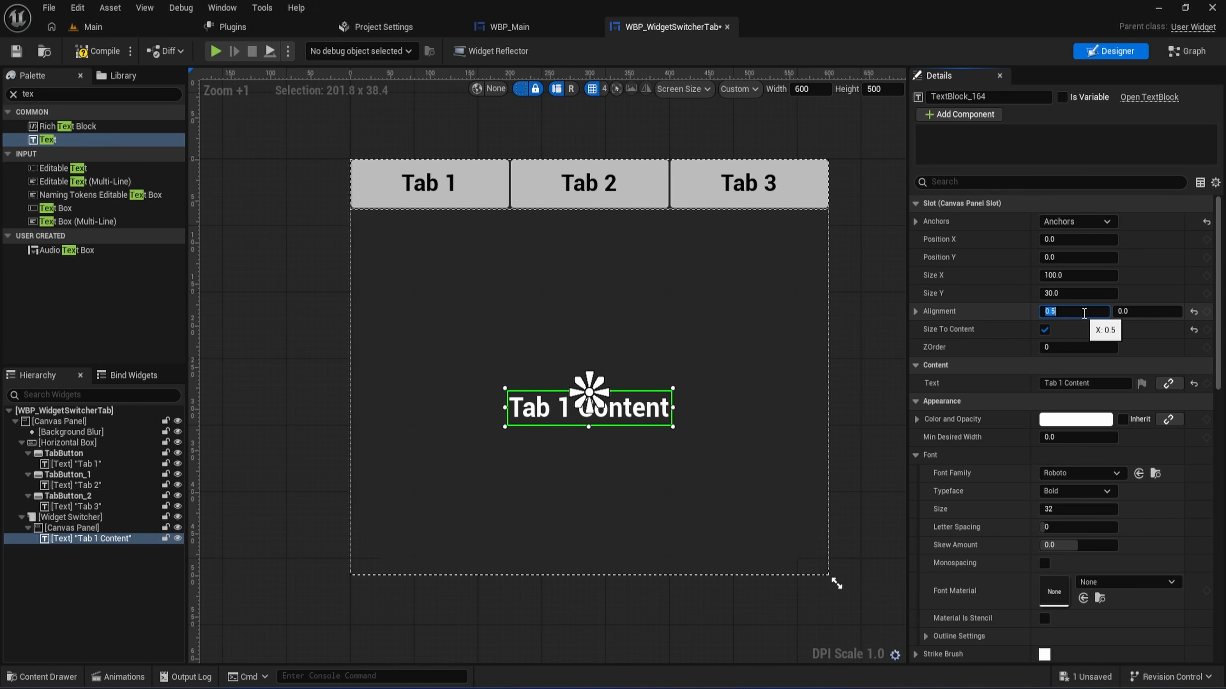
{"action": "left_click", "coordinate": [1128, 312]}
{"action": "type", "text": "0.5"}
{"action": "key", "text": "Return"}
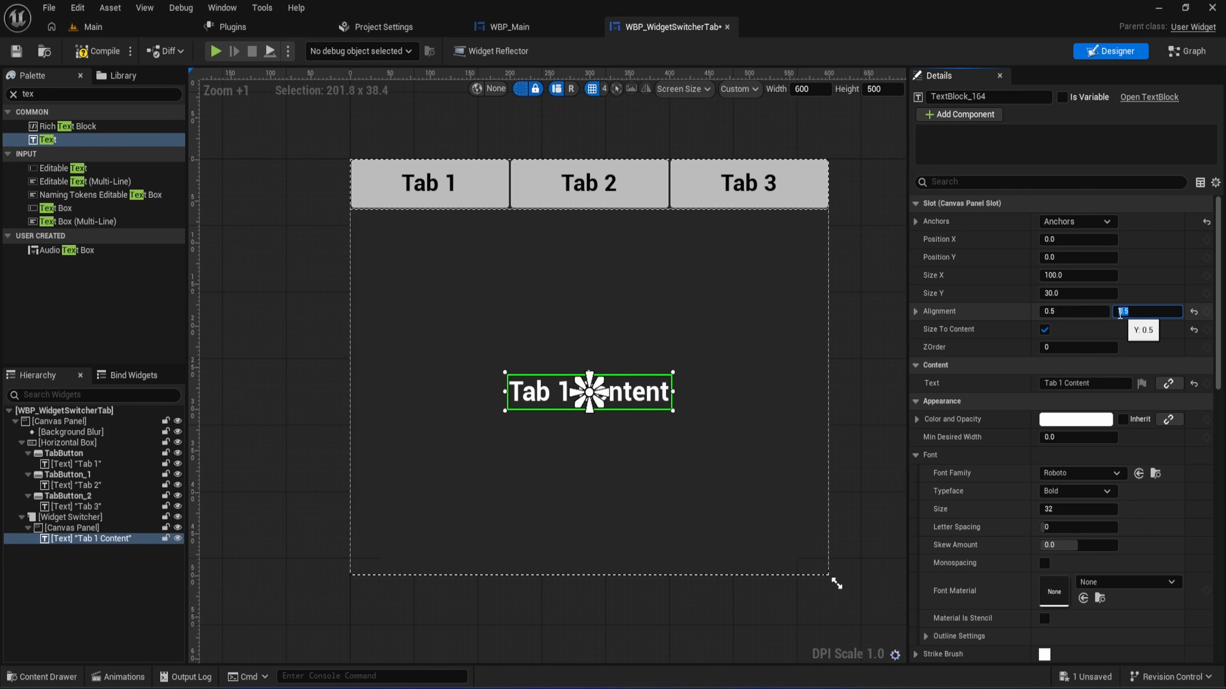
{"action": "left_click", "coordinate": [96, 50]}
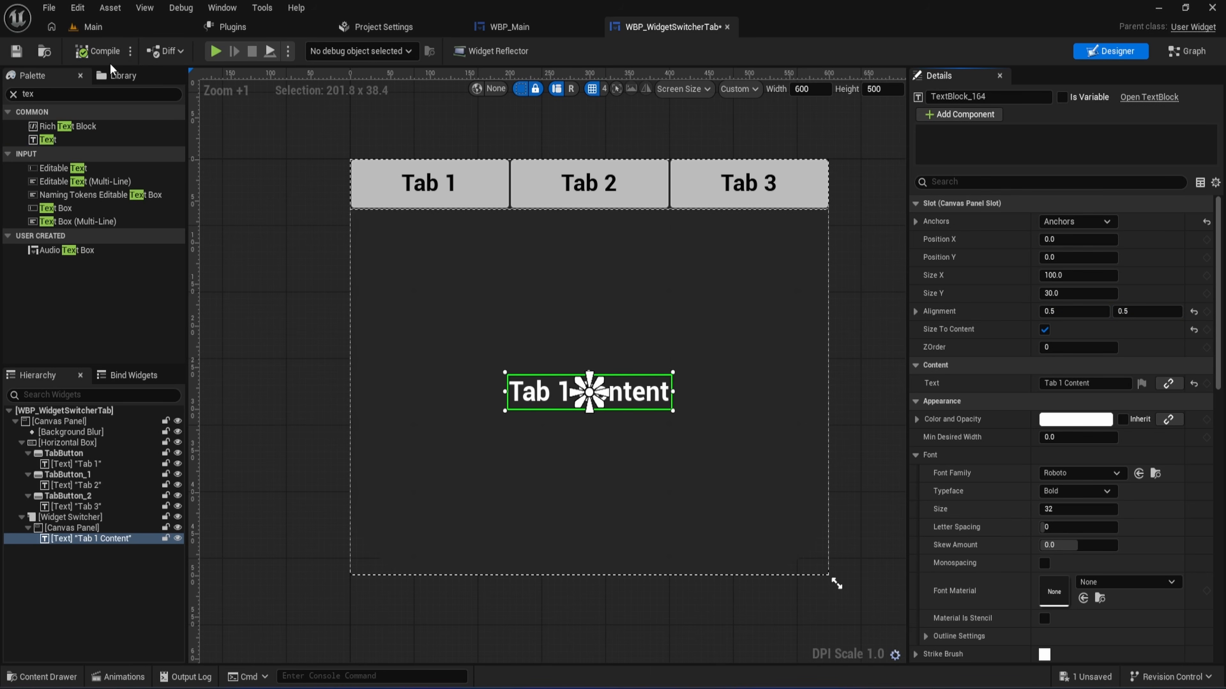
{"action": "left_click", "coordinate": [16, 51]}
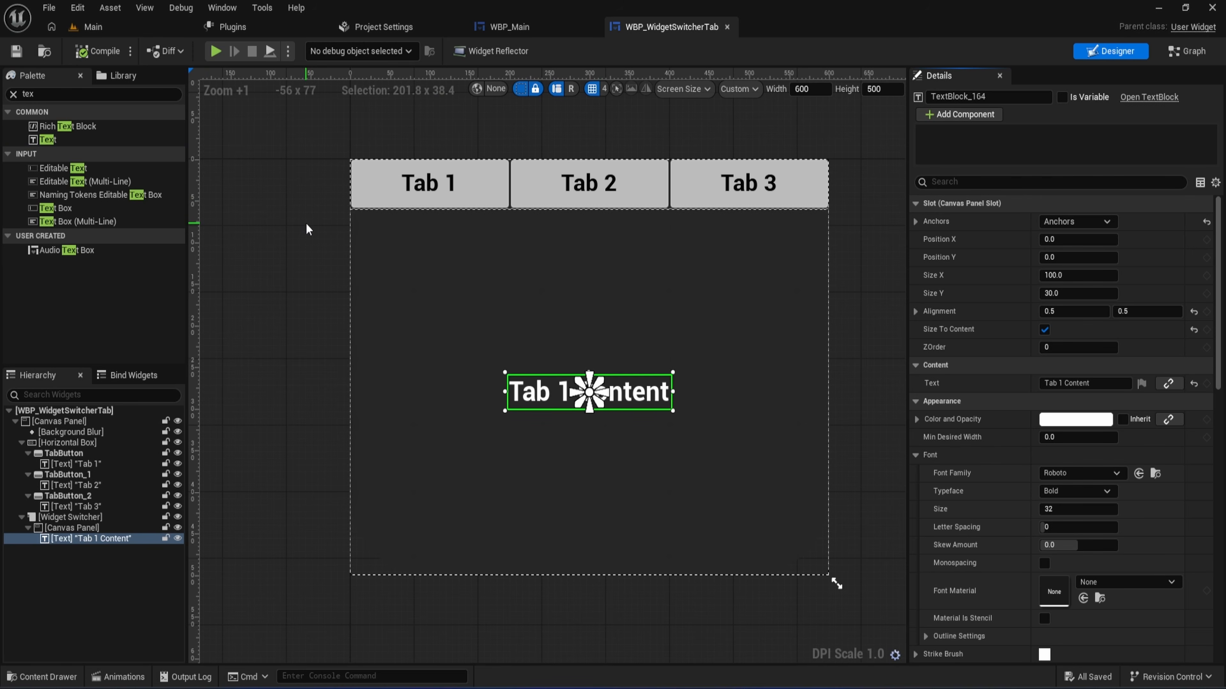
- Collapse the Canvas Panel inside the Widget Switcher and duplicate it twice to make three content pages
{"action": "left_click", "coordinate": [74, 525]}
{"action": "left_click", "coordinate": [28, 527]}
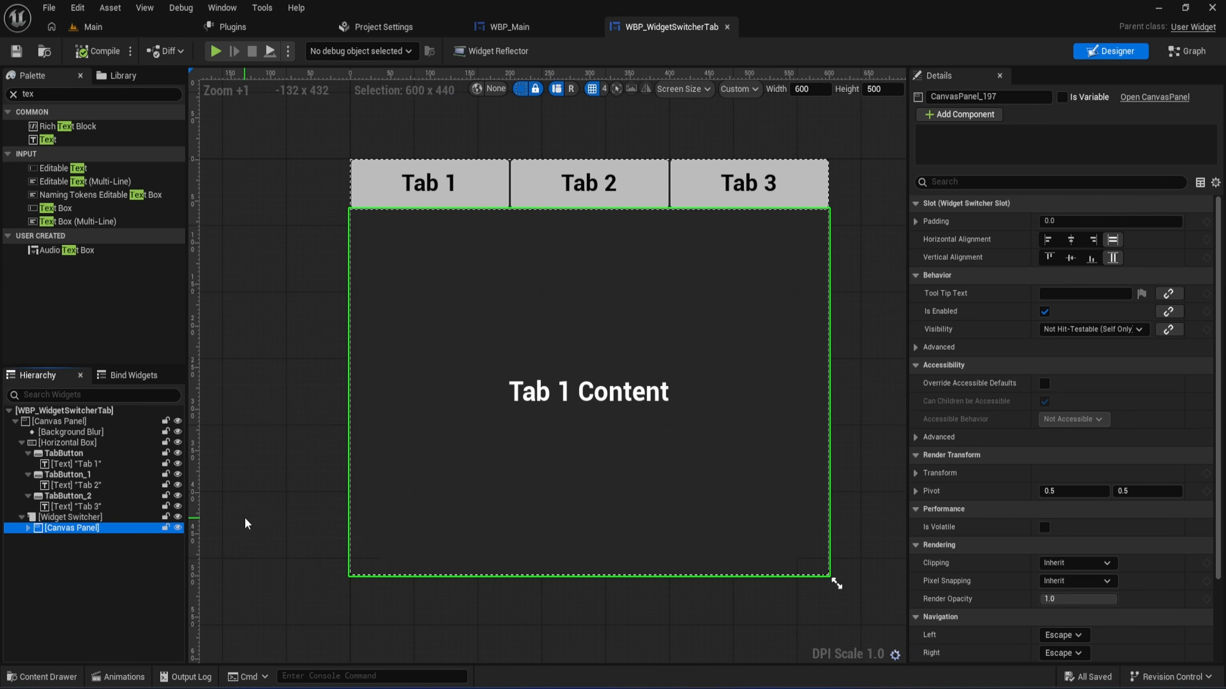
{"action": "key", "text": "ctrl+d"}
{"action": "key", "text": "ctrl+d"}
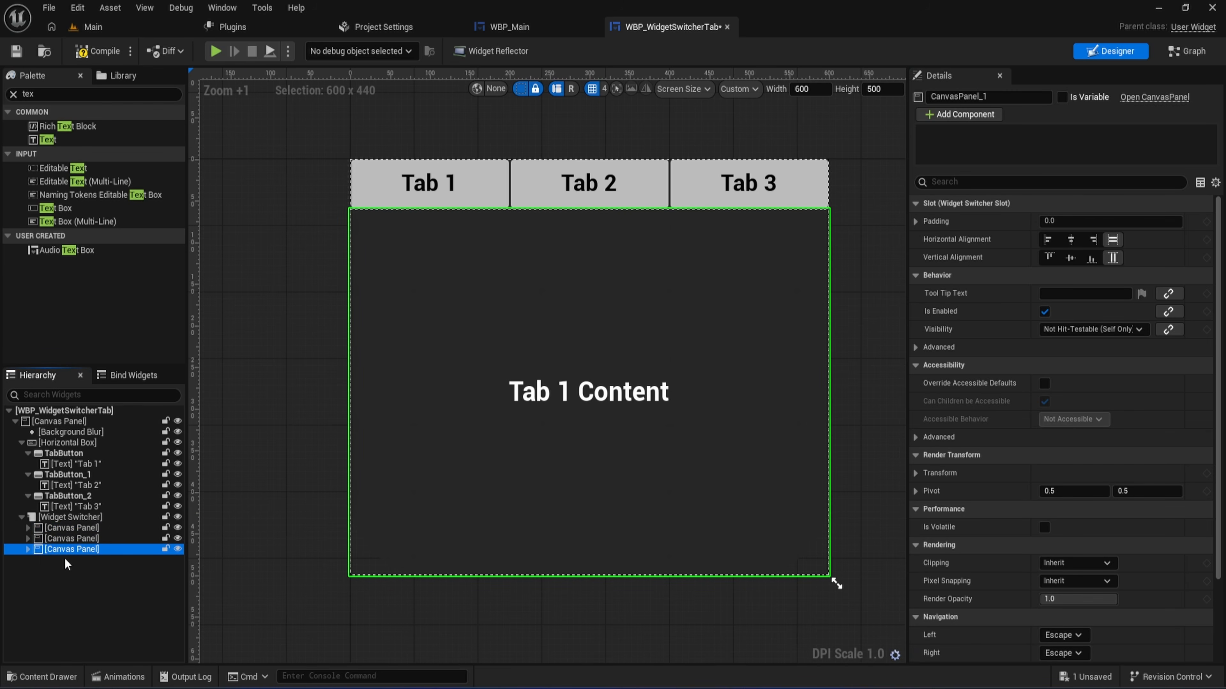
- Expand the three Canvas Panels inside the Widget Switcher and set the second page's text to "Tab 2 Content"
{"action": "left_click", "coordinate": [27, 539]}
{"action": "left_click", "coordinate": [28, 560]}
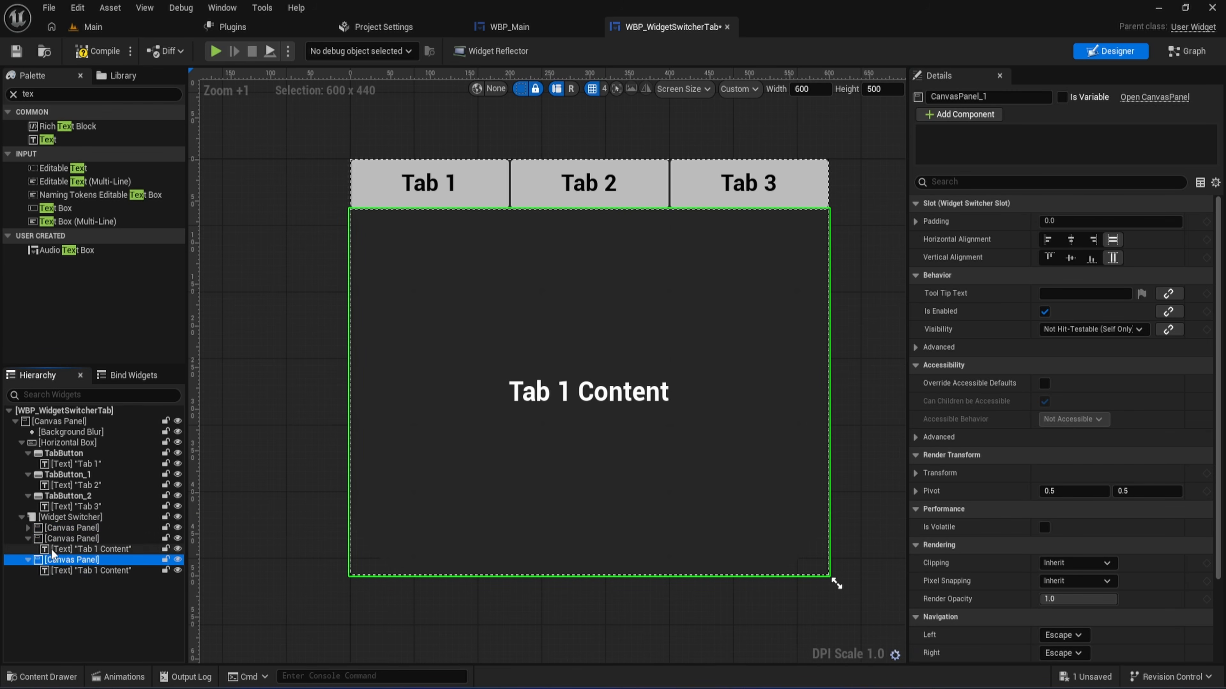
{"action": "left_click", "coordinate": [51, 549]}
{"action": "left_click", "coordinate": [30, 529]}
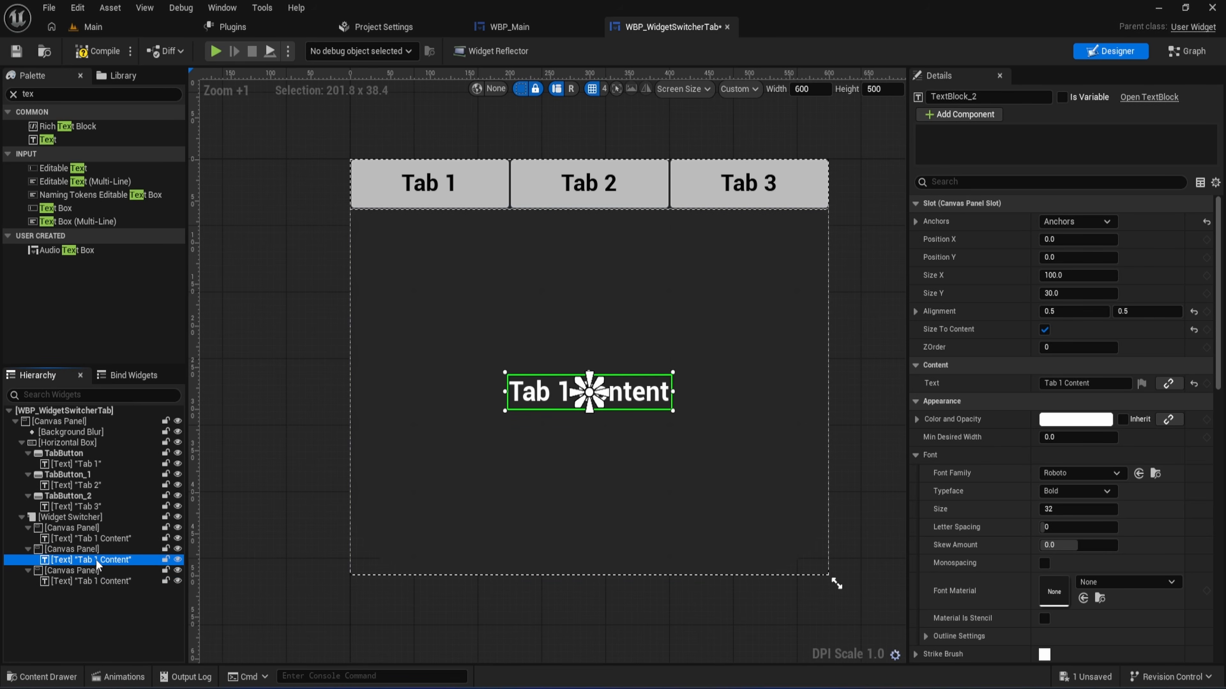
{"action": "left_click", "coordinate": [1061, 383]}
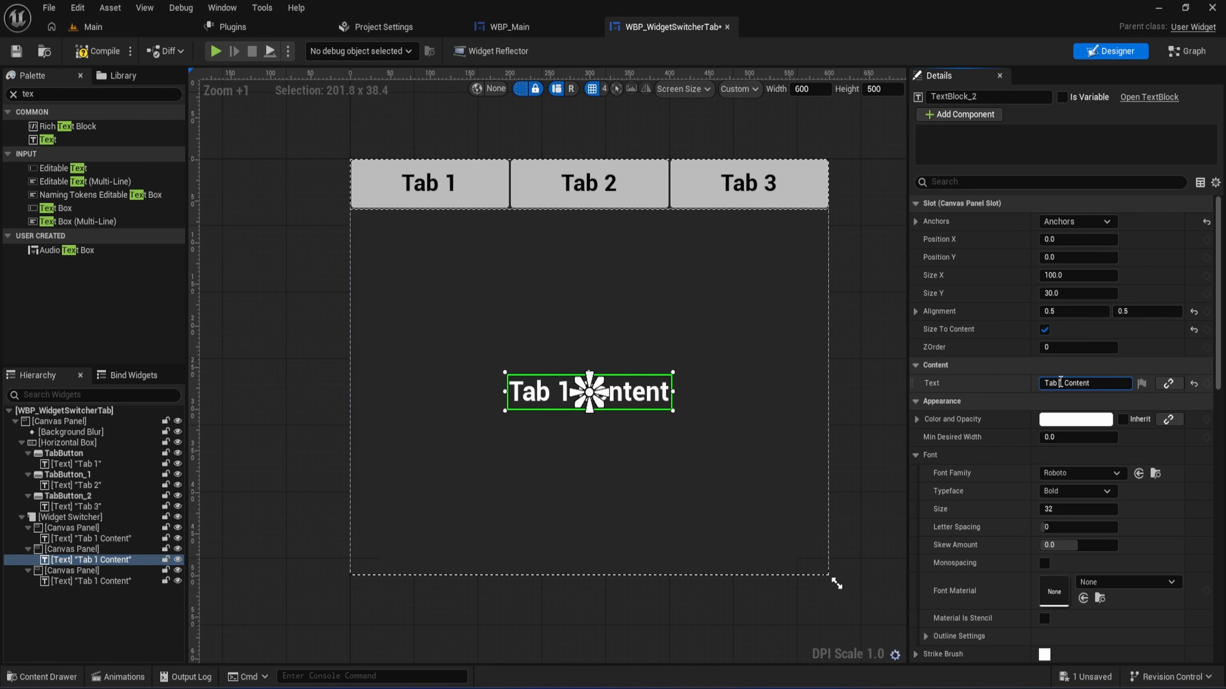
{"action": "type", "text": "2"}
{"action": "key", "text": "Return"}
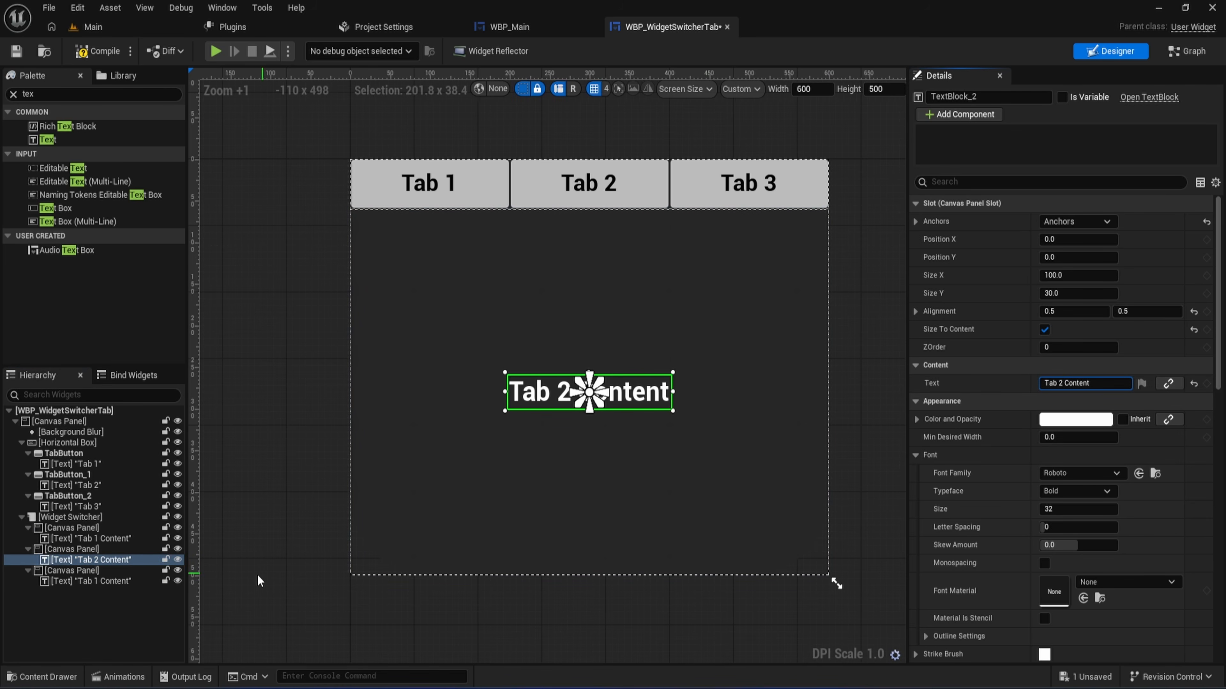
- Set the text in the third Canvas Panel to "Tab 3 Content" and save the widget
{"action": "left_click", "coordinate": [92, 581]}
{"action": "left_click", "coordinate": [1069, 383]}
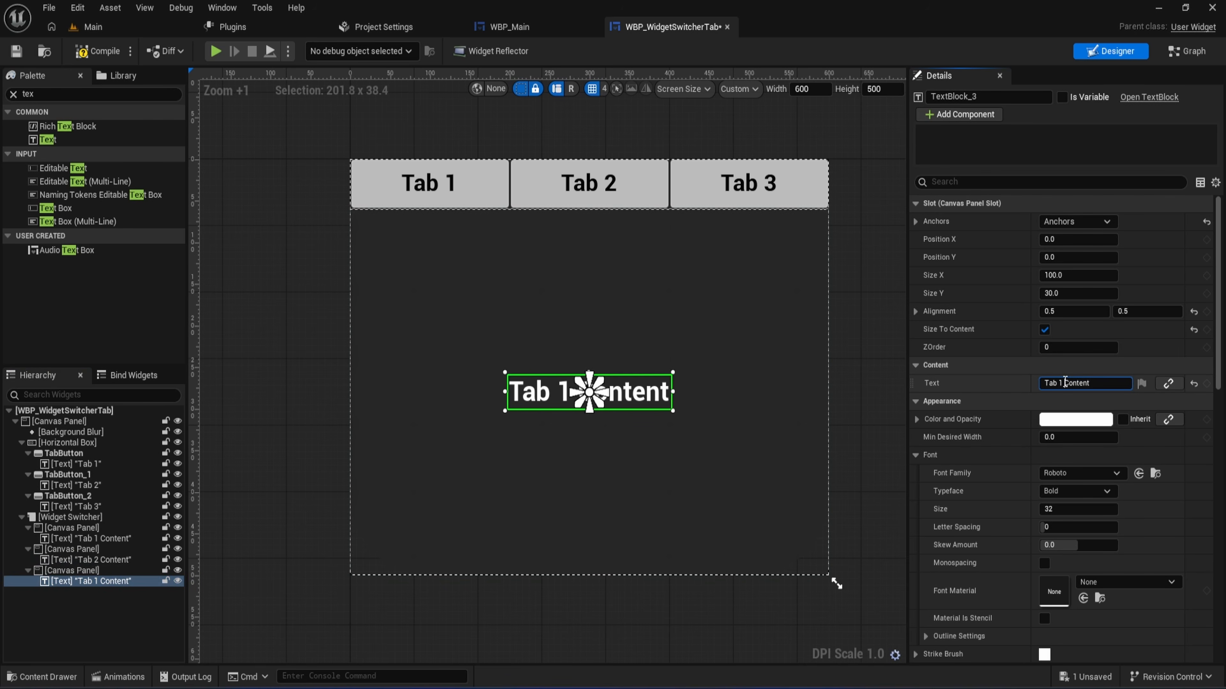
{"action": "key", "text": "BackSpace"}
{"action": "type", "text": "3"}
{"action": "key", "text": "Return"}
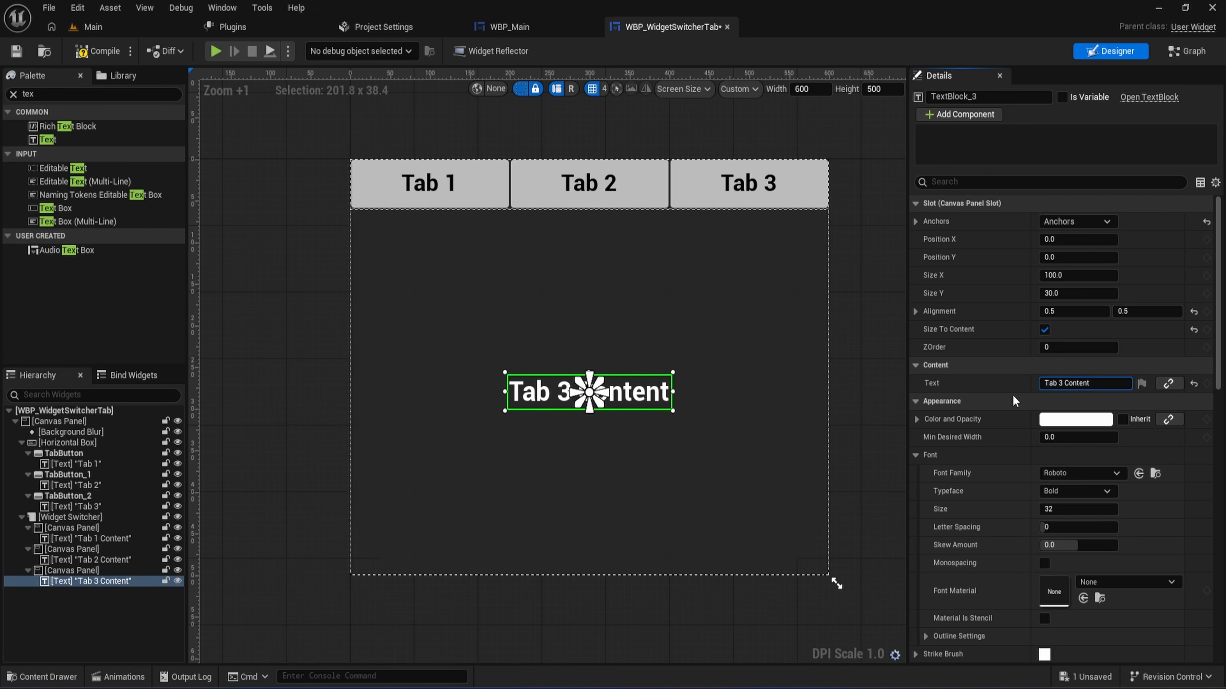
{"action": "left_click", "coordinate": [20, 54]}
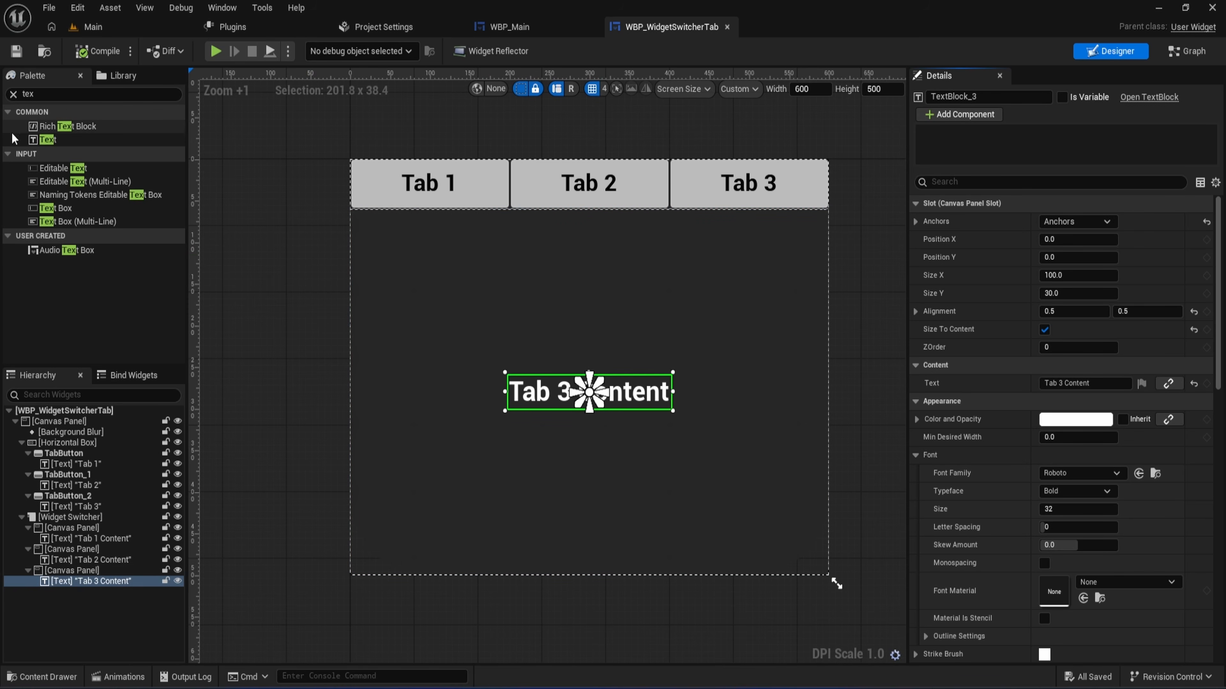
- Clear the palette search, make the Widget Switcher a variable, and compile and save the widget
{"action": "left_click", "coordinate": [13, 94]}
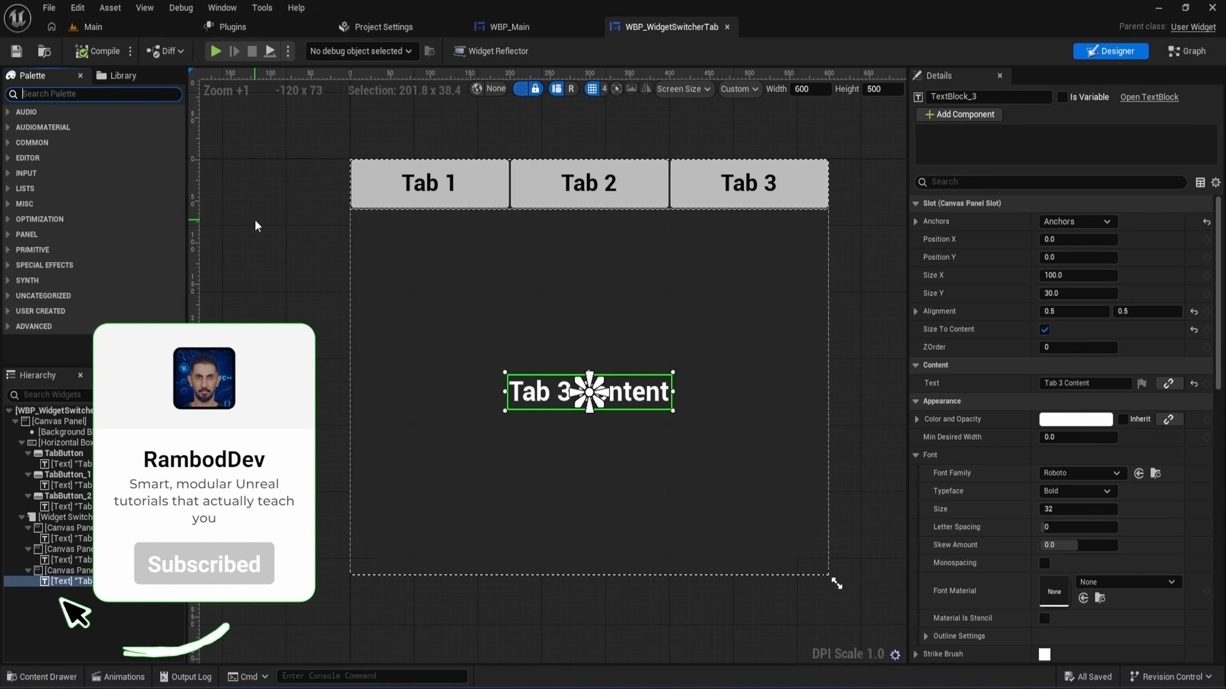
{"action": "left_click", "coordinate": [265, 442]}
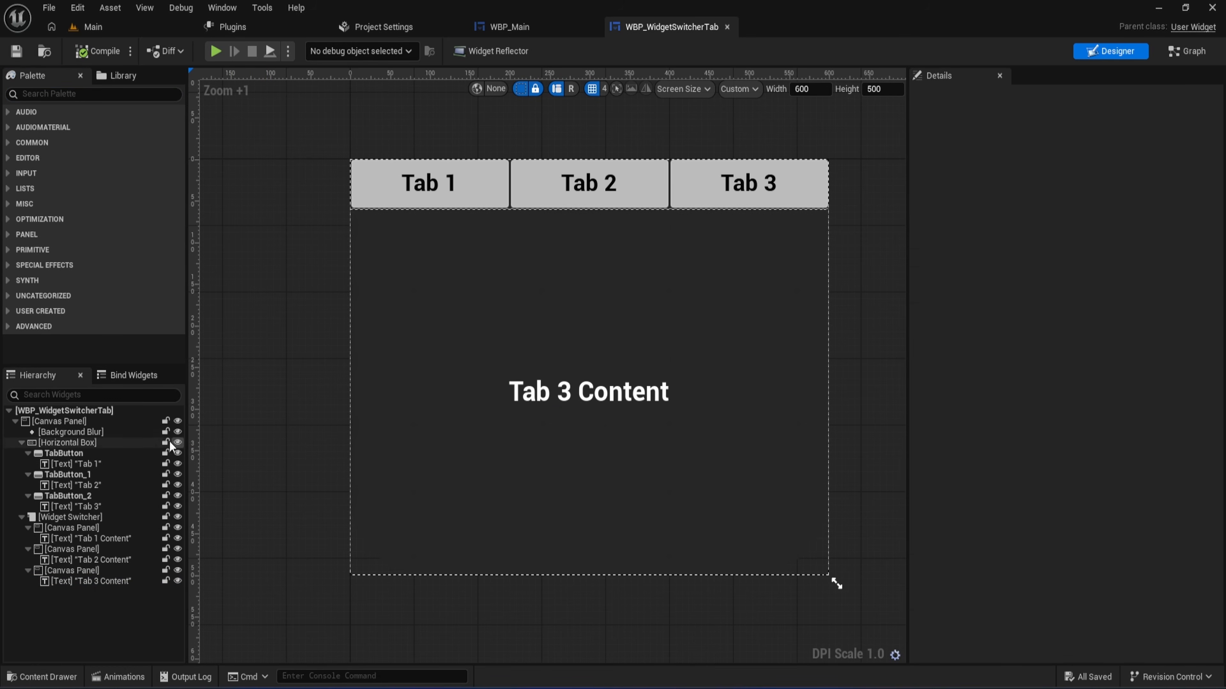
{"action": "left_click", "coordinate": [98, 516]}
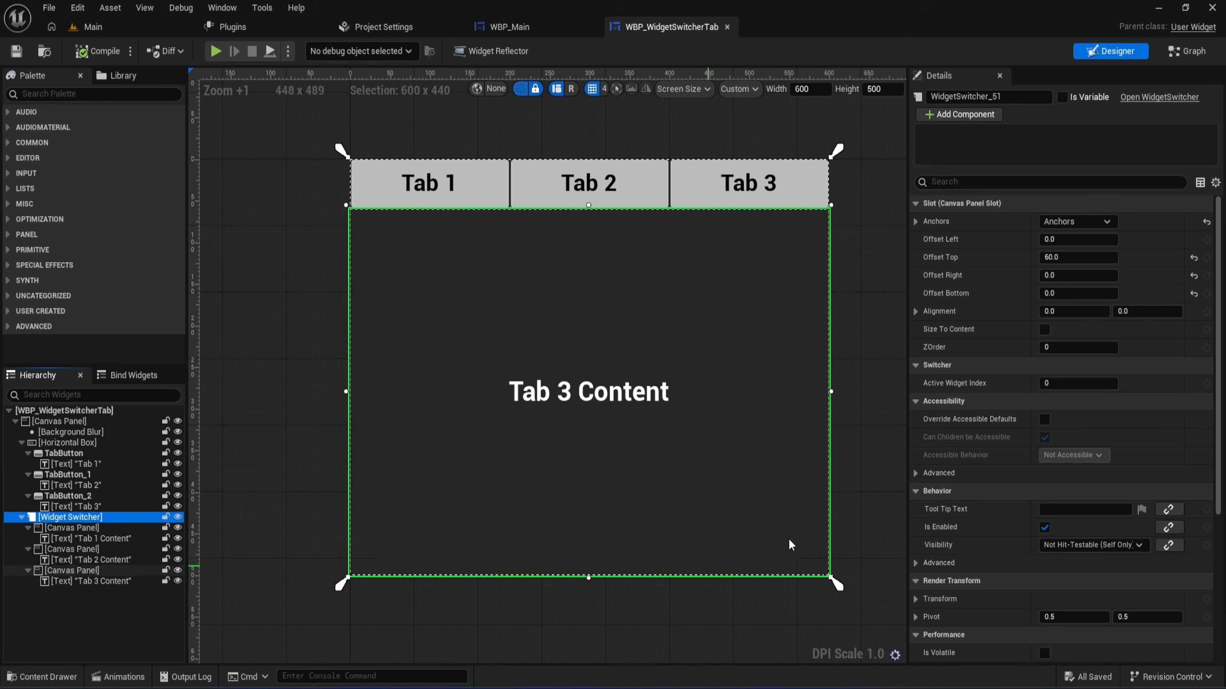
{"action": "left_click", "coordinate": [1062, 98]}
{"action": "left_click", "coordinate": [96, 51]}
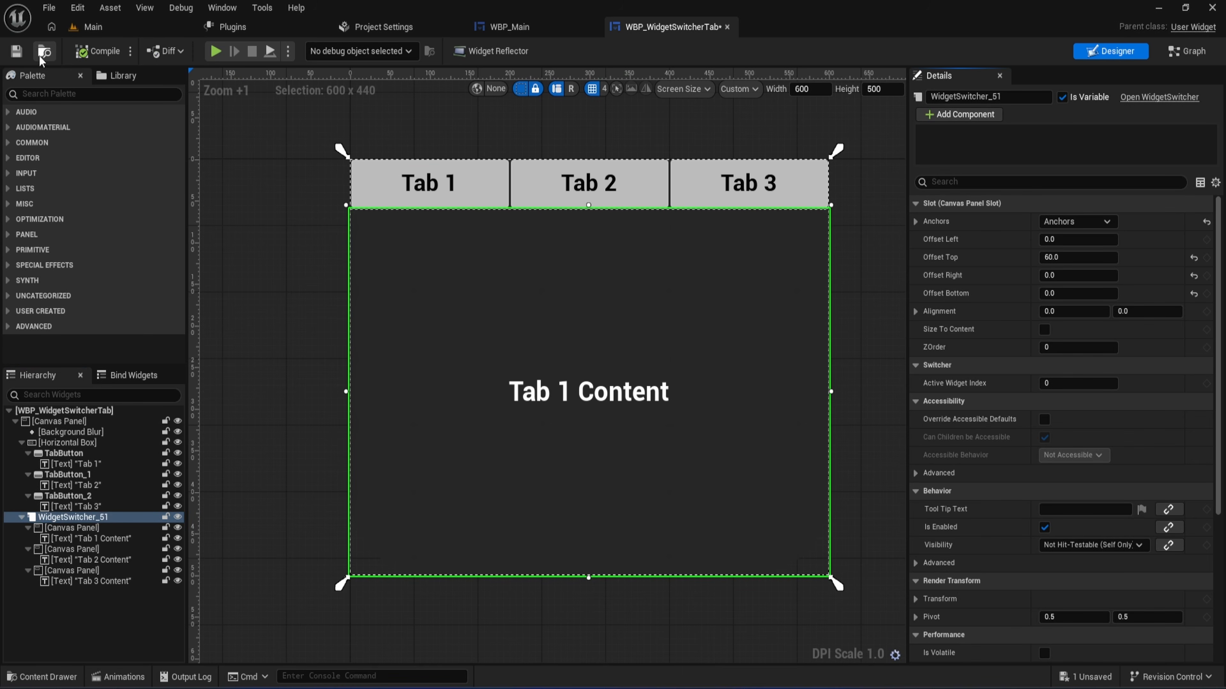
{"action": "left_click", "coordinate": [16, 51]}
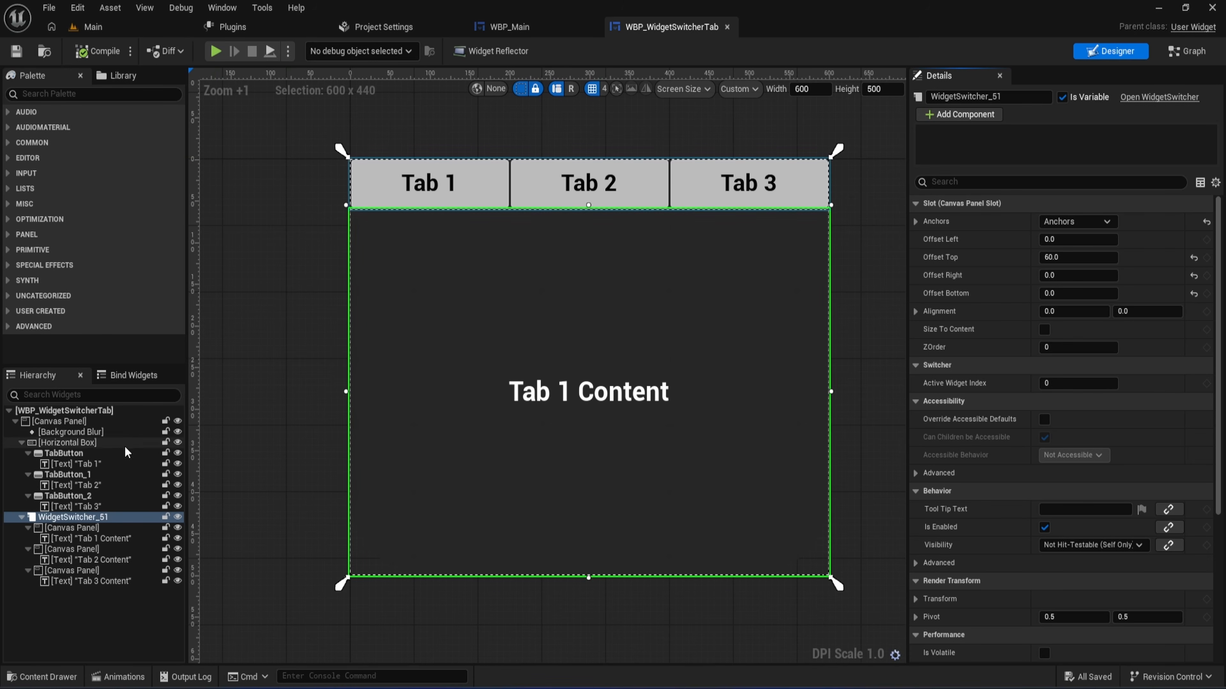
- Add an On Clicked event for TabButton, the Tab 1 button
{"action": "left_click", "coordinate": [72, 453]}
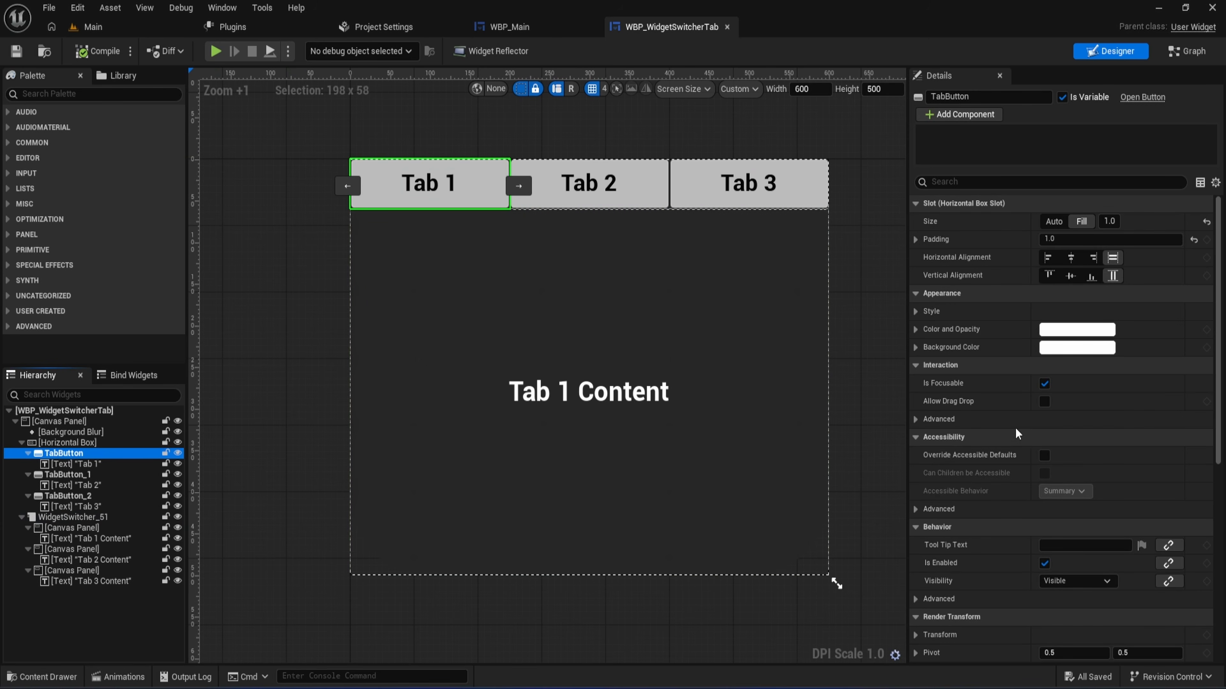
{"action": "scroll", "coordinate": [1004, 397], "scroll_direction": "down", "scroll_amount": 3}
{"action": "scroll", "coordinate": [1004, 397], "scroll_direction": "down", "scroll_amount": 5}
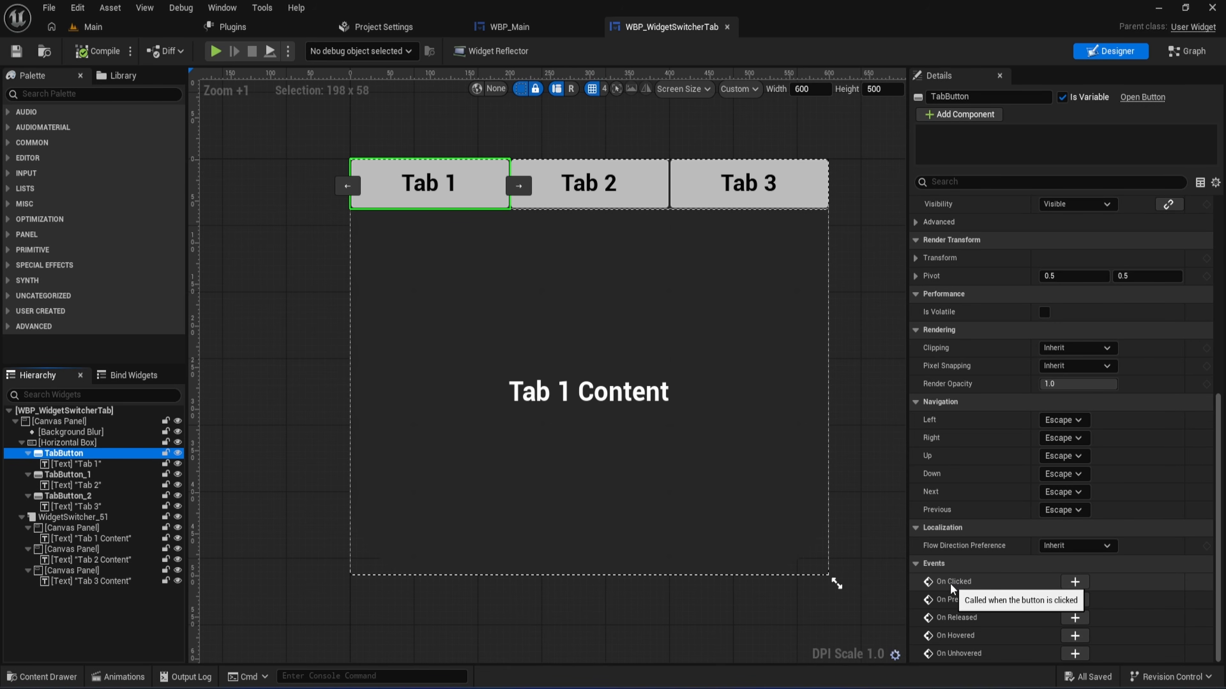
{"action": "left_click", "coordinate": [1074, 582]}
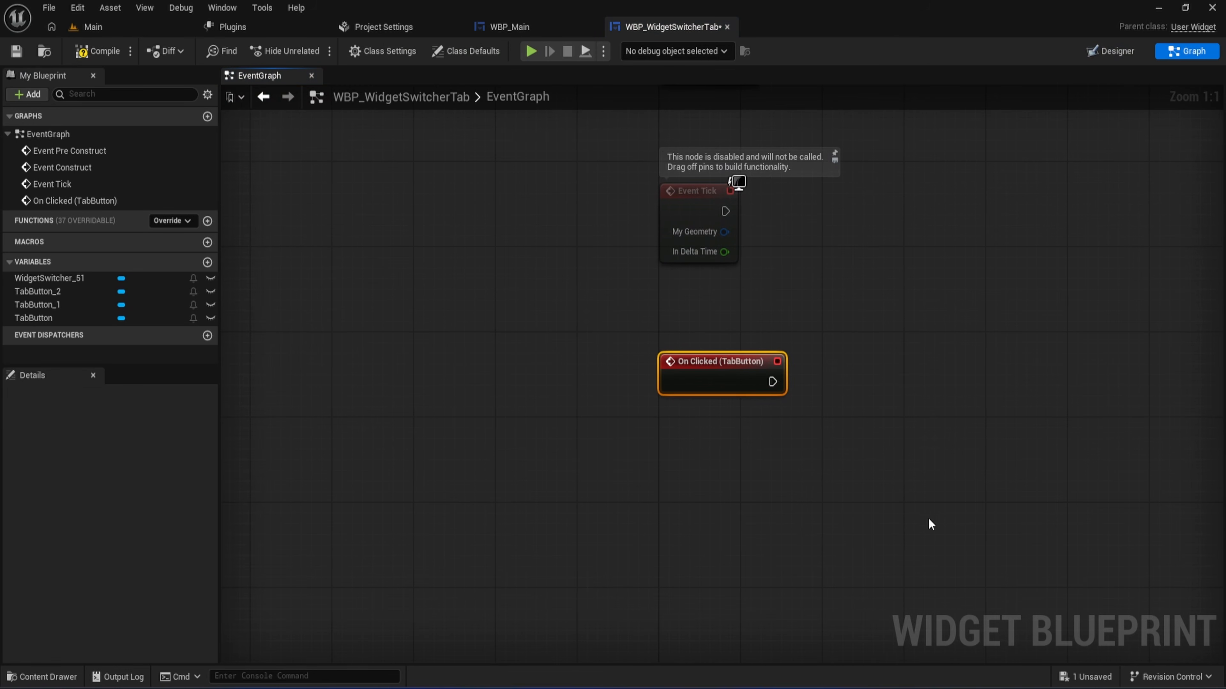
- Add a Widget Switcher reference near the TabButton event and create a Set Active Widget Index node from it
{"action": "right_click_drag", "start_coordinate": [924, 512], "coordinate": [875, 504]}
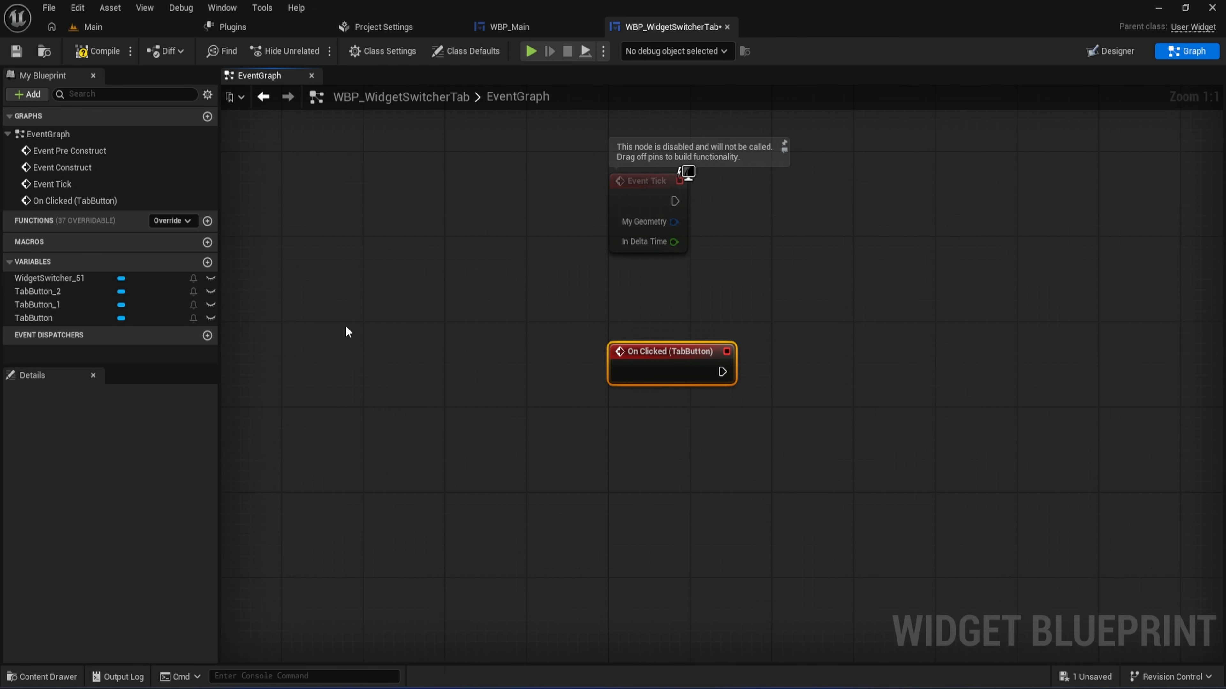
{"action": "left_click_drag", "start_coordinate": [88, 279], "coordinate": [800, 331]}
{"action": "left_click", "coordinate": [685, 335]}
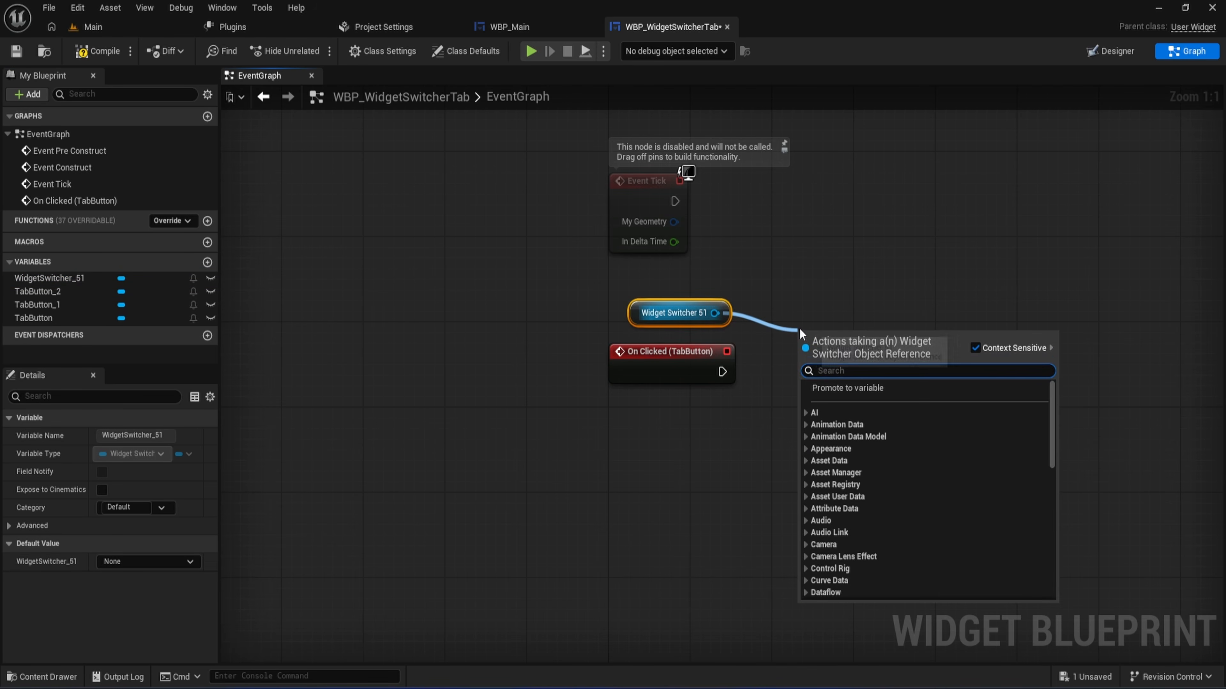
{"action": "type", "text": "set ac"}
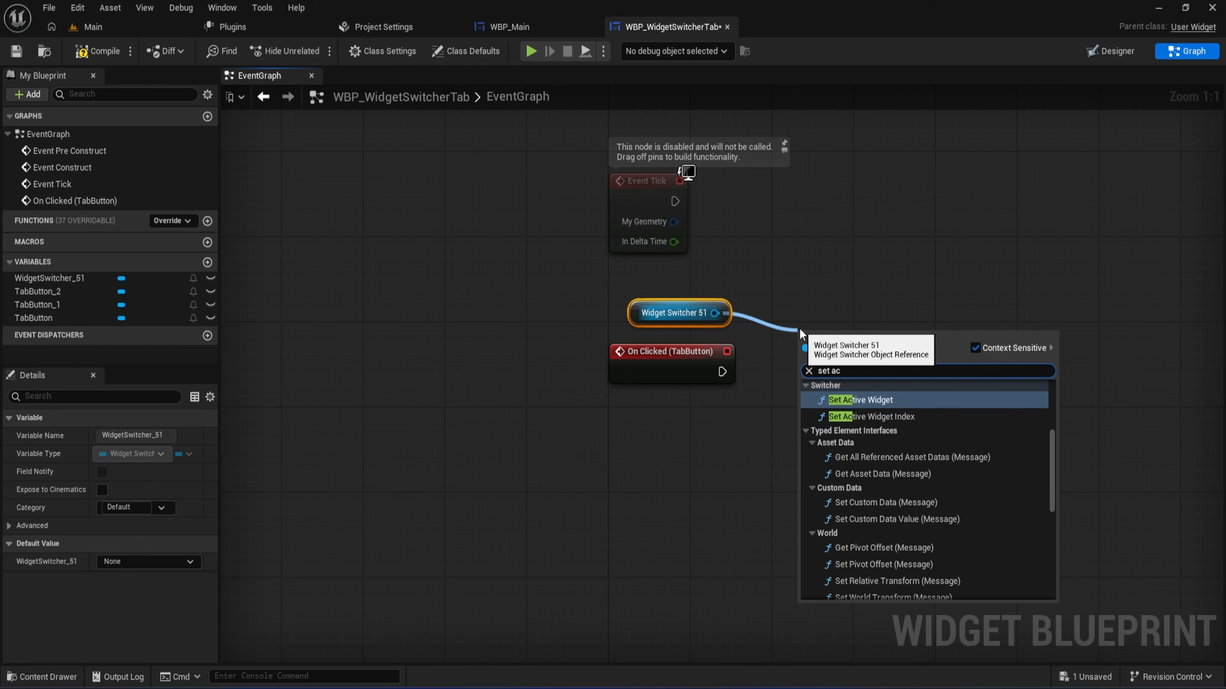
{"action": "type", "text": "t"}
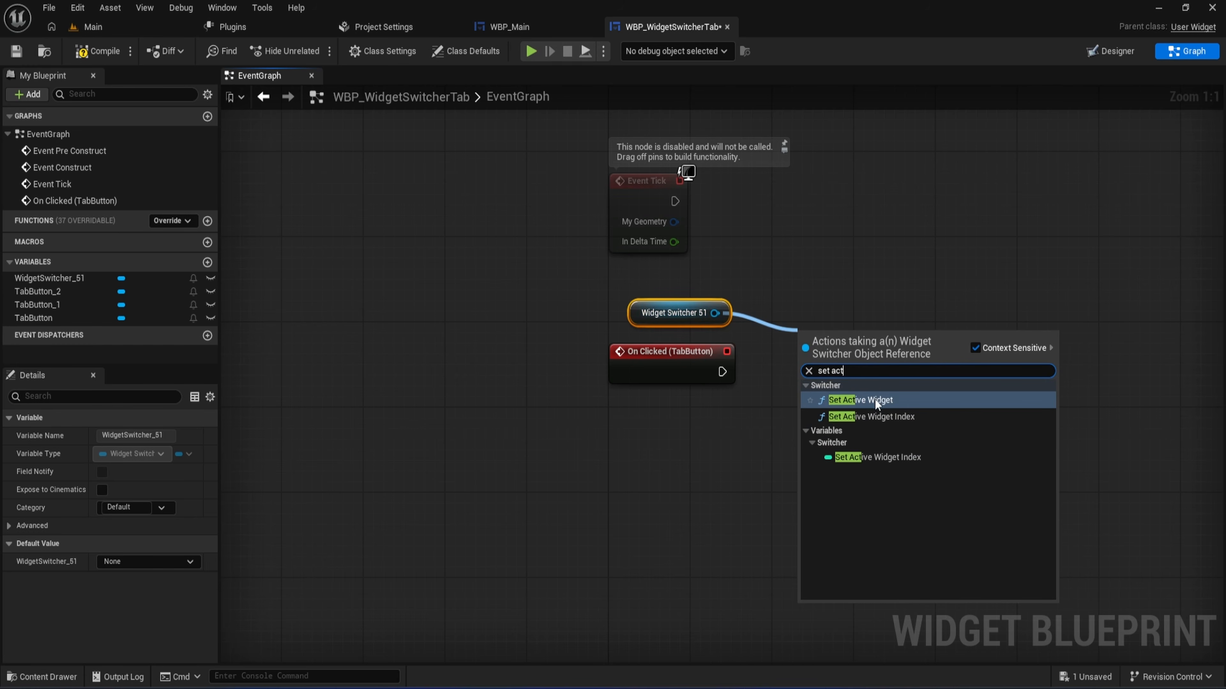
{"action": "left_click", "coordinate": [868, 416]}
{"action": "left_click_drag", "start_coordinate": [861, 349], "coordinate": [863, 361]}
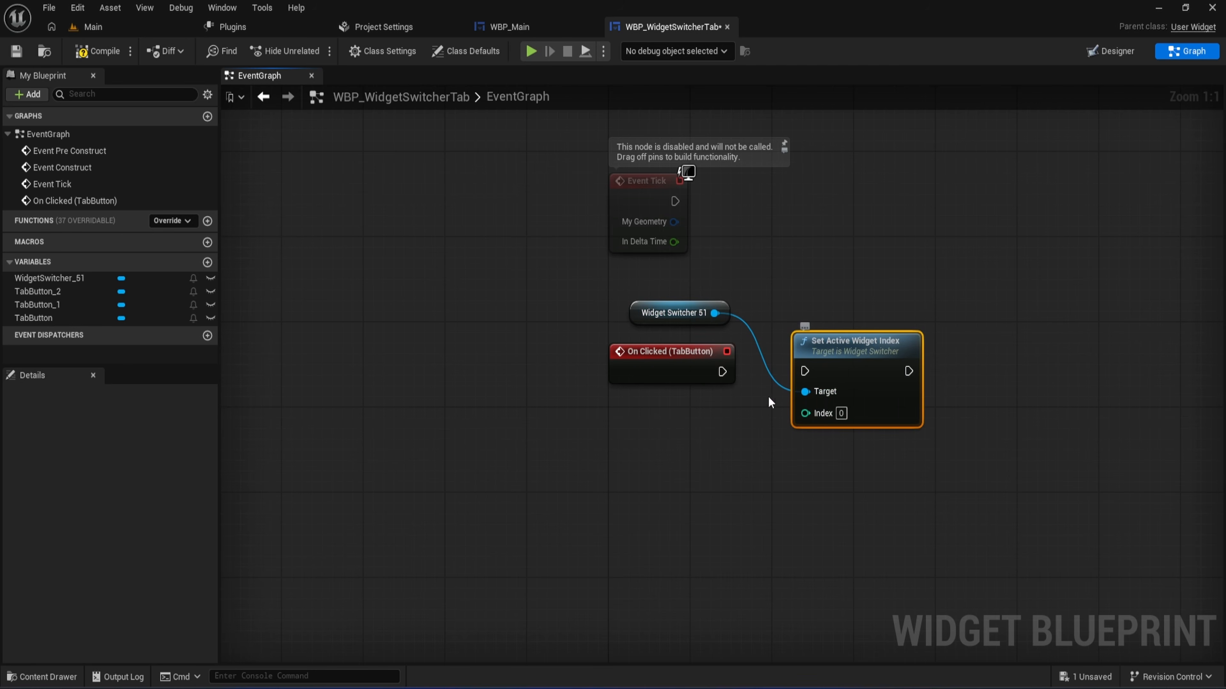
- Connect On Clicked (TabButton) to the Set Active Widget Index node, and compile and save the widget
{"action": "left_click_drag", "start_coordinate": [722, 372], "coordinate": [811, 375]}
{"action": "left_click", "coordinate": [95, 51]}
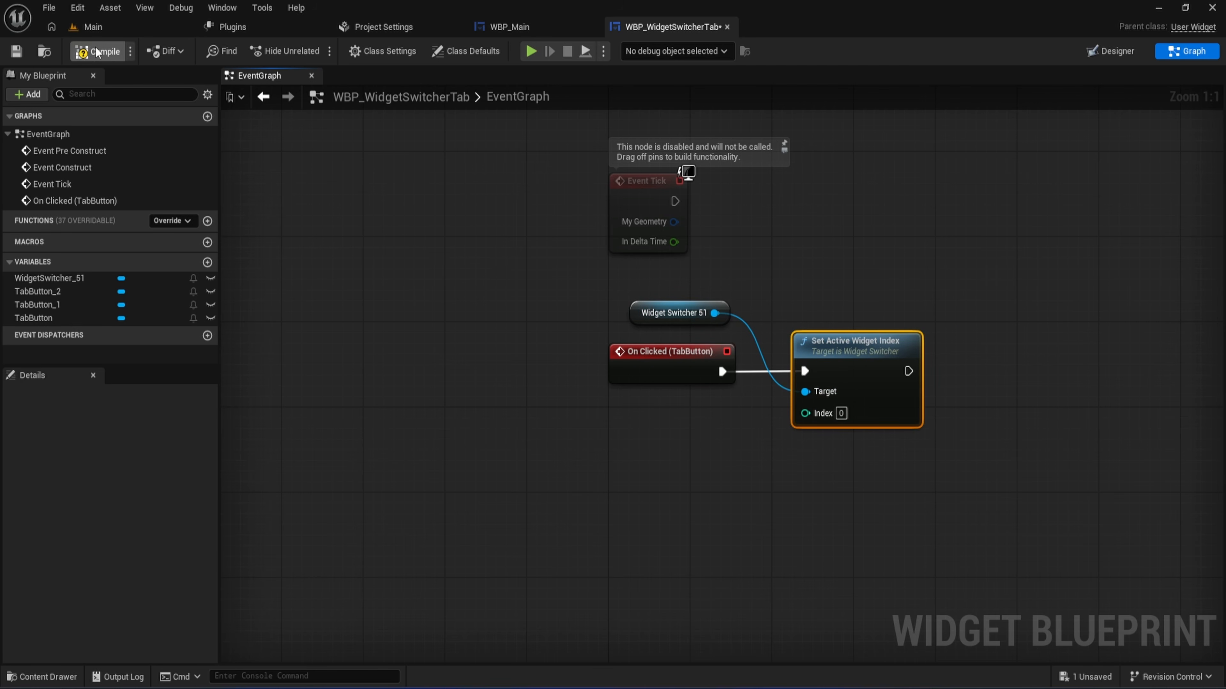
{"action": "left_click", "coordinate": [16, 51]}
- Add an On Clicked event for TabButton_1 to the event graph
{"action": "left_click", "coordinate": [533, 383]}
{"action": "right_click_drag", "start_coordinate": [534, 383], "coordinate": [480, 349]}
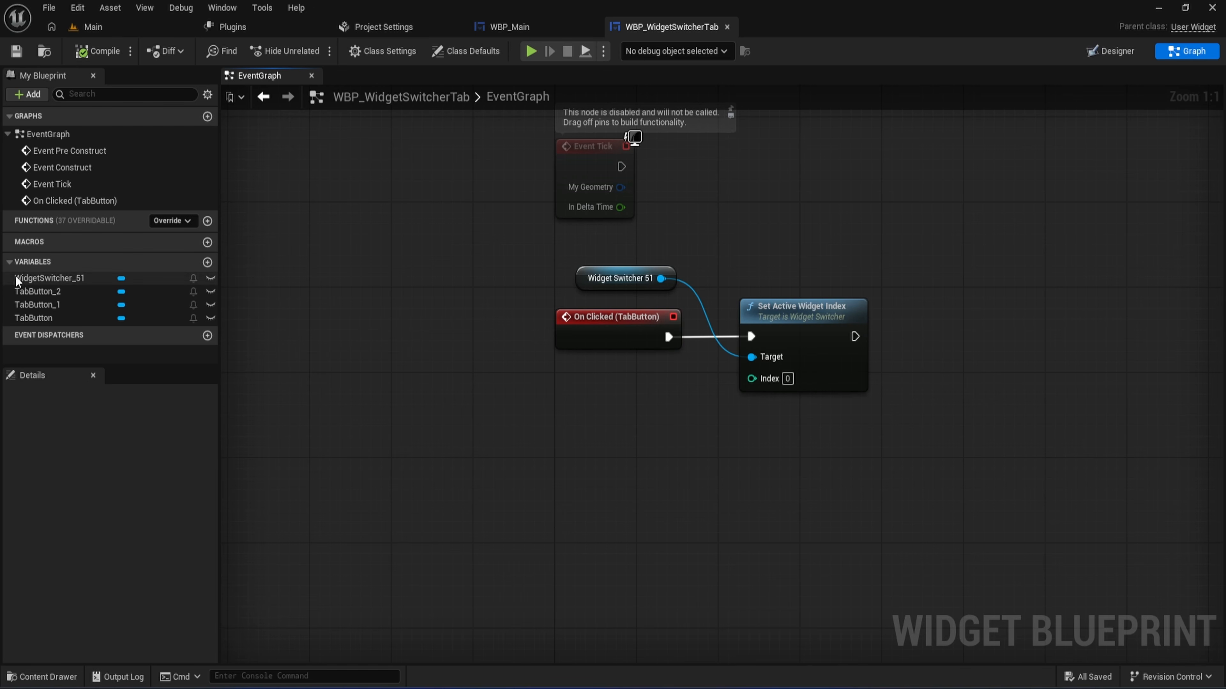
{"action": "left_click", "coordinate": [62, 307]}
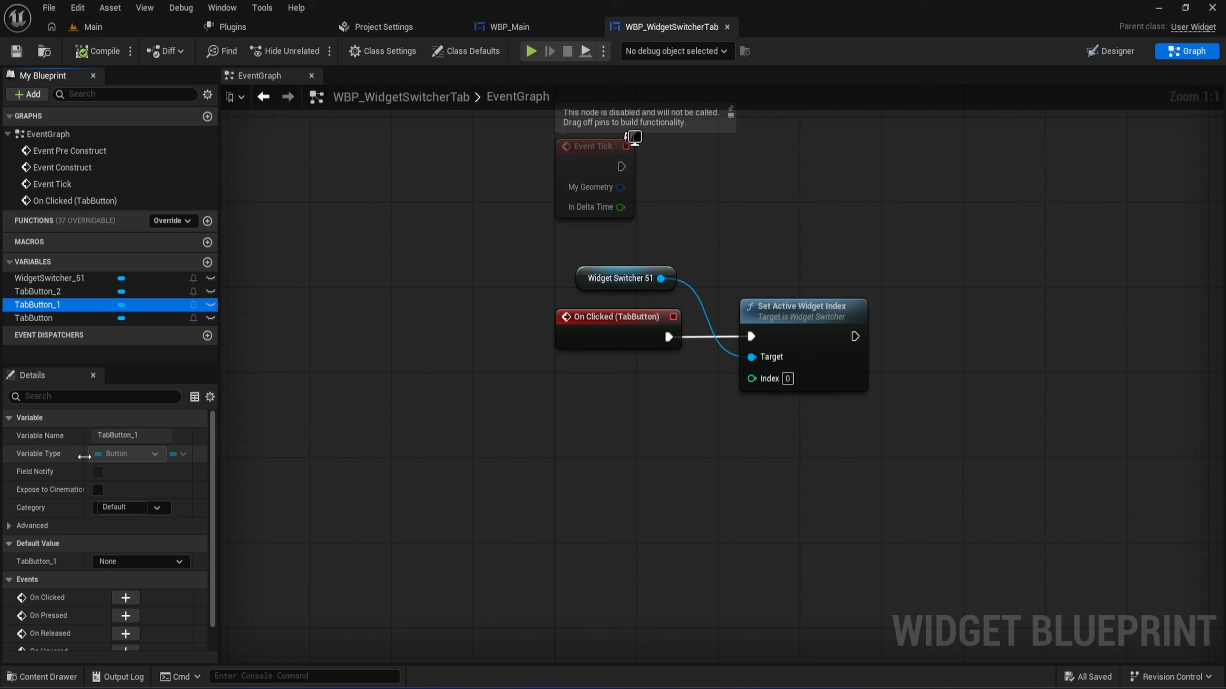
{"action": "scroll", "coordinate": [87, 528], "scroll_direction": "down", "scroll_amount": 1}
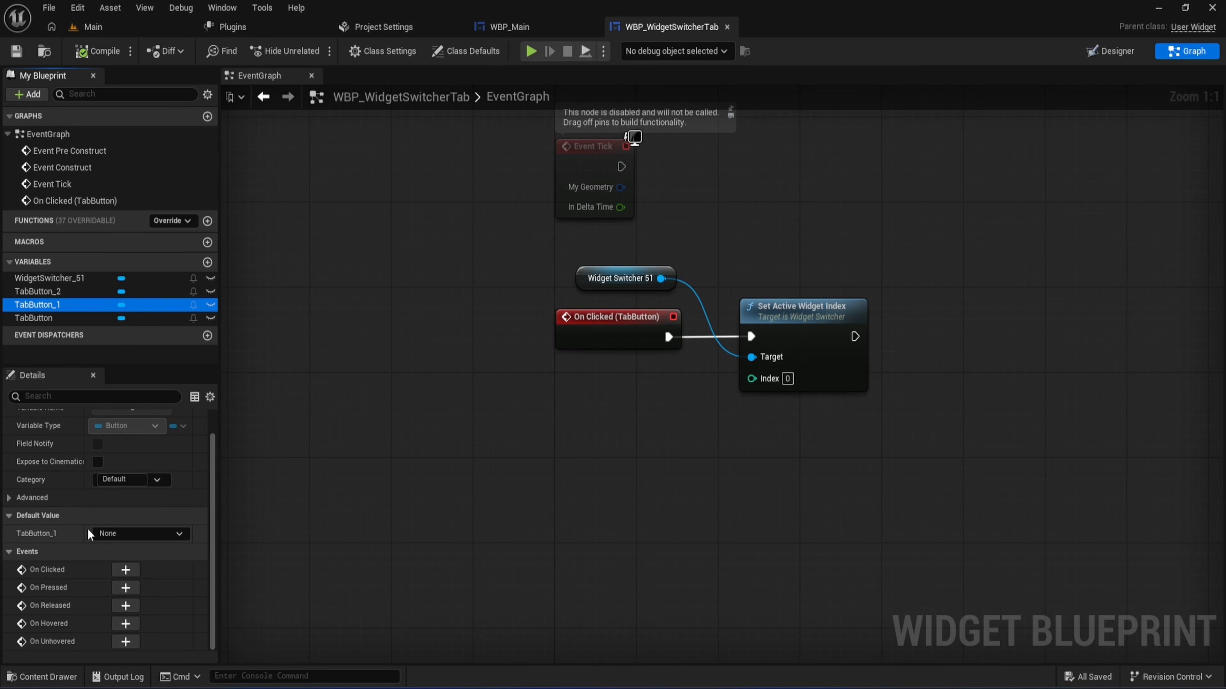
{"action": "left_click", "coordinate": [125, 570]}
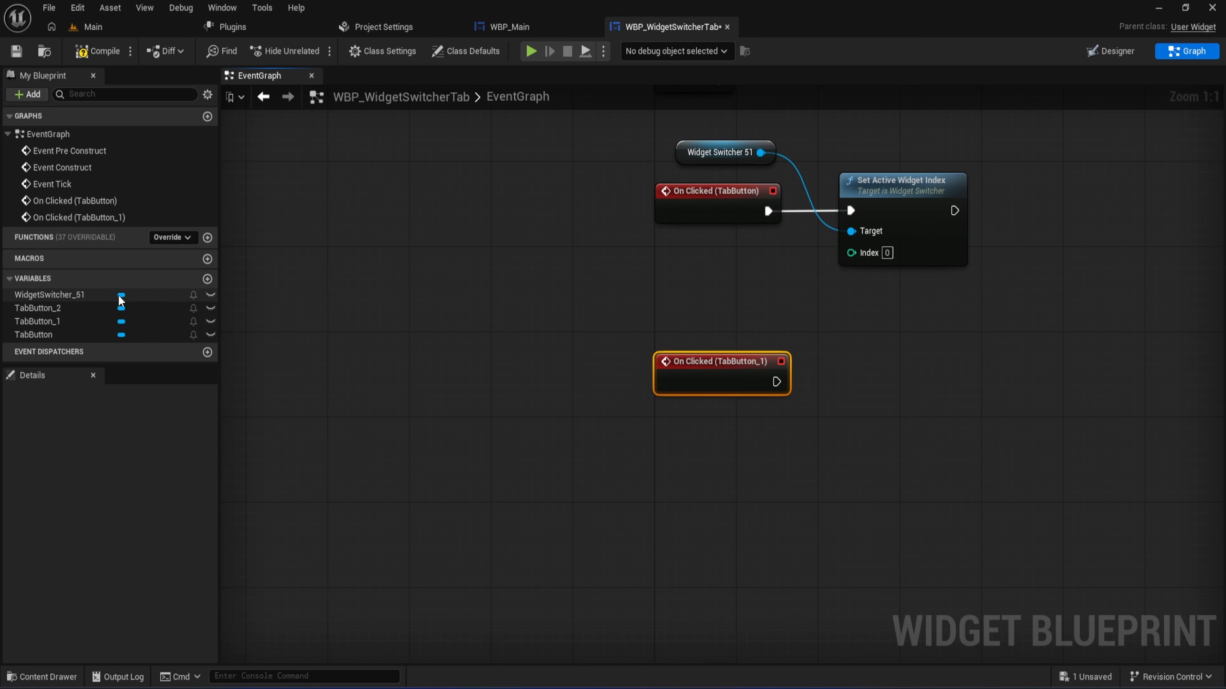
- Add a Widget Switcher reference above the TabButton_1 event and create a Set Active Widget Index node from it
{"action": "left_click_drag", "start_coordinate": [48, 295], "coordinate": [860, 358]}
{"action": "left_click", "coordinate": [711, 320]}
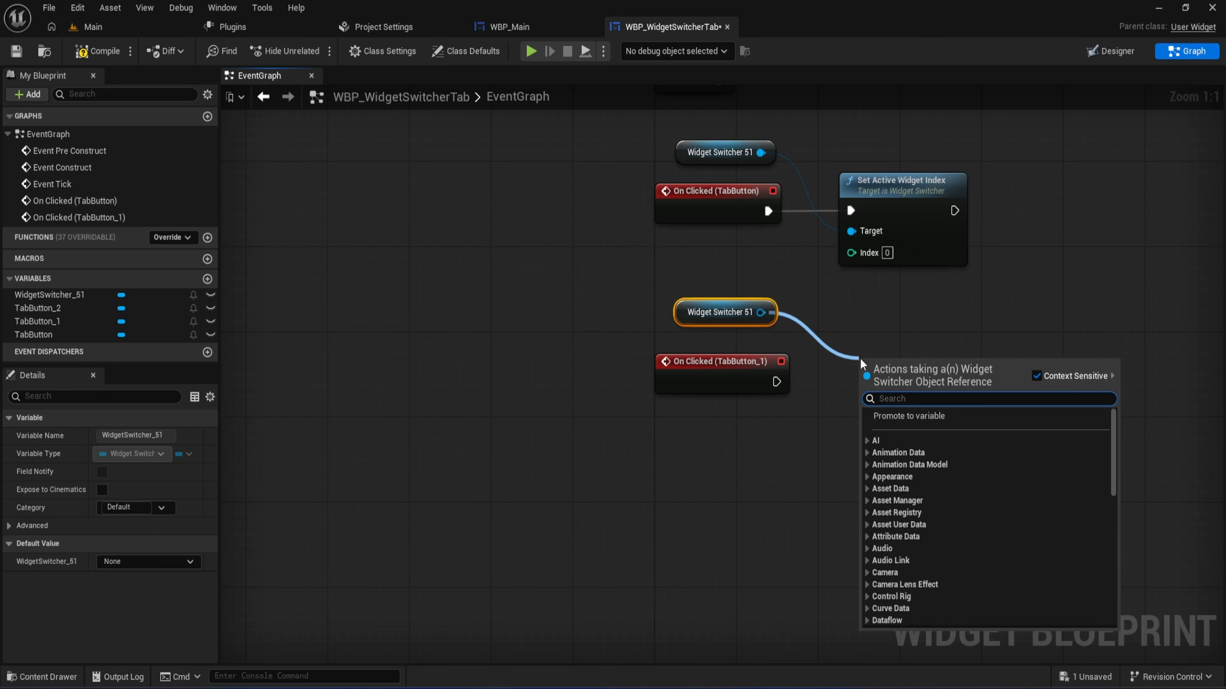
{"action": "type", "text": "set active"}
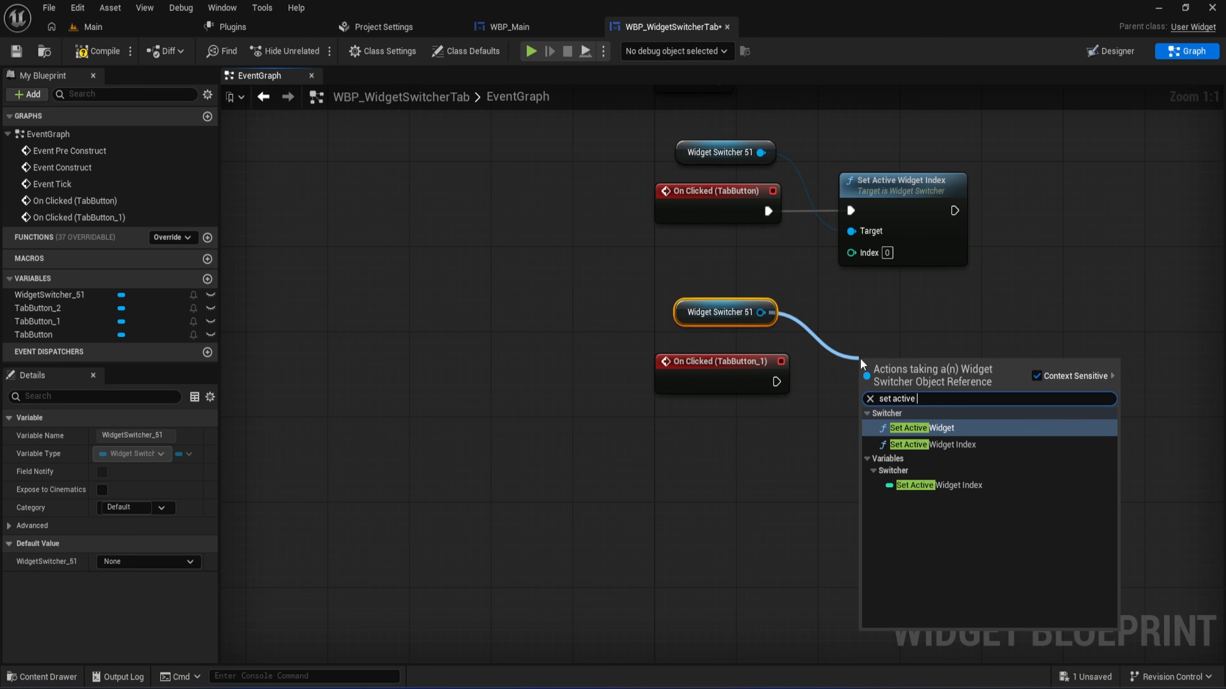
{"action": "key", "text": "Down"}
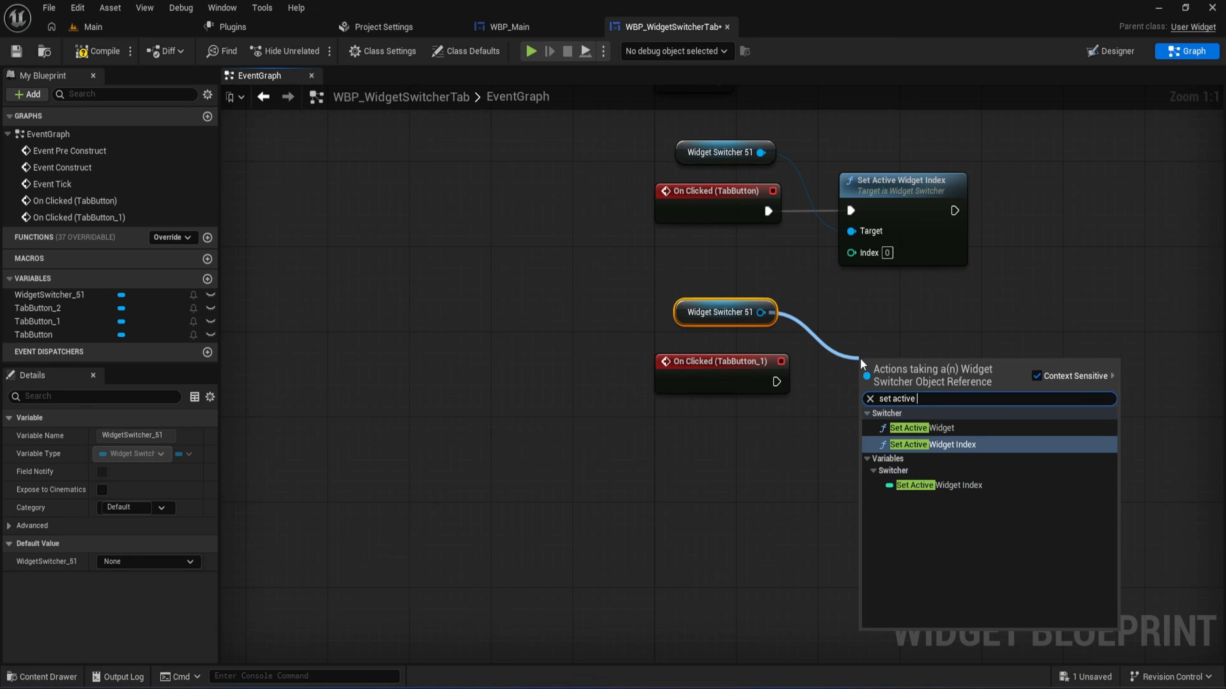
{"action": "key", "text": "Return"}
- Set the new Set Active Widget Index node's Index to 1 and connect On Clicked (TabButton_1) to it
{"action": "left_click", "coordinate": [898, 433]}
{"action": "type", "text": "1"}
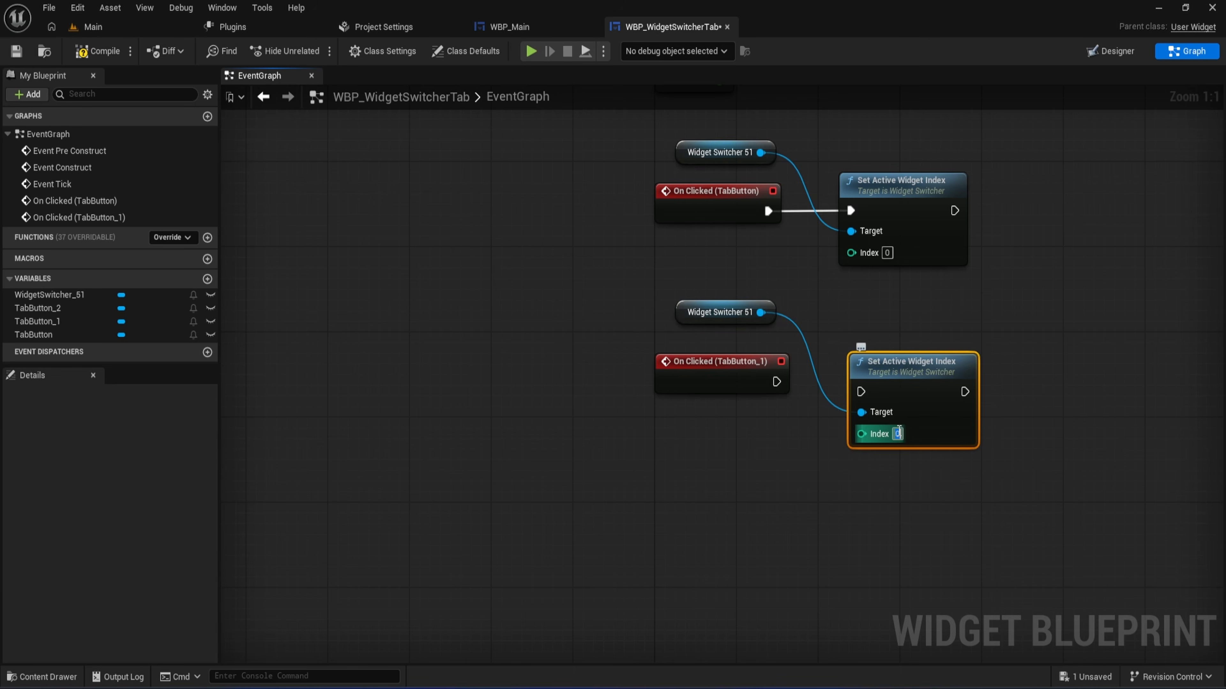
{"action": "key", "text": "Return"}
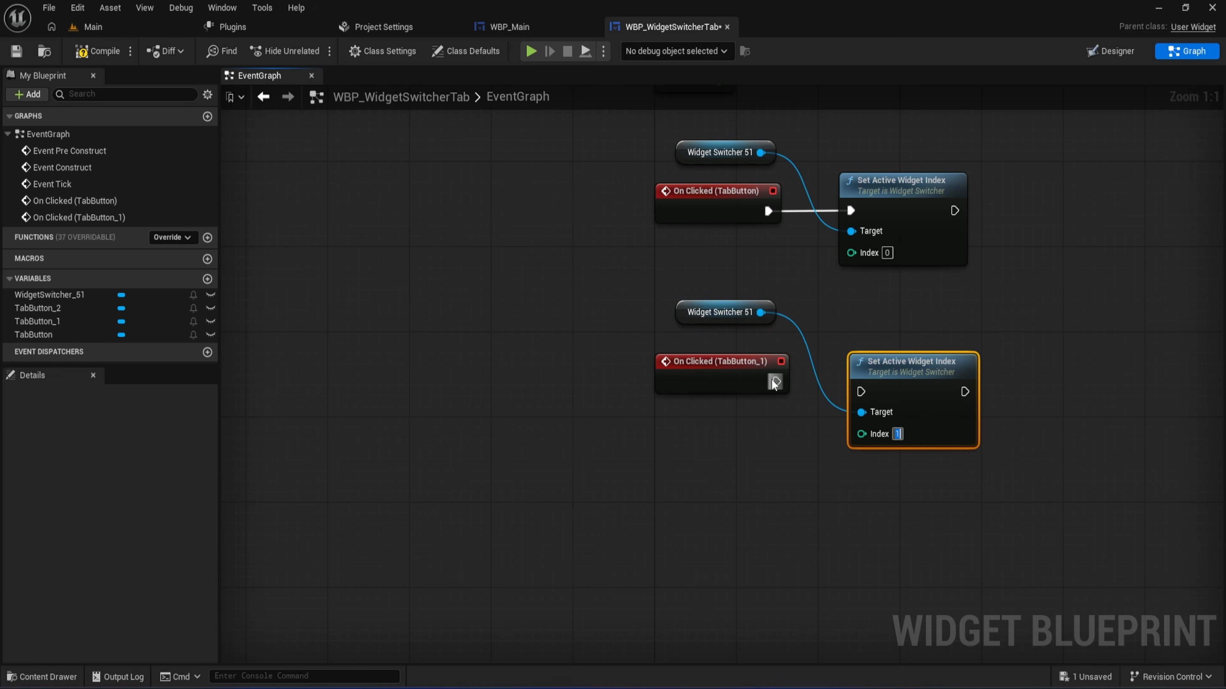
{"action": "left_click_drag", "start_coordinate": [776, 382], "coordinate": [870, 365]}
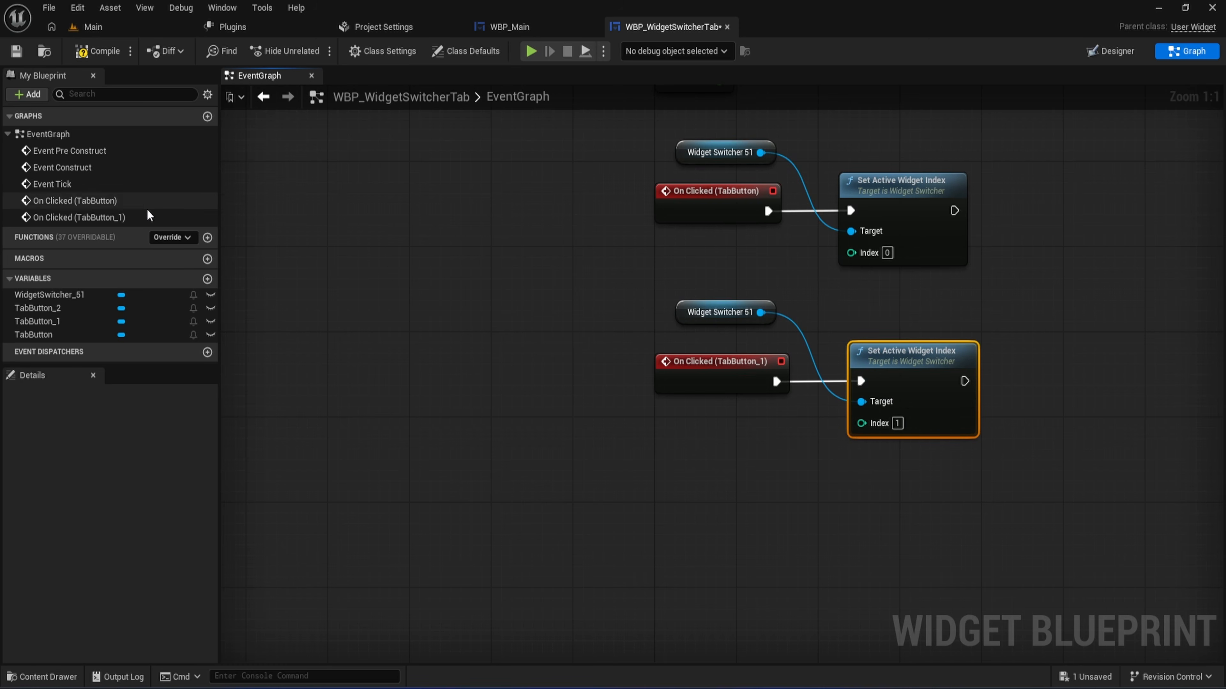
- Add an On Clicked event for TabButton_2 to the event graph
{"action": "left_click", "coordinate": [95, 310]}
{"action": "scroll", "coordinate": [179, 478], "scroll_direction": "down", "scroll_amount": 1}
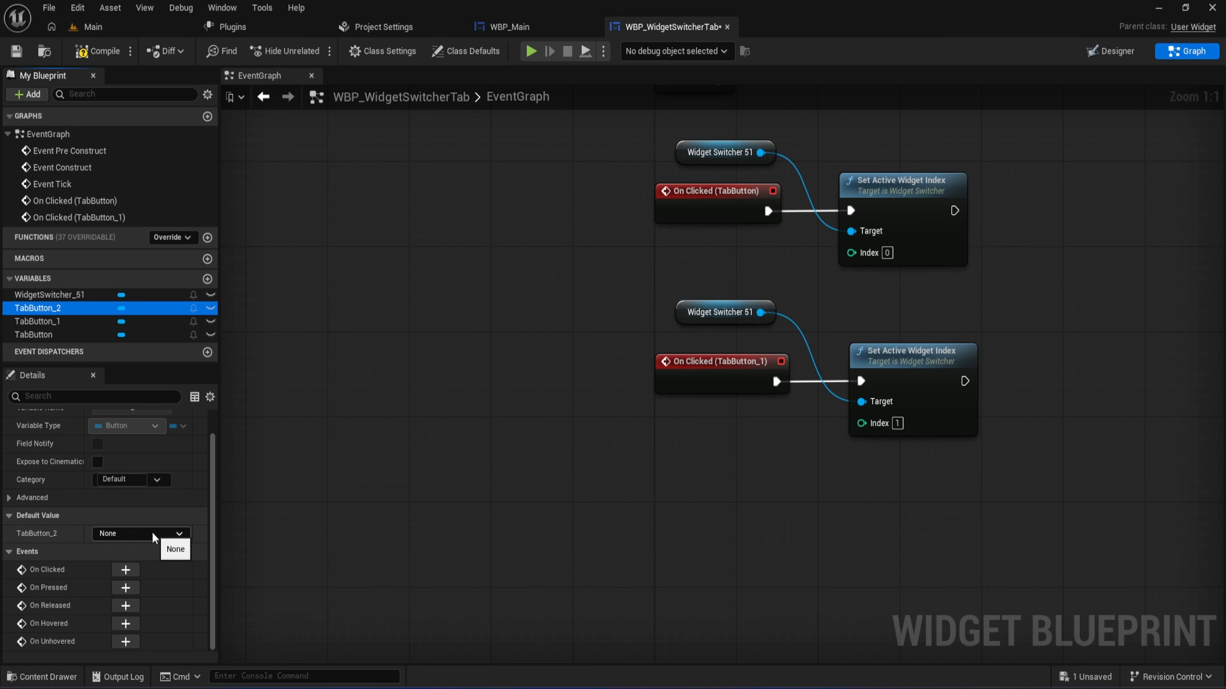
{"action": "left_click", "coordinate": [126, 570]}
{"action": "right_click_drag", "start_coordinate": [764, 465], "coordinate": [616, 539]}
- Add a Widget Switcher reference above the TabButton_2 event and create a Set Active Widget Index node from it
{"action": "left_click_drag", "start_coordinate": [64, 312], "coordinate": [727, 429]}
{"action": "left_click", "coordinate": [575, 389]}
{"action": "type", "text": "set "}
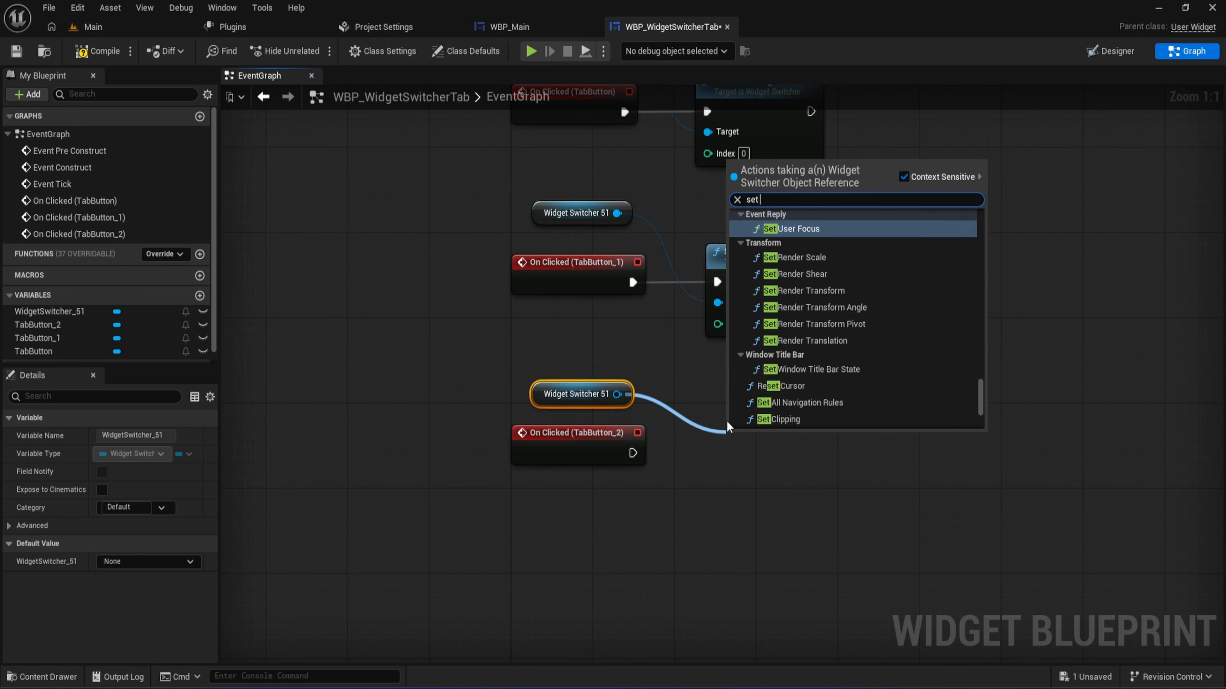
{"action": "type", "text": "active"}
{"action": "key", "text": "Down"}
{"action": "key", "text": "Return"}
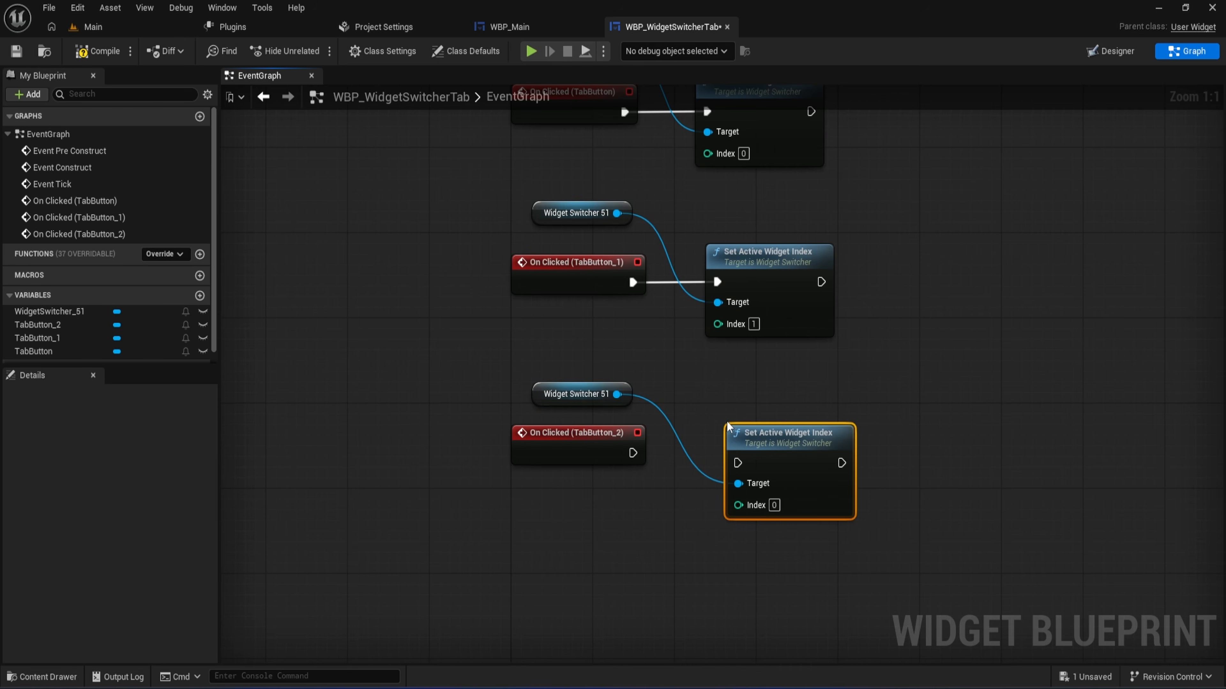
- Connect On Clicked (TabButton_2) to its Set Active Widget Index node, set Index to 2, and level the node with the event
{"action": "left_click_drag", "start_coordinate": [633, 453], "coordinate": [737, 464]}
{"action": "left_click", "coordinate": [774, 506]}
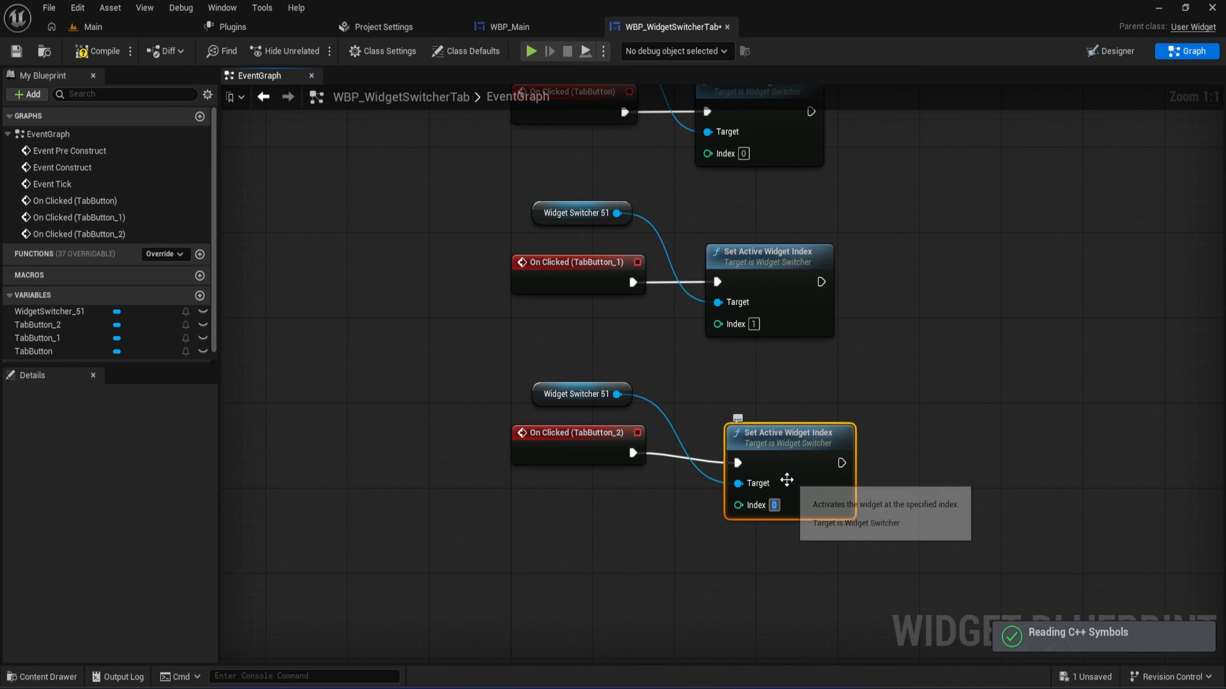
{"action": "type", "text": "2"}
{"action": "left_click_drag", "start_coordinate": [811, 439], "coordinate": [811, 429]}
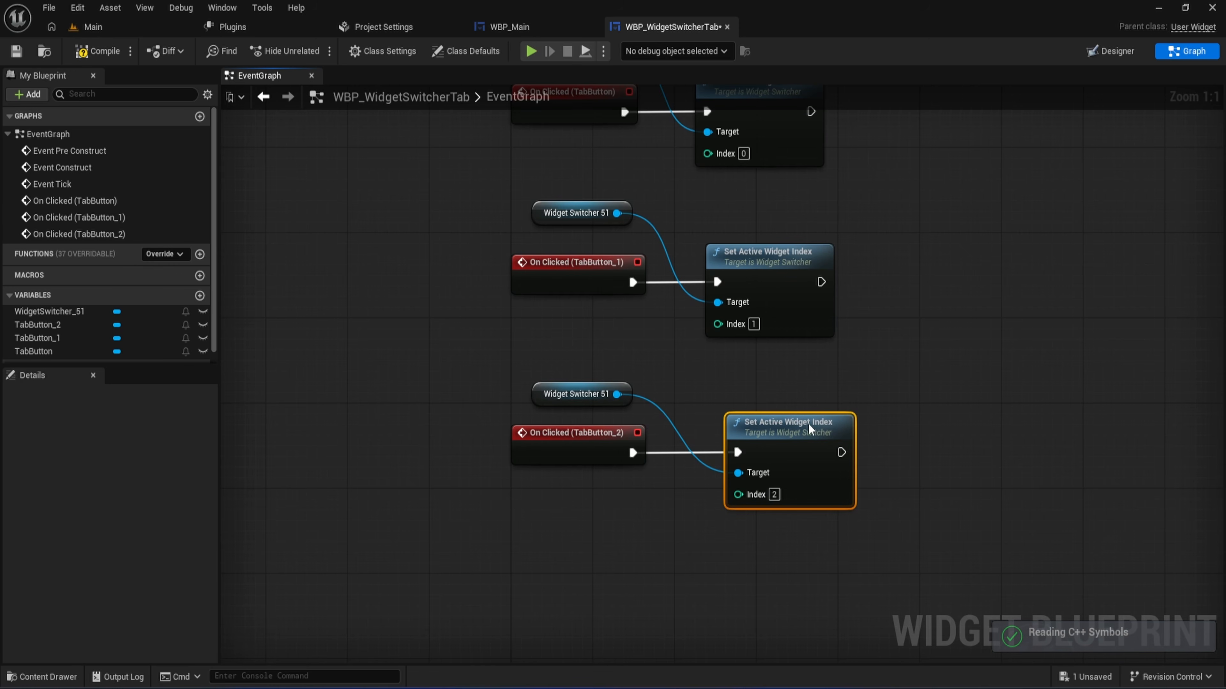
- Align the TabButton_2 Set Active Widget Index node under the one above, and compile and save the widget blueprint
{"action": "left_click", "coordinate": [97, 51]}
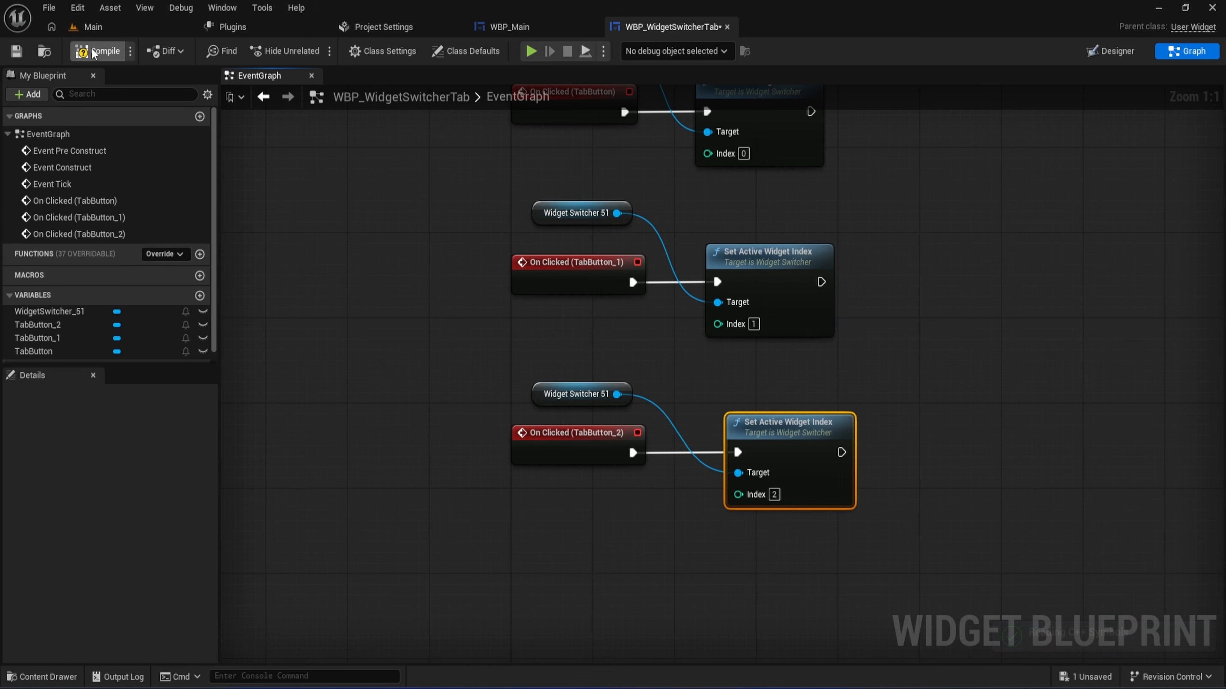
{"action": "left_click", "coordinate": [18, 52]}
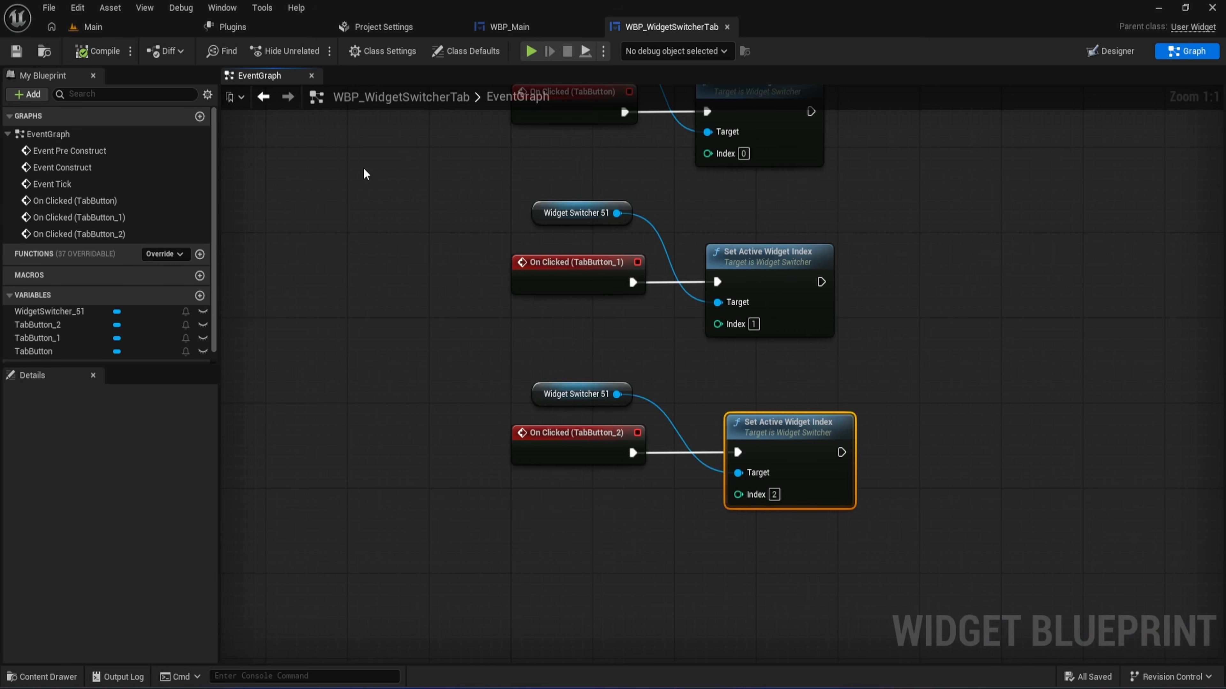
{"action": "left_click_drag", "start_coordinate": [772, 428], "coordinate": [751, 427]}
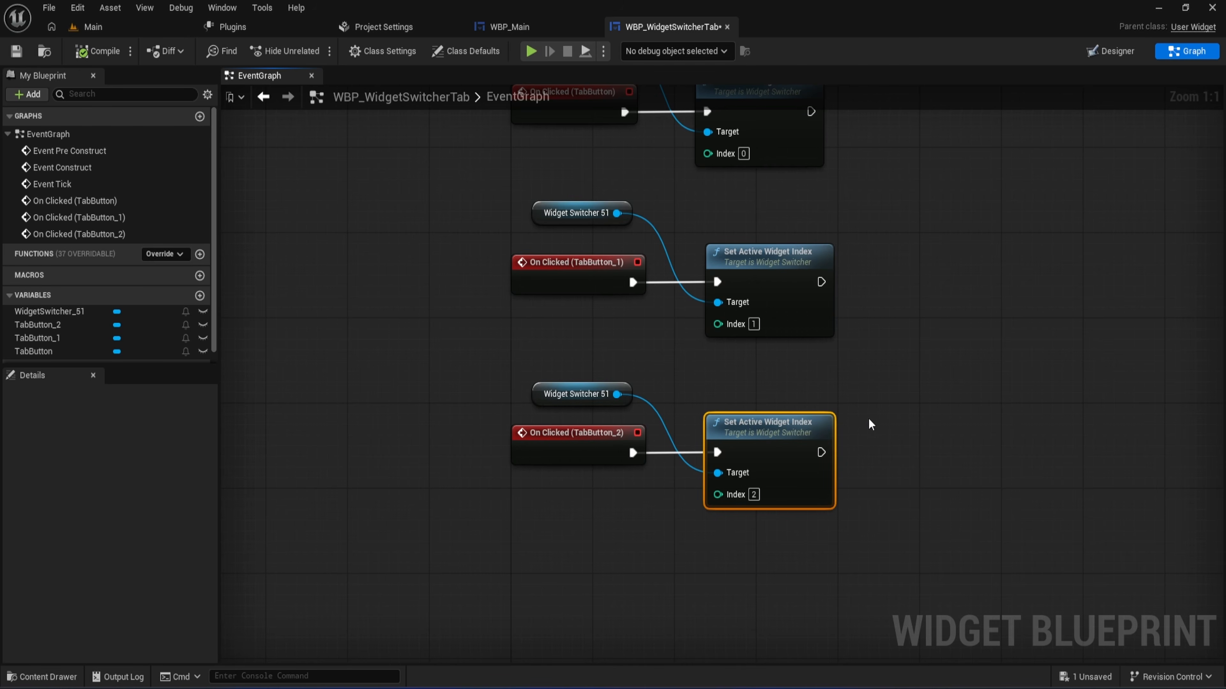
{"action": "left_click", "coordinate": [878, 408]}
{"action": "right_click_drag", "start_coordinate": [881, 394], "coordinate": [848, 450]}
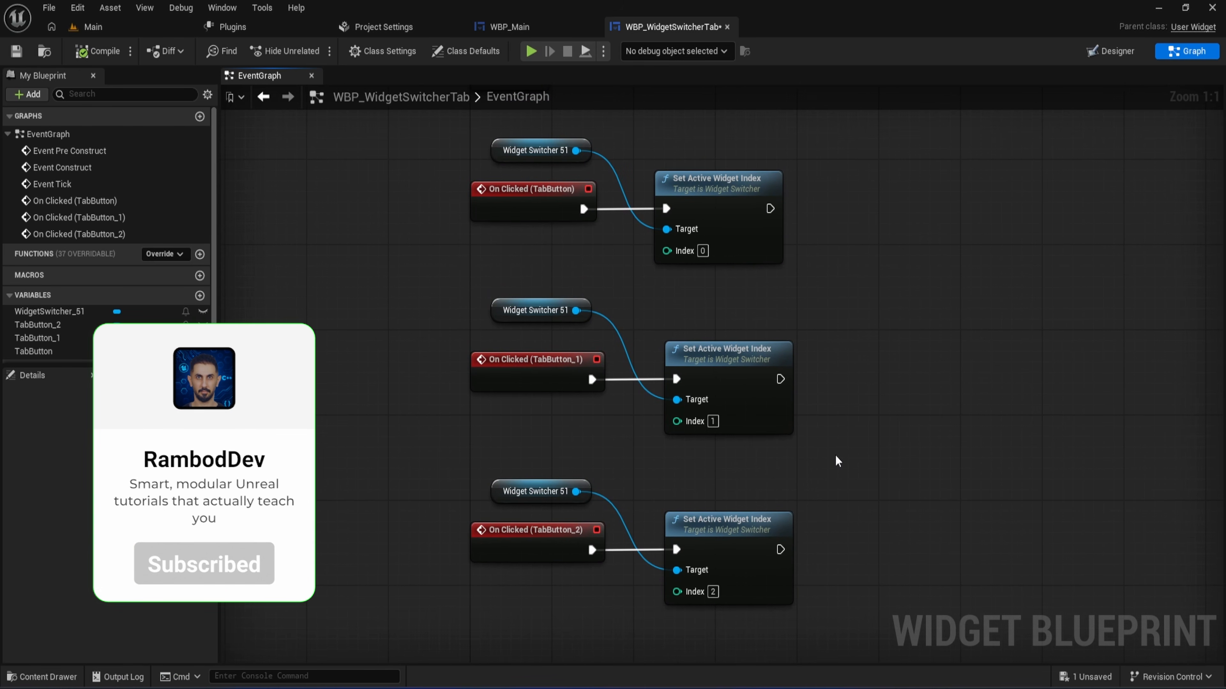
{"action": "key", "text": "ctrl+s"}
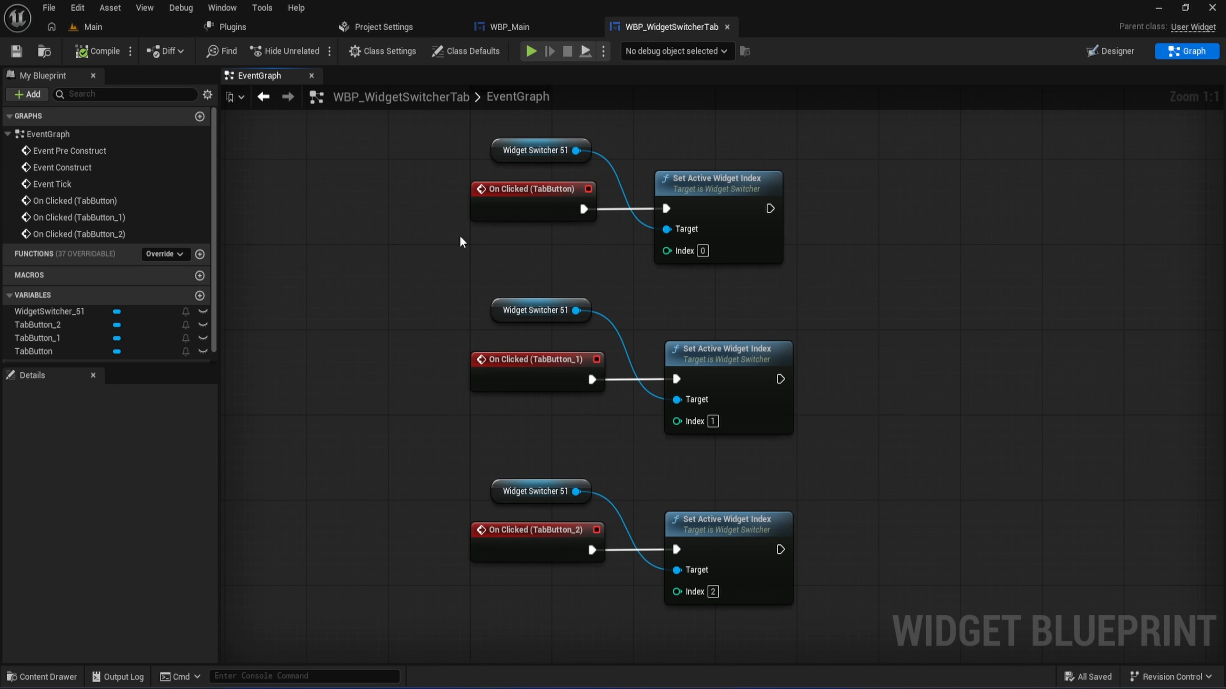
- In WBP_Main, find the WBP Widget Switcher Tab widget and place it on the canvas at about X 684, Y 452
{"action": "left_click", "coordinate": [524, 27]}
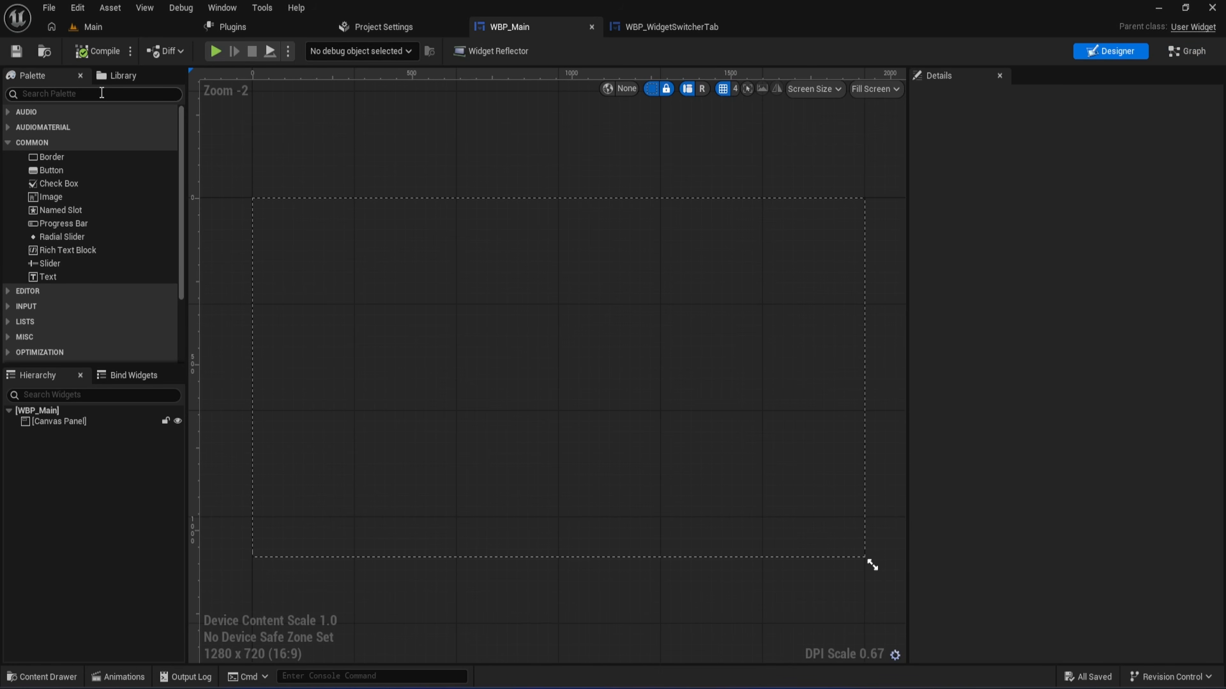
{"action": "left_click", "coordinate": [101, 93]}
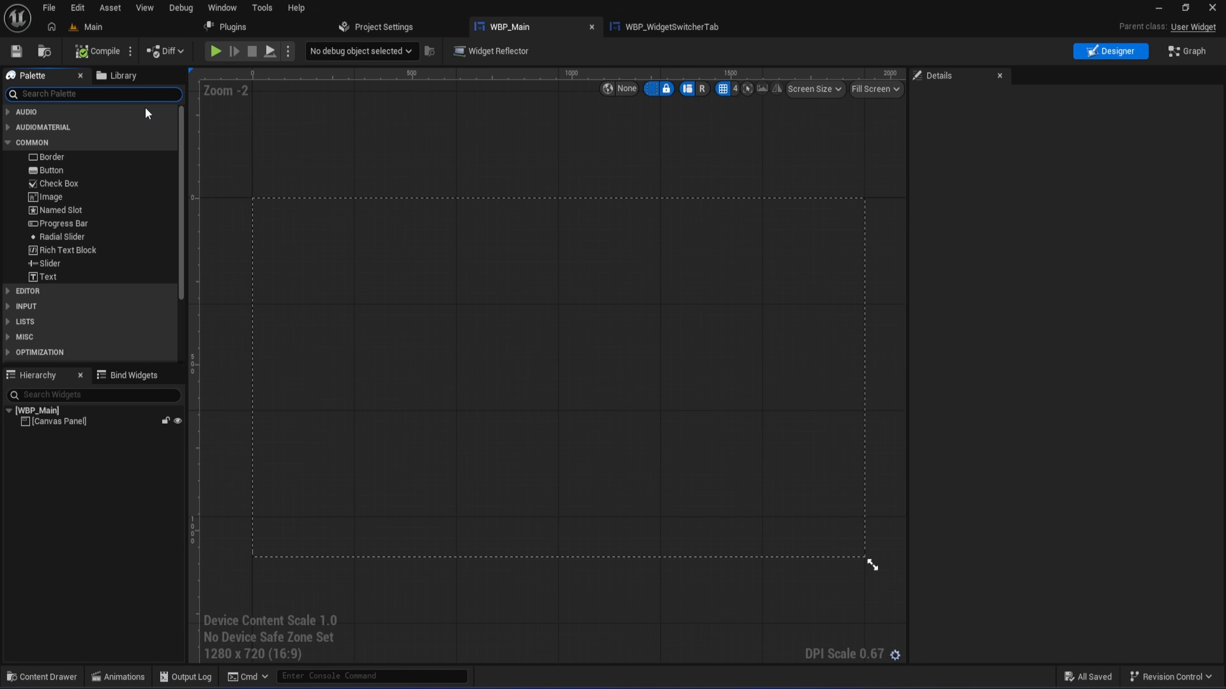
{"action": "type", "text": "WBP_Widg"}
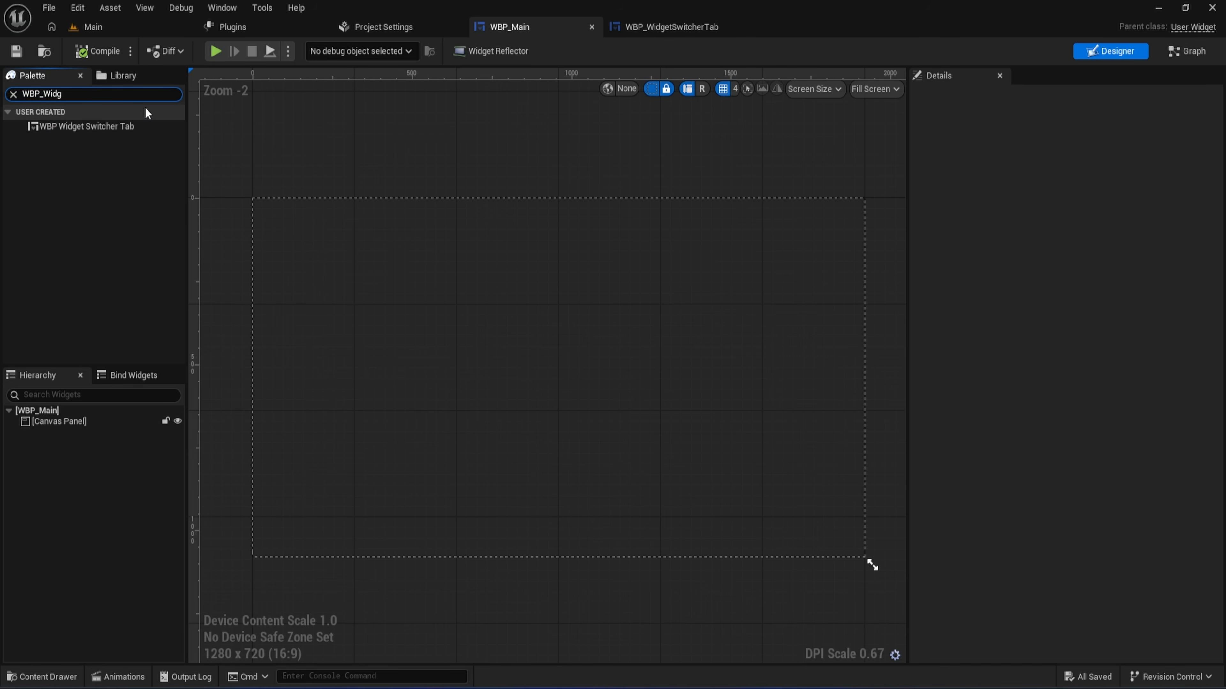
{"action": "left_click_drag", "start_coordinate": [466, 351], "coordinate": [467, 352]}
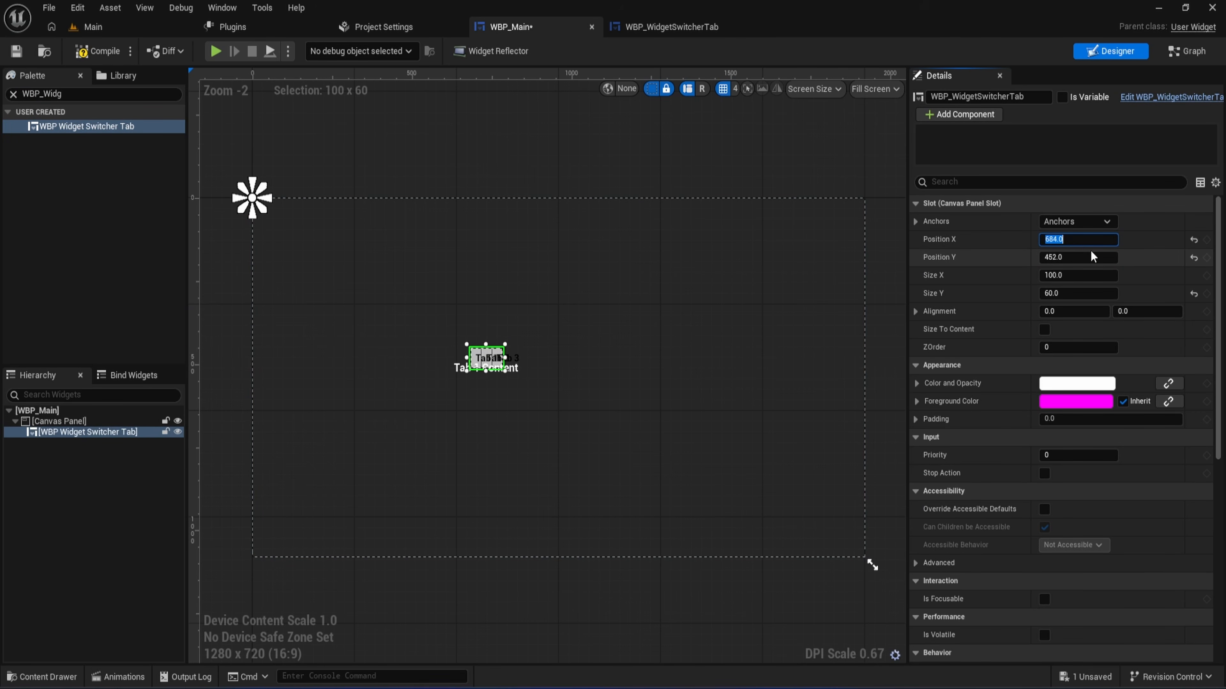
- Set the placed tab widget's size to 600 by 500
{"action": "left_click", "coordinate": [1109, 276]}
{"action": "type", "text": "600"}
{"action": "key", "text": "Tab"}
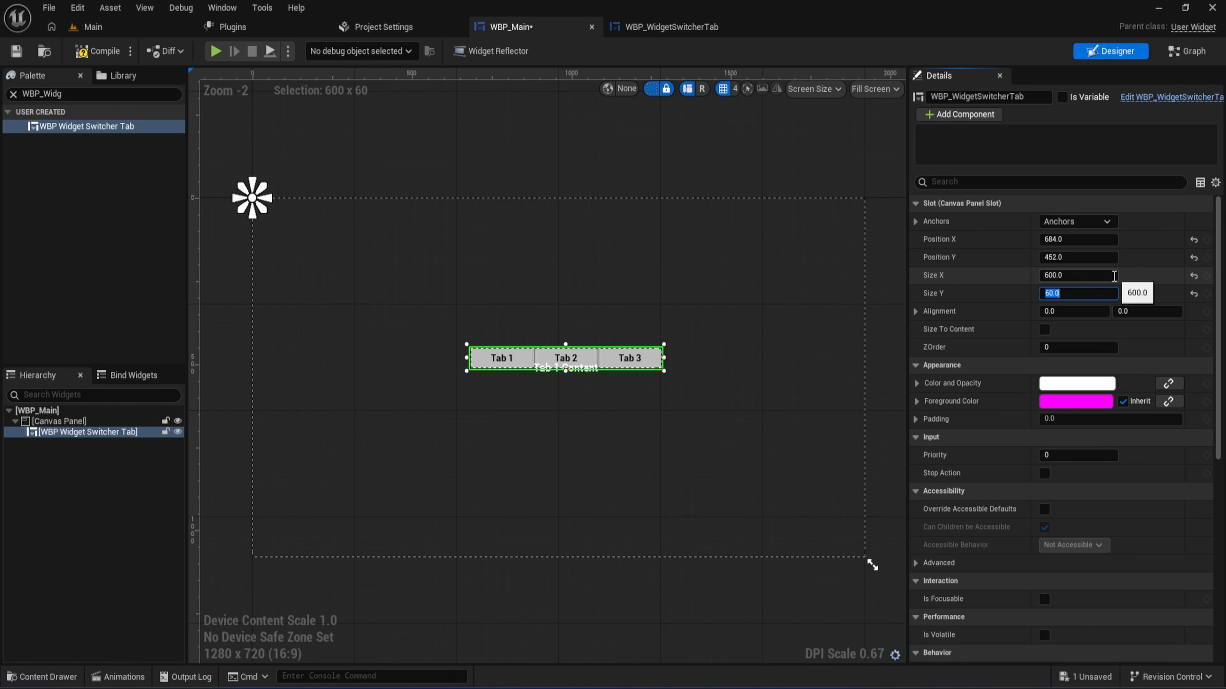
{"action": "key", "text": "Return"}
- Anchor the tab widget to the canvas center and move it up to about X -273, Y -209
{"action": "left_click", "coordinate": [1077, 222]}
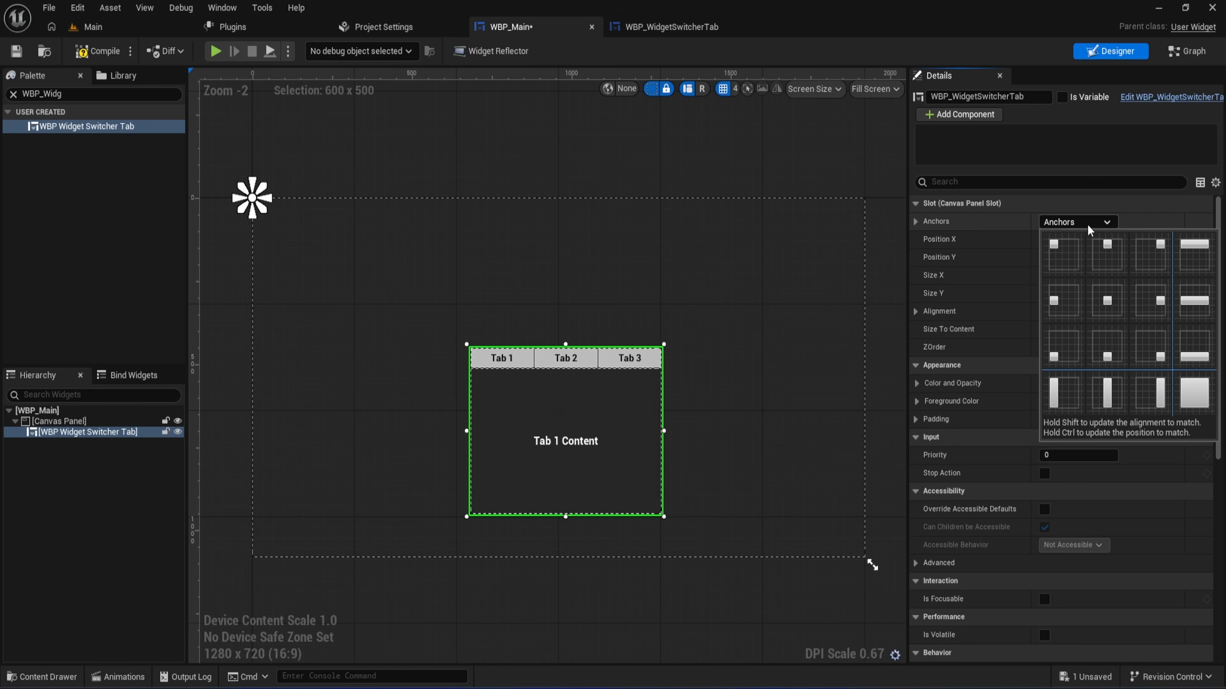
{"action": "left_click", "coordinate": [1063, 254]}
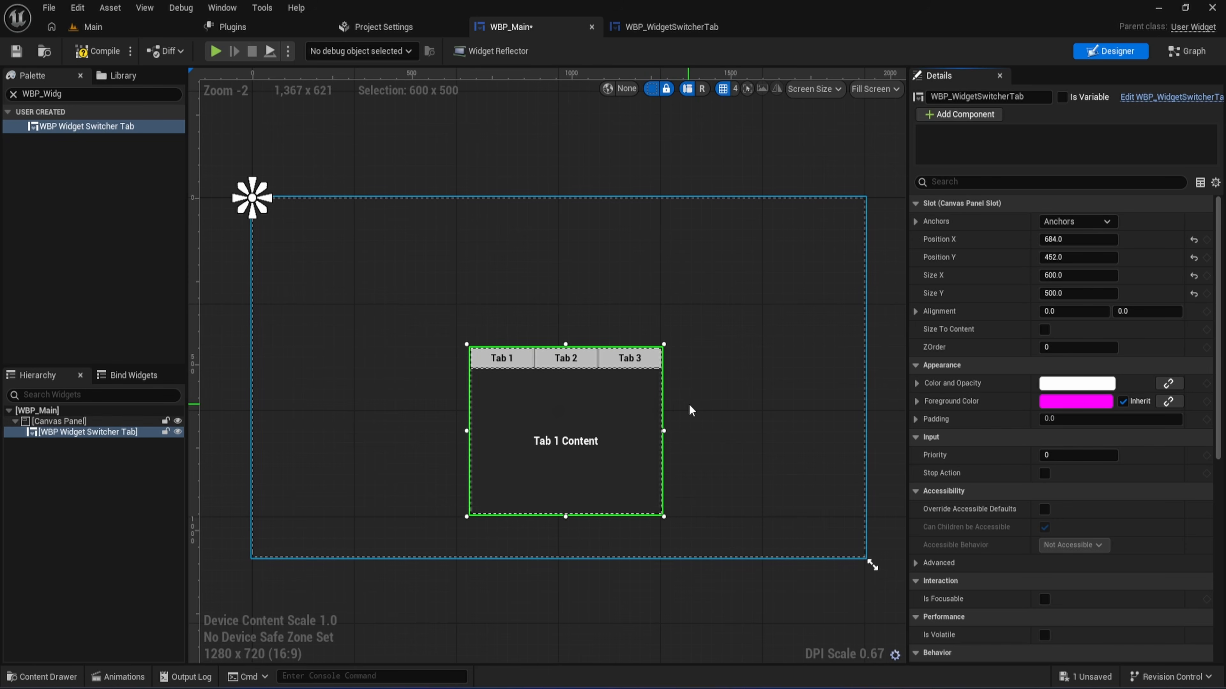
{"action": "left_click", "coordinate": [1076, 222]}
{"action": "left_click", "coordinate": [1085, 279]}
{"action": "left_click_drag", "start_coordinate": [622, 419], "coordinate": [620, 381]}
- Run the game preview and switch repeatedly between Tab 1, Tab 2 and Tab 3 to check each one's content panel
{"action": "left_click", "coordinate": [216, 51]}
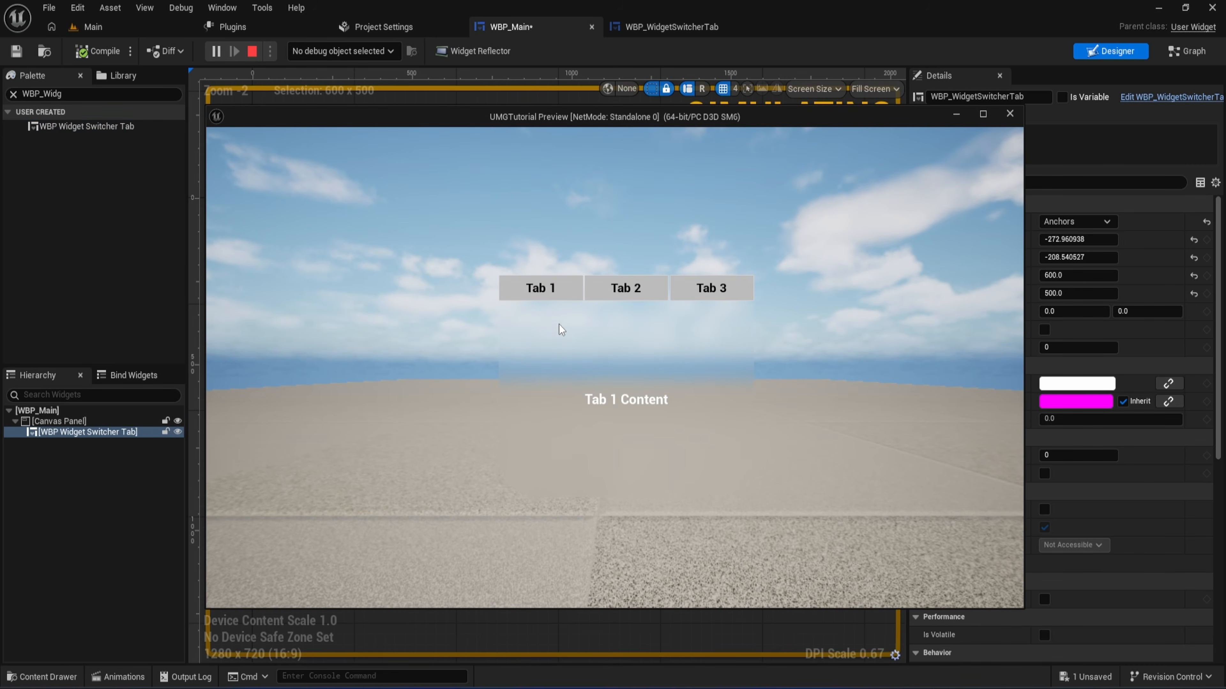
{"action": "left_click", "coordinate": [625, 287]}
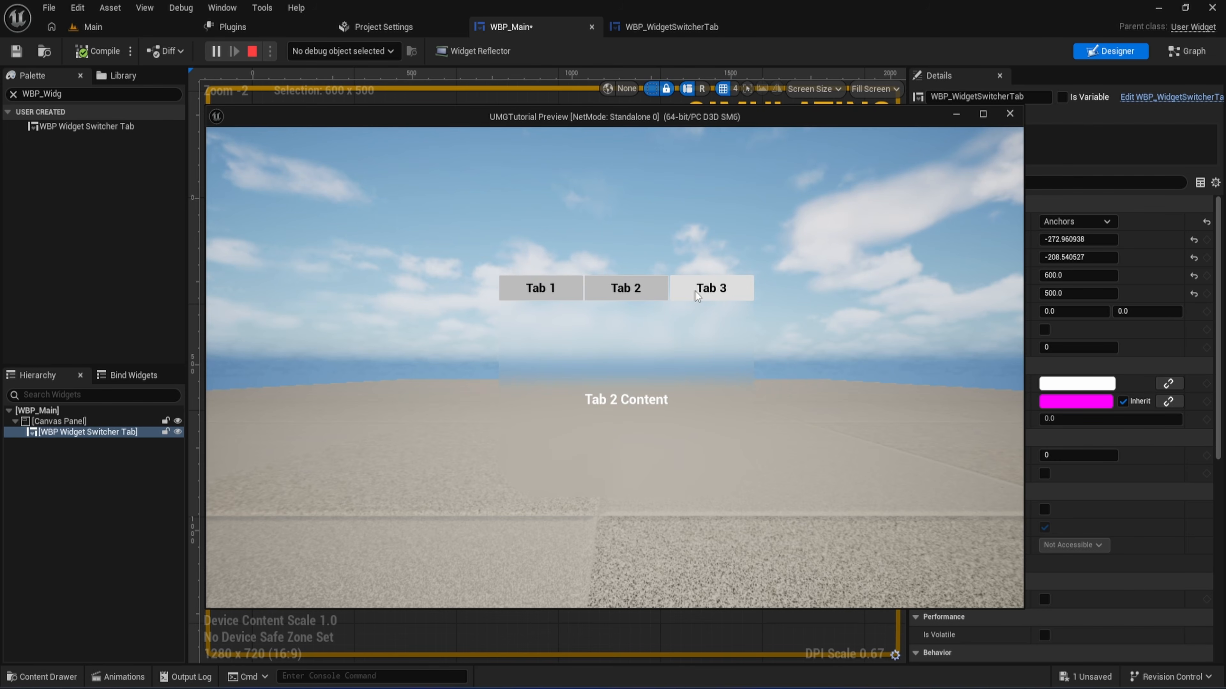
{"action": "left_click", "coordinate": [641, 290]}
{"action": "left_click", "coordinate": [572, 289]}
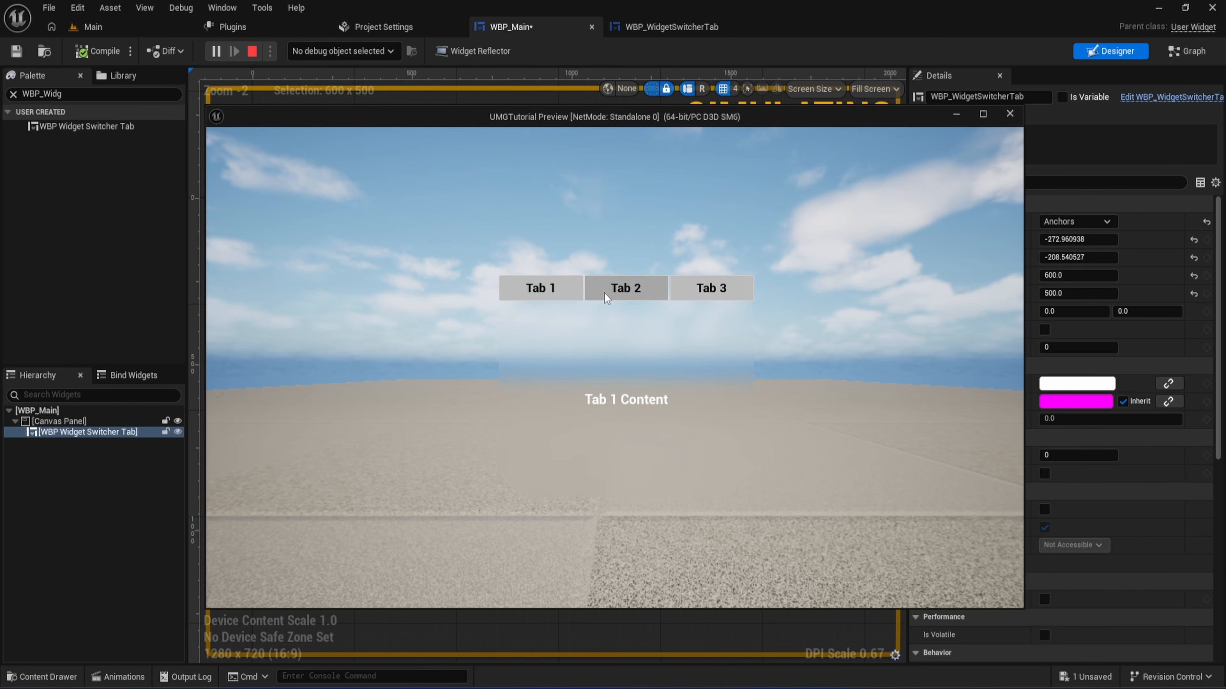
{"action": "left_click", "coordinate": [617, 292]}
{"action": "left_click", "coordinate": [700, 295]}
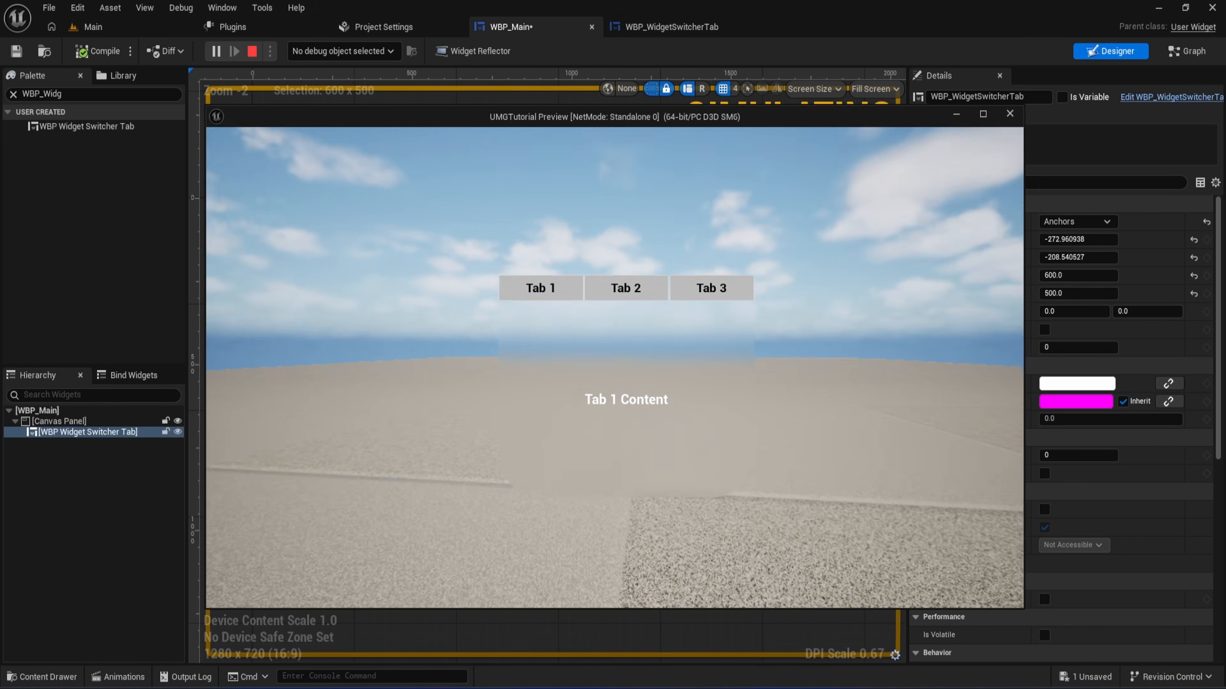
{"action": "left_click", "coordinate": [626, 289]}
{"action": "left_click", "coordinate": [678, 289]}
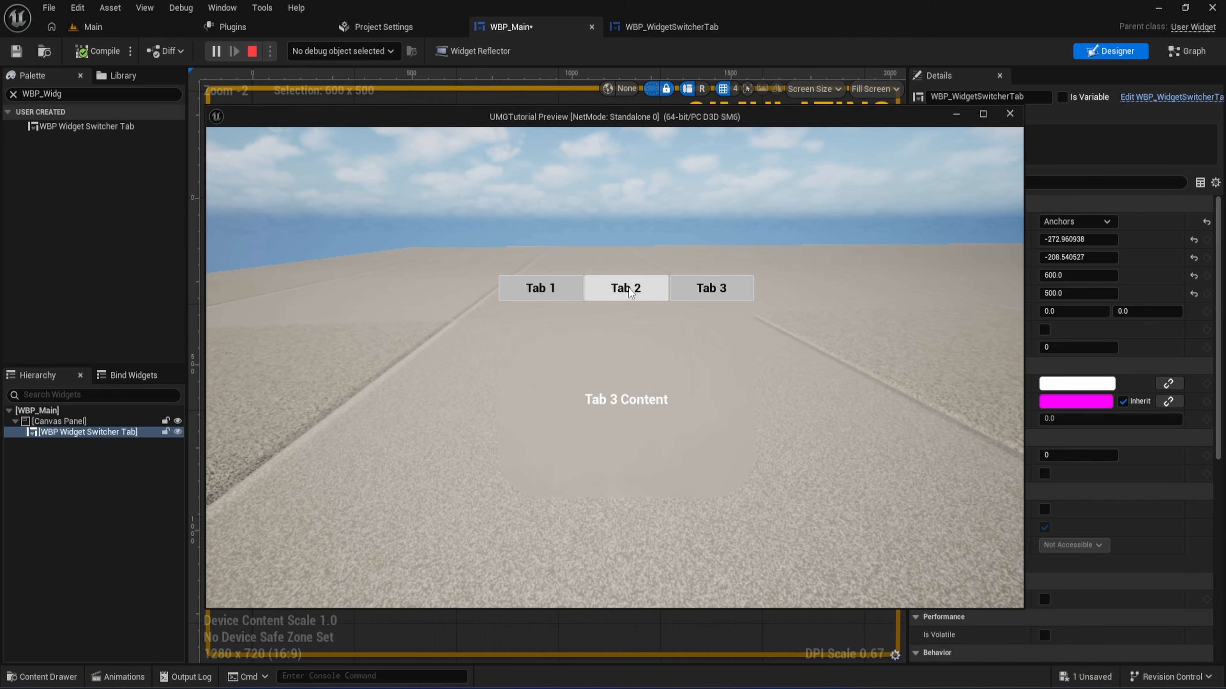
{"action": "left_click", "coordinate": [562, 287]}
{"action": "left_click", "coordinate": [604, 288]}
{"action": "left_click", "coordinate": [680, 286]}
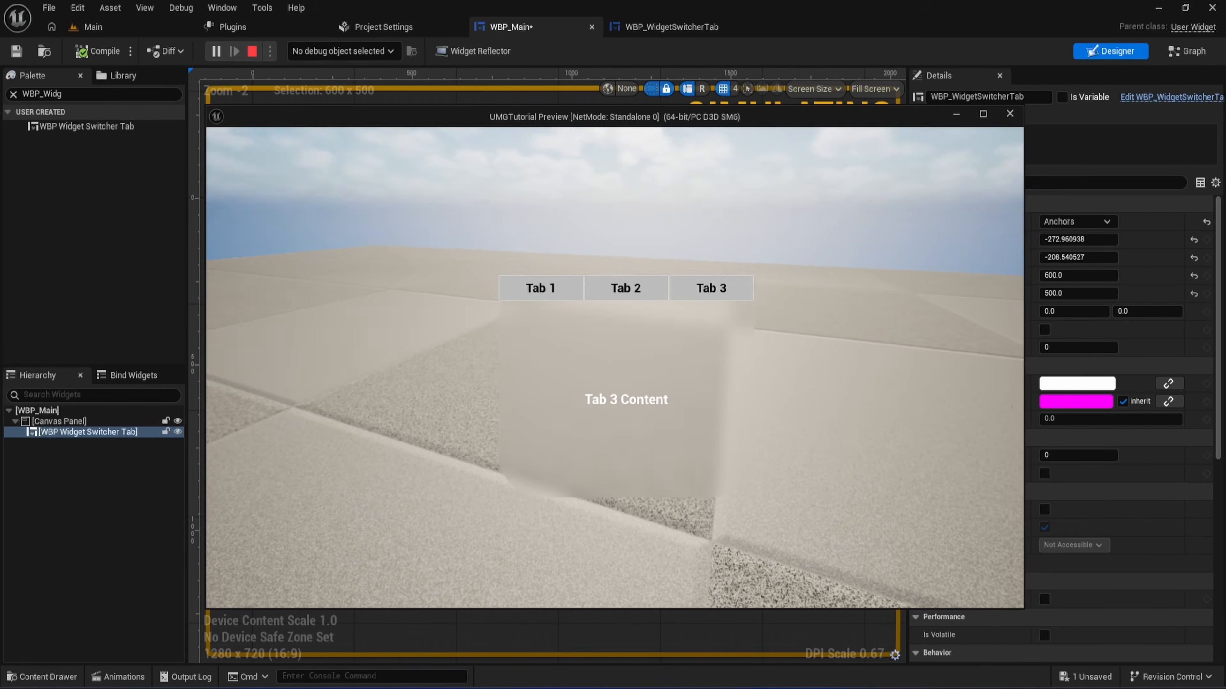
{"action": "left_click", "coordinate": [719, 293]}
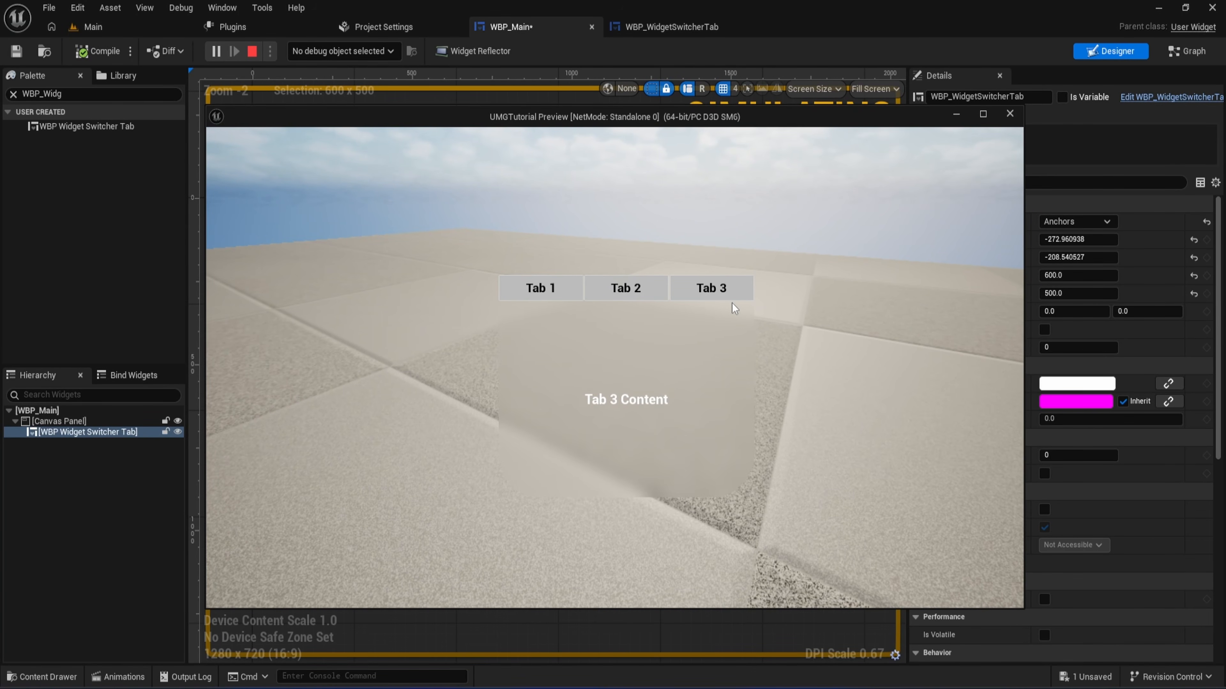
{"action": "left_click", "coordinate": [642, 289]}
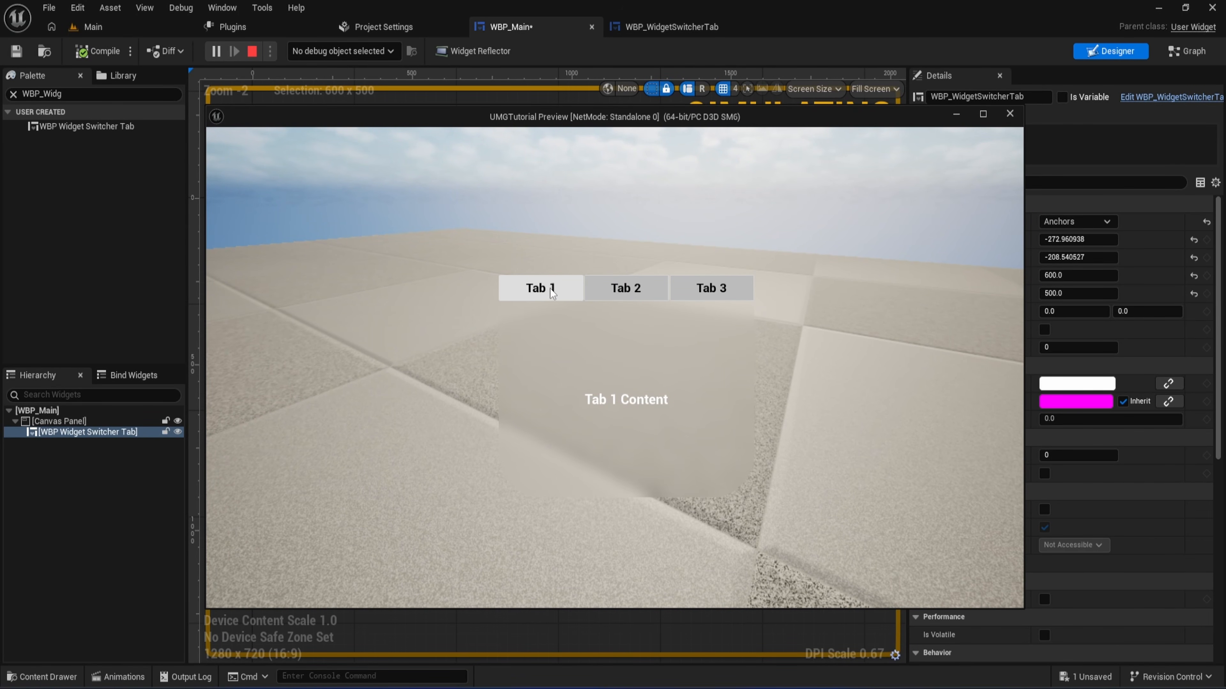
{"action": "left_click", "coordinate": [624, 289]}
{"action": "left_click", "coordinate": [694, 291]}
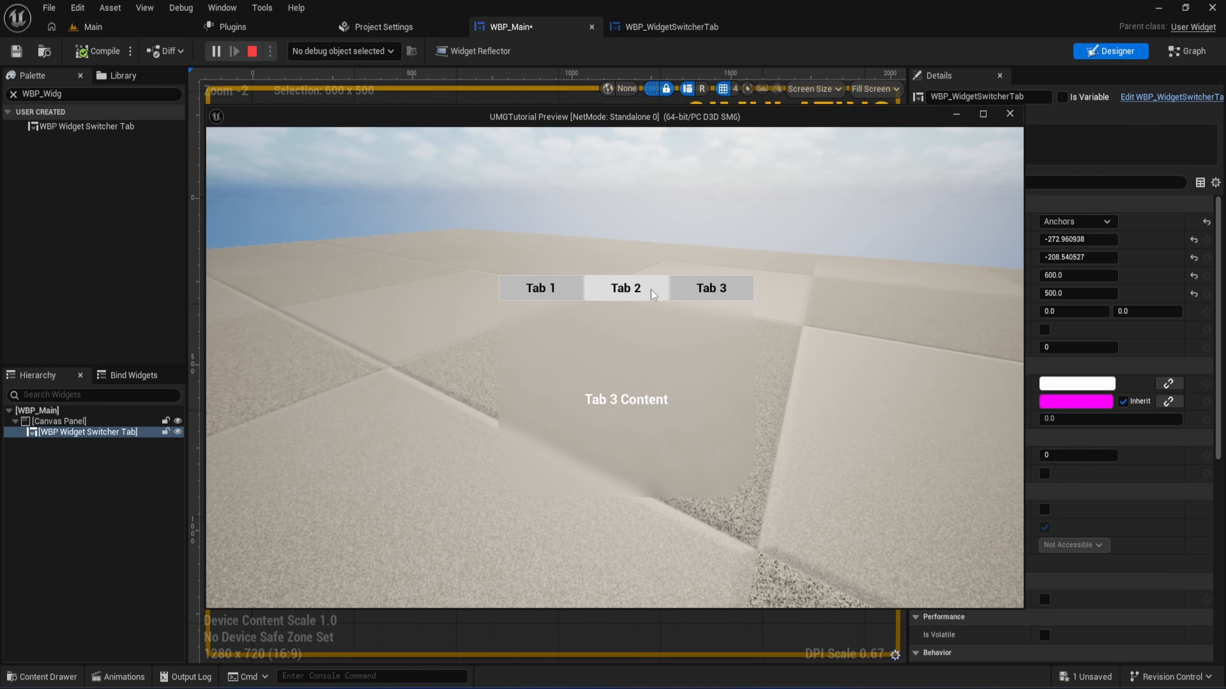
{"action": "left_click", "coordinate": [561, 287]}
{"action": "left_click", "coordinate": [561, 288]}
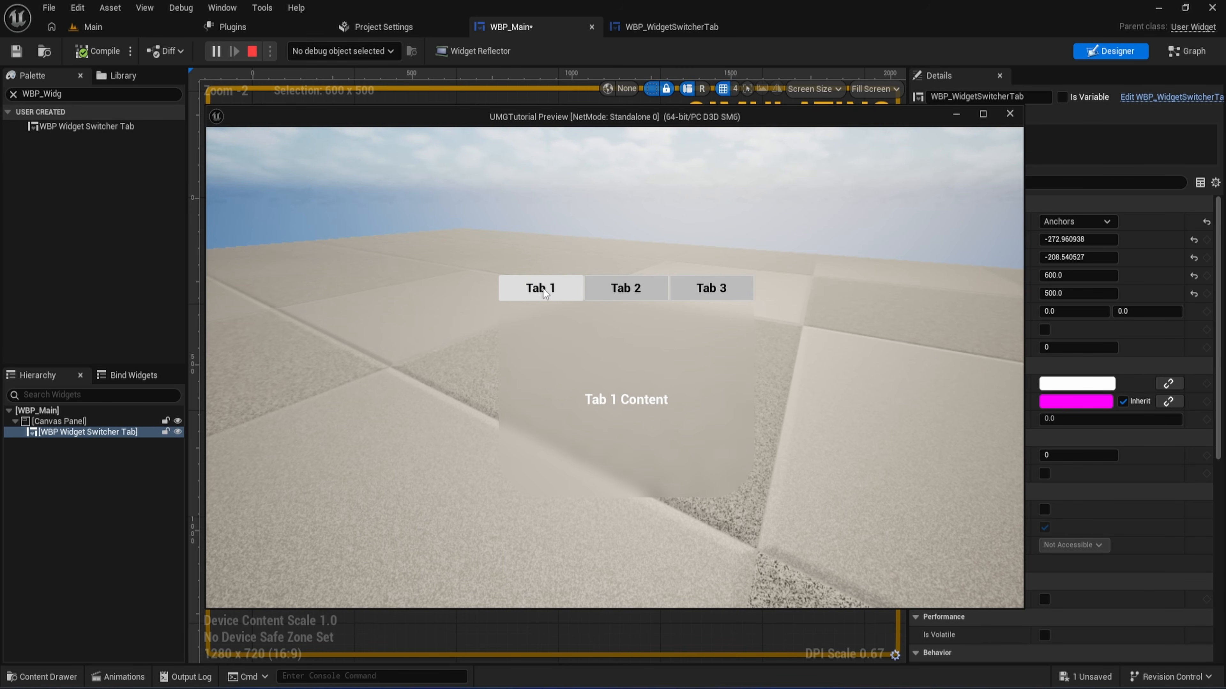